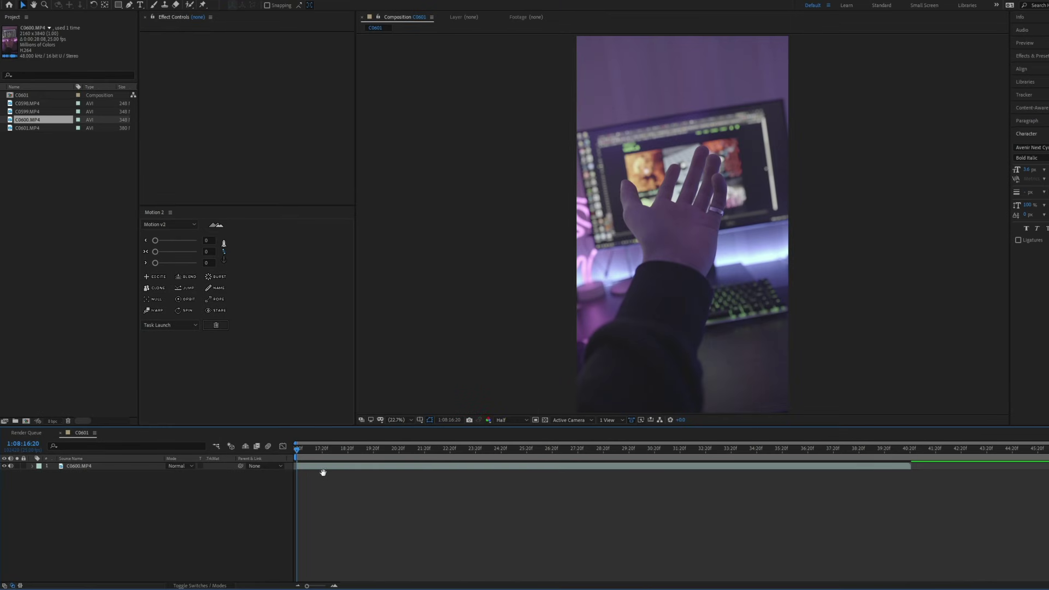
Step: Set the start timecode of composition C0601 to 0
key("space")
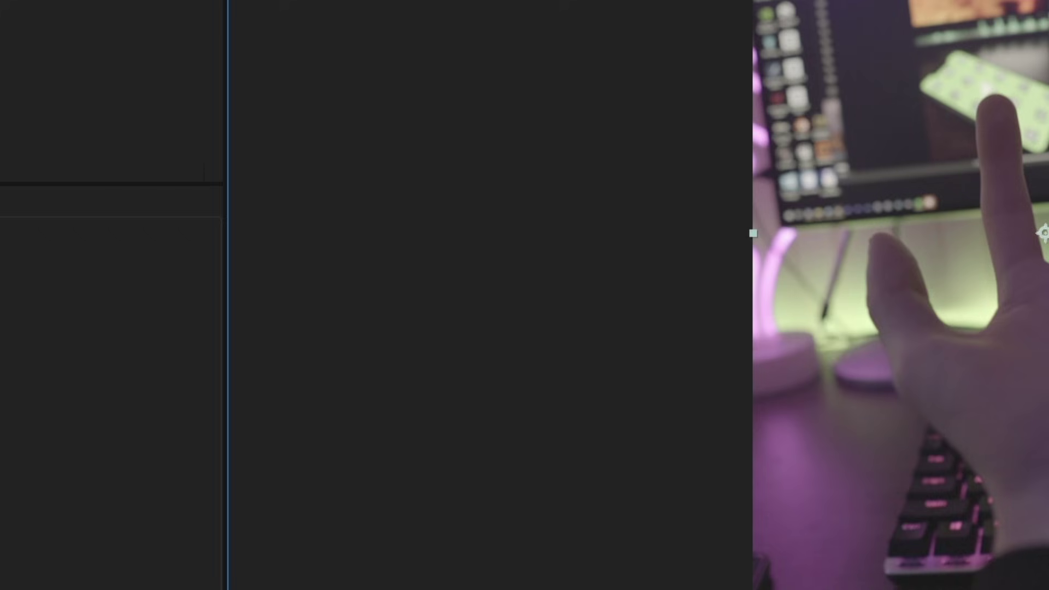
key("ctrl+k")
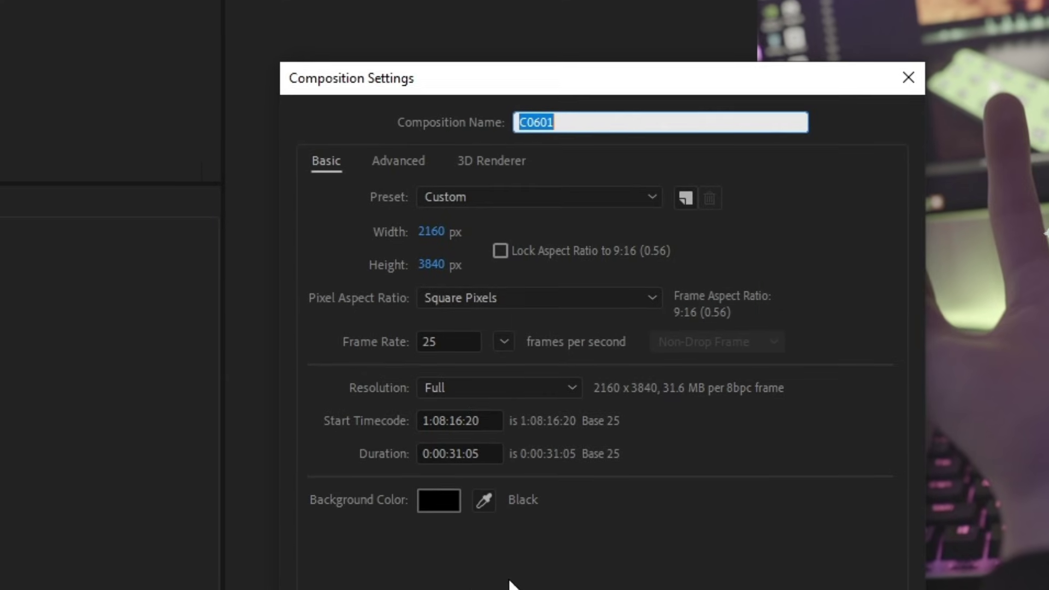
left_click(495, 418)
type("0")
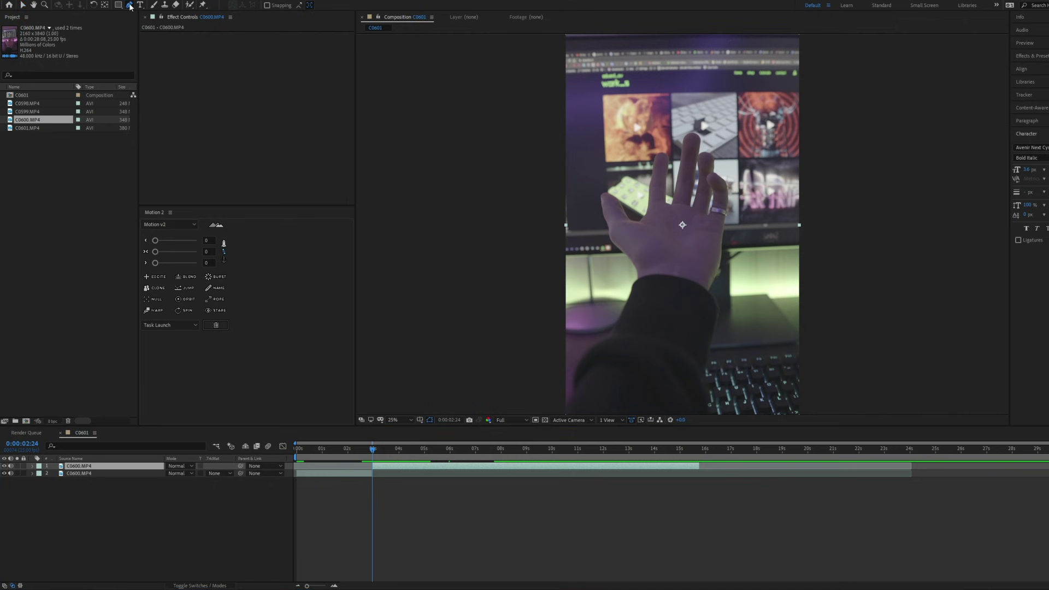
Step: Draw a closed mask around the hand and forearm on the upper C0600.MP4 layer at 0:00:06:05
mouse_move(379, 452)
left_mouse_down()
mouse_move(416, 451)
mouse_move(397, 450)
left_mouse_up()
scroll(610, 372, "down", 1)
left_click_drag(601, 363, 596, 363)
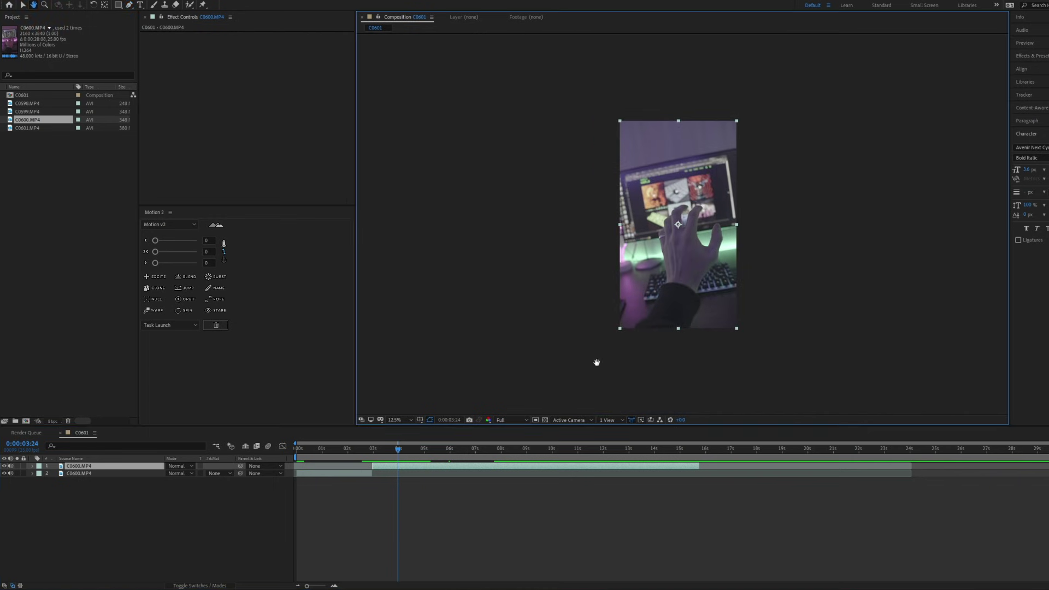
left_click(400, 421)
left_click(404, 436)
left_click_drag(416, 451, 455, 451)
left_click_drag(572, 407, 623, 370)
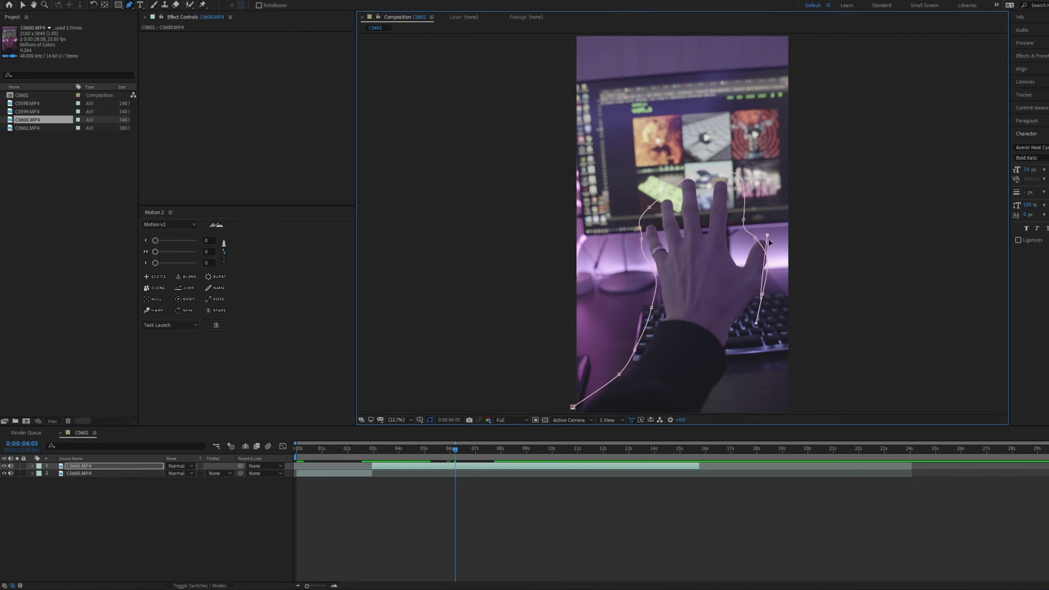
left_click(742, 363)
left_click(730, 392)
left_click(718, 367)
left_click_drag(636, 375, 612, 375)
left_click(584, 371)
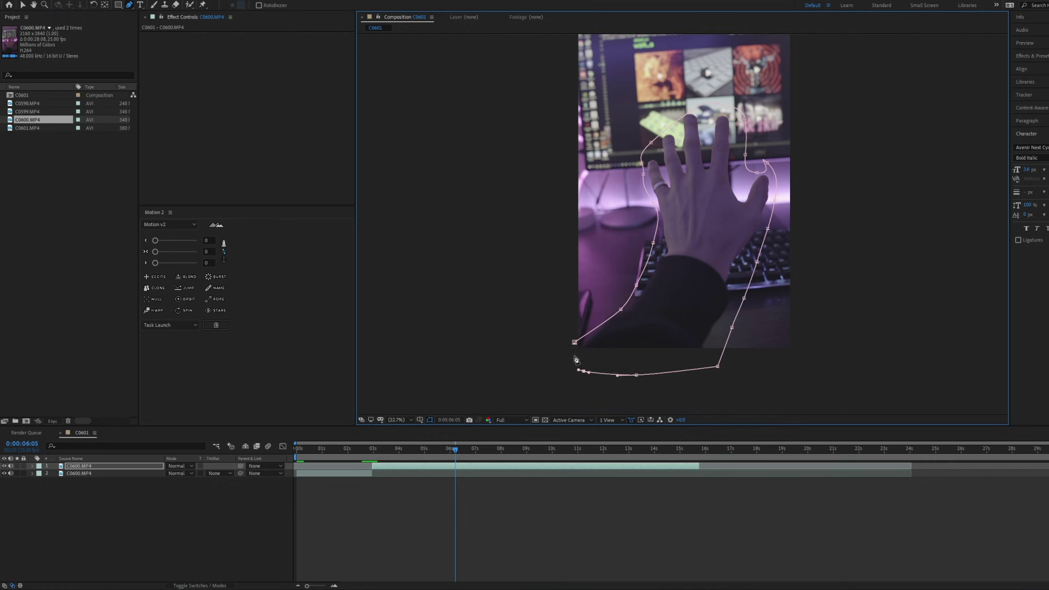
left_click(574, 342)
Step: Turn on keyframing for the Mask 1 path of the upper footage layer at 0:00:06:05
key("m")
left_click(62, 481)
left_click_drag(375, 487, 763, 488)
left_click(568, 516)
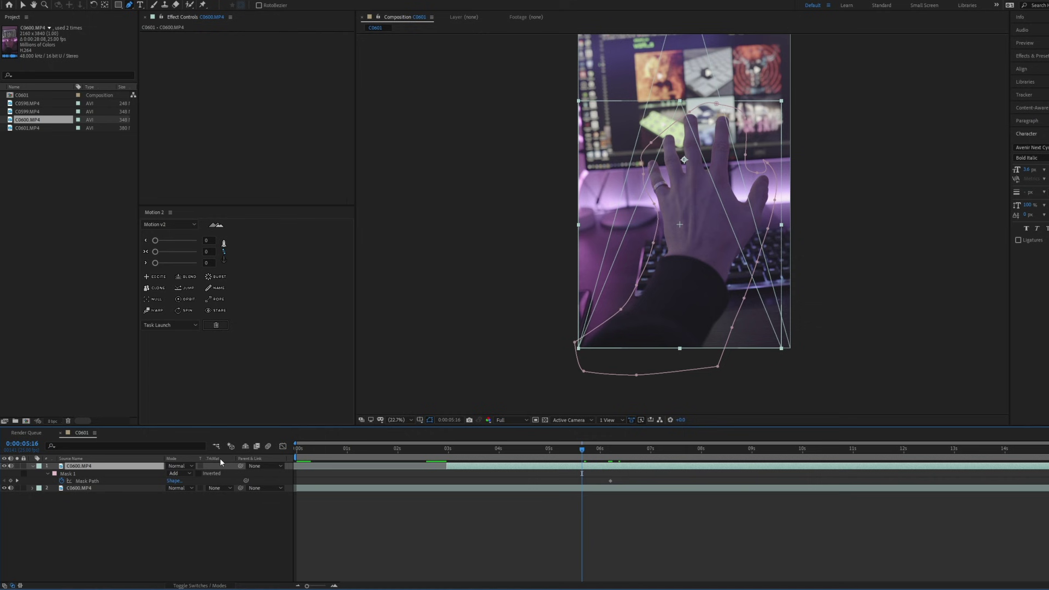
Step: Keyframe the mask path to follow the moving hand from about 3 seconds up to 0:00:09:00
left_click_drag(580, 449, 450, 454)
left_click(449, 453)
left_click(653, 450)
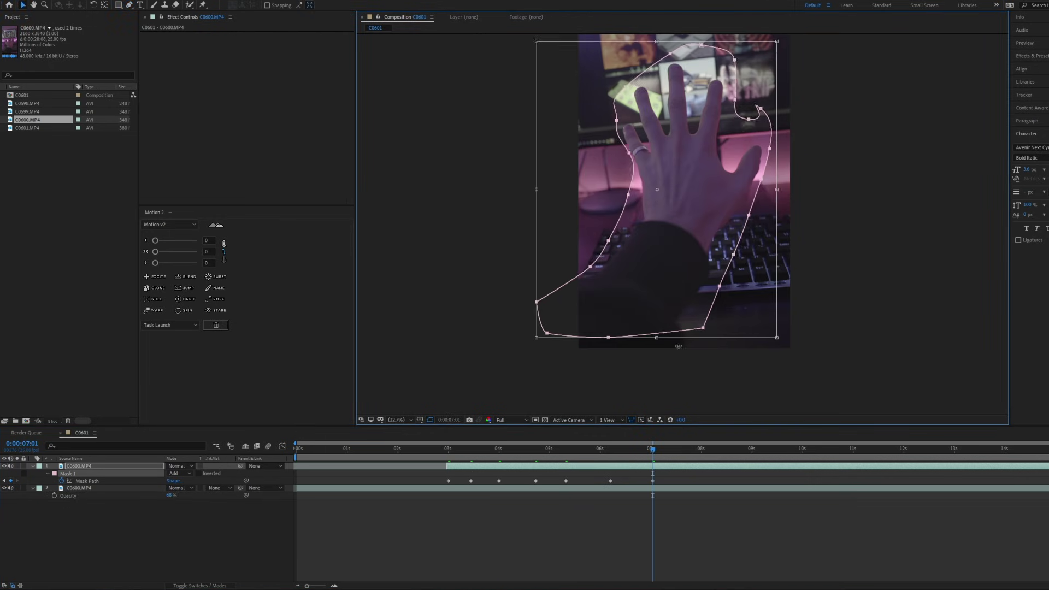
left_click(701, 449)
left_click_drag(613, 158, 607, 154)
left_click(752, 449)
left_click_drag(764, 164, 782, 152)
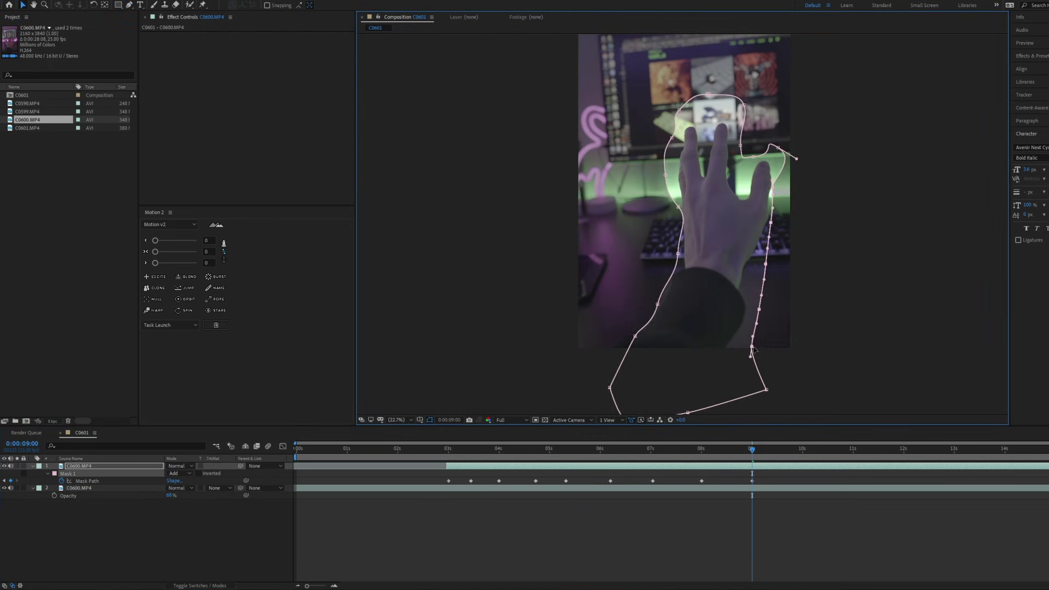
Step: Continue reshaping the mask path around the hand at roughly one-second intervals from 10 to 14 seconds
left_click(805, 449)
left_click(857, 449)
left_click(852, 449)
left_click_drag(739, 122, 716, 141)
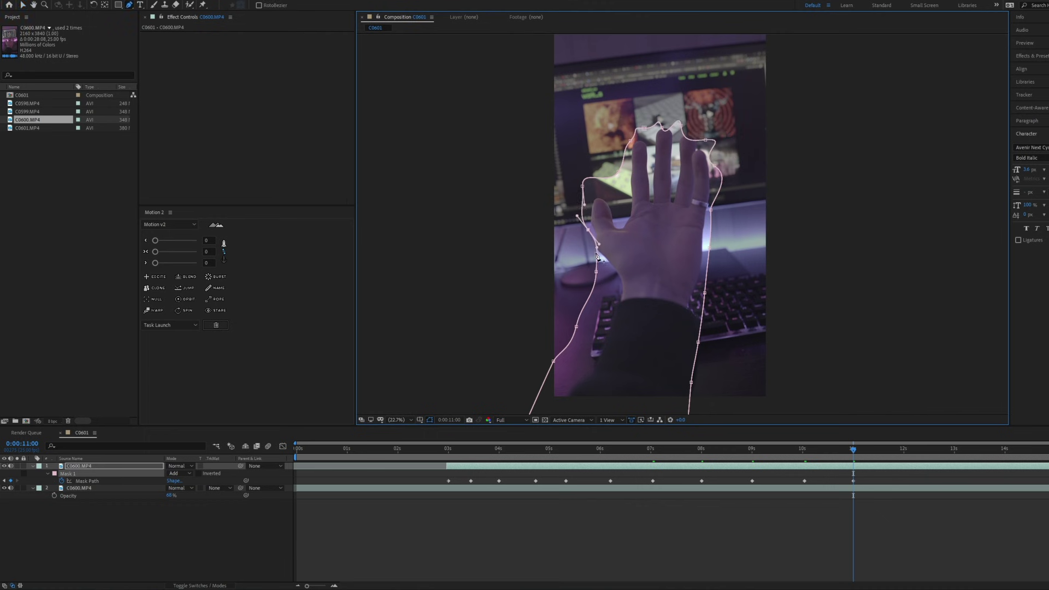
left_click(907, 449)
double_click(721, 211)
left_click(954, 449)
left_click_drag(586, 206, 596, 213)
left_click(1004, 449)
double_click(703, 295)
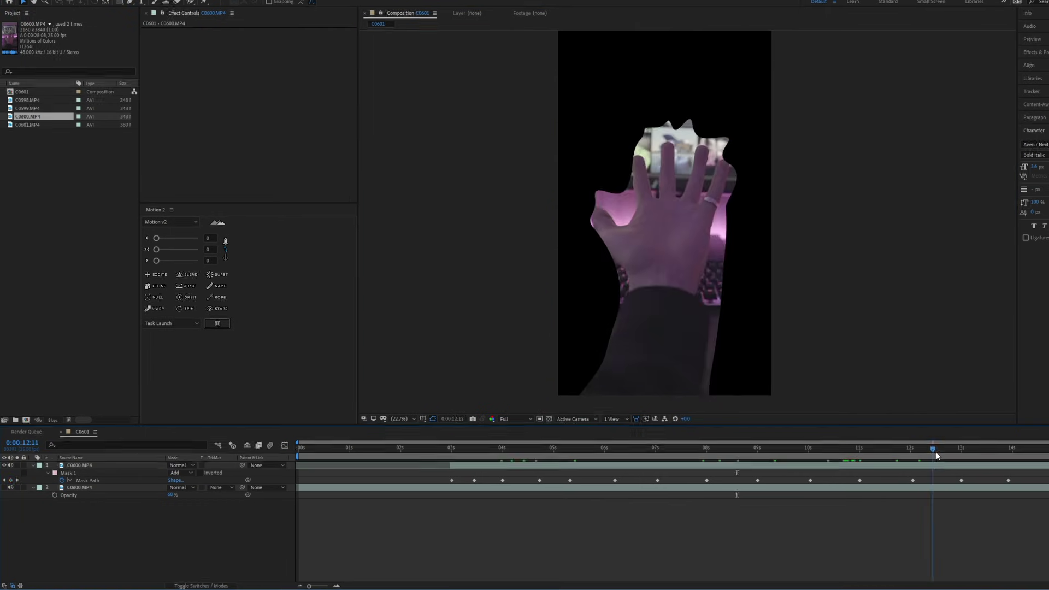
Step: Feather Mask 1 on the upper layer by about 78 pixels and invert it to cut out the hand
left_click_drag(928, 450, 960, 450)
left_click(334, 344)
key("f")
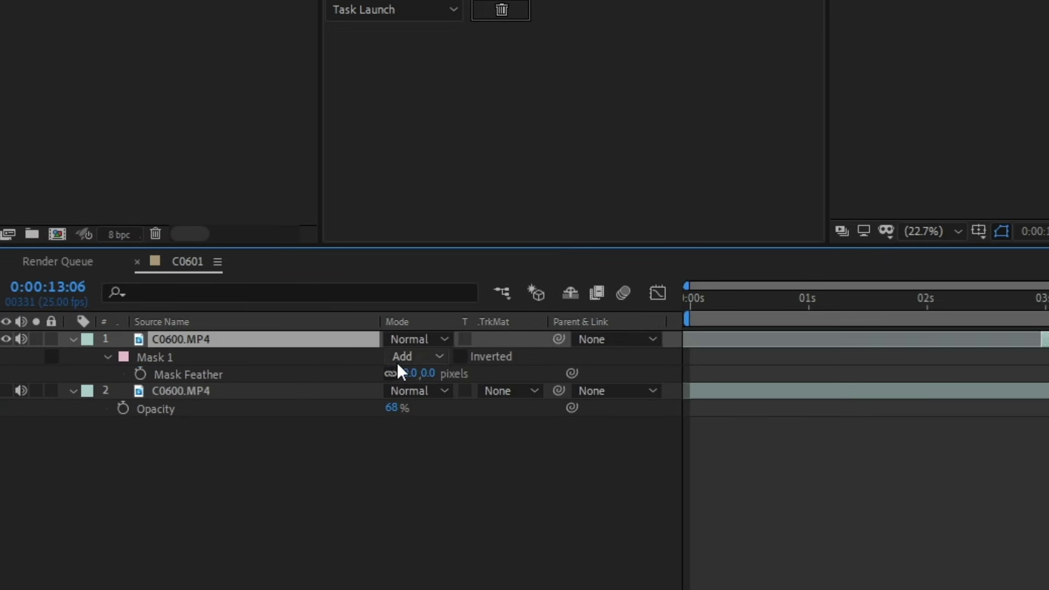
left_click_drag(488, 373, 492, 373)
left_click(640, 493)
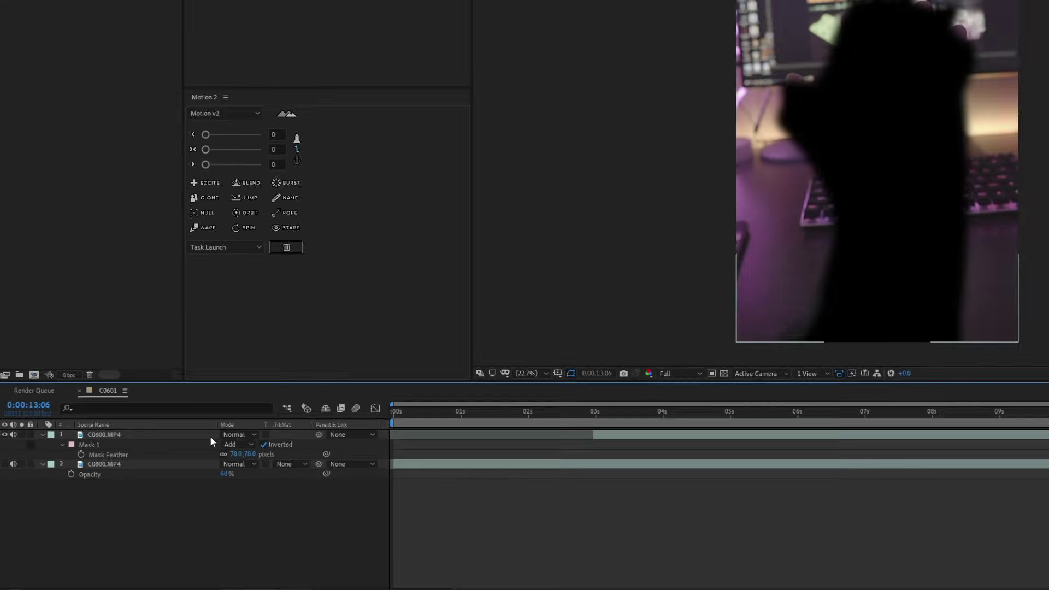
Step: Pre-compose the masked layer with all attributes moved into the new composition and run Track Camera on it
left_click(364, 340)
key("ctrl+shift+c")
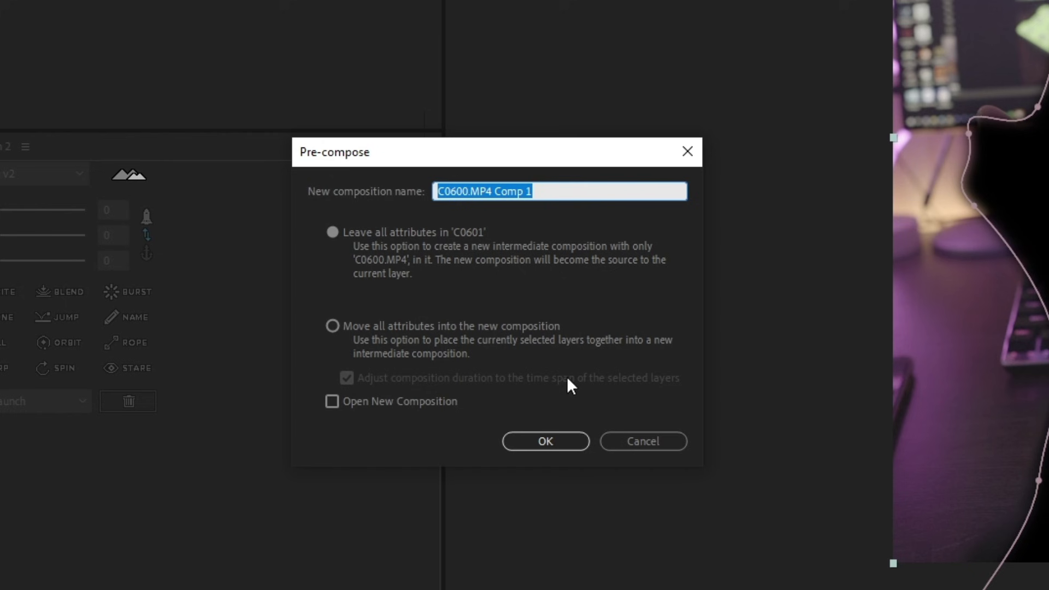
left_click(372, 292)
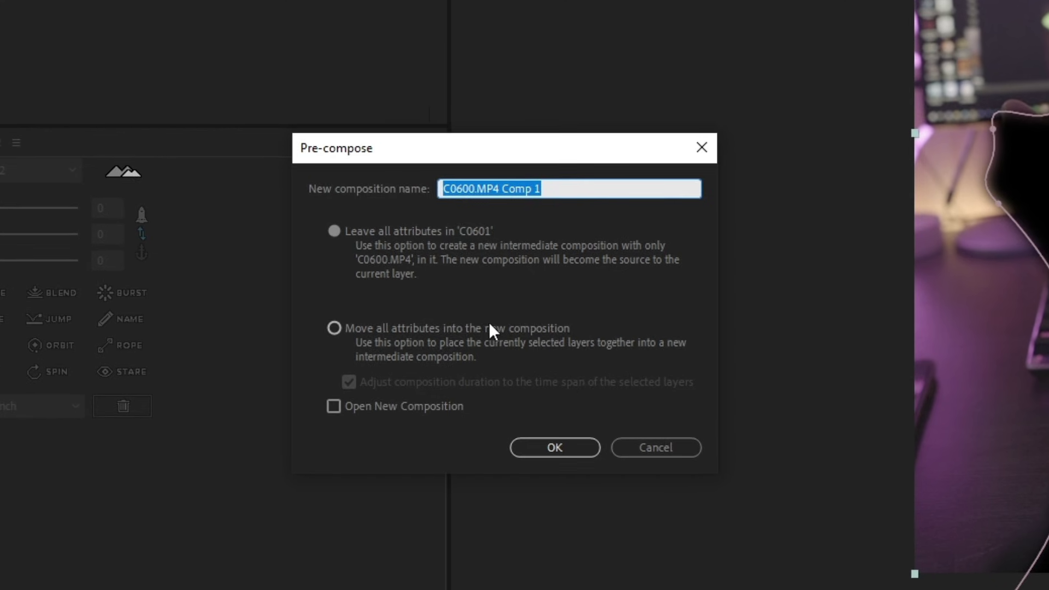
left_click(528, 447)
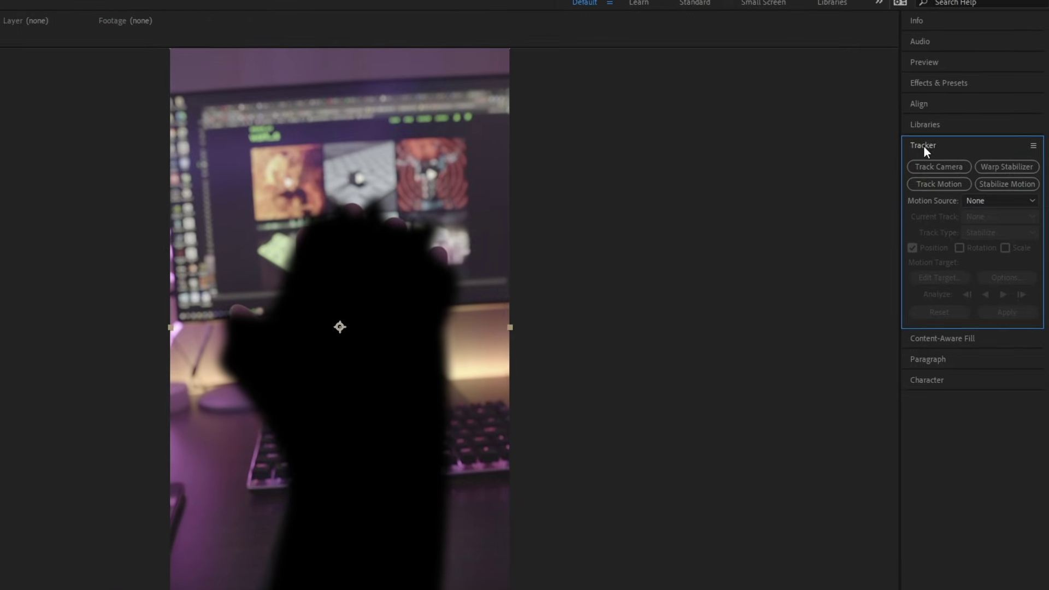
left_click(947, 168)
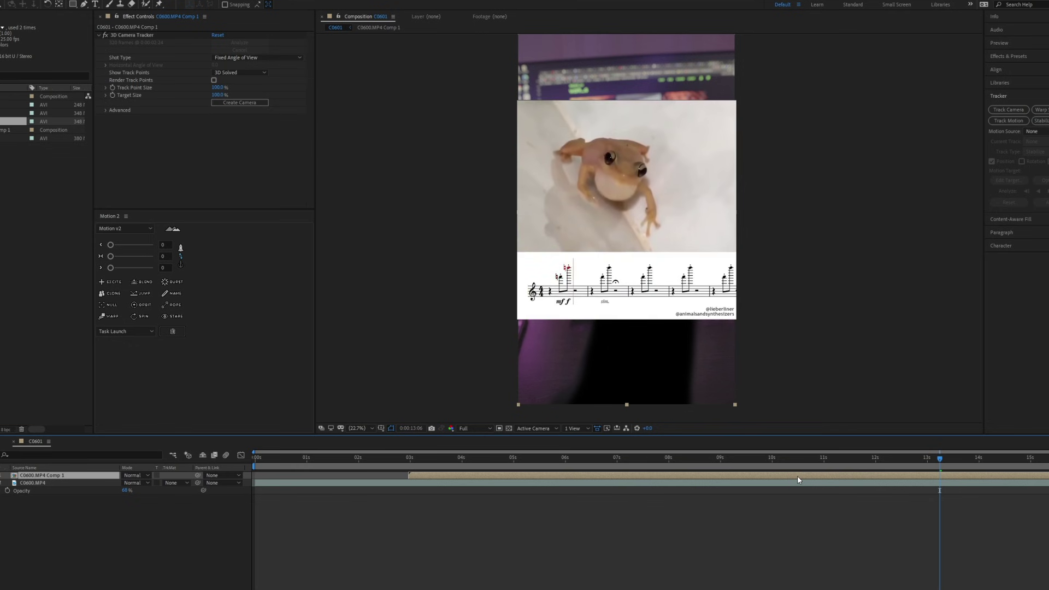
Step: Select the track points across the monitor screen at 0:00:09:09 and create a solid and camera from them
left_click(141, 37)
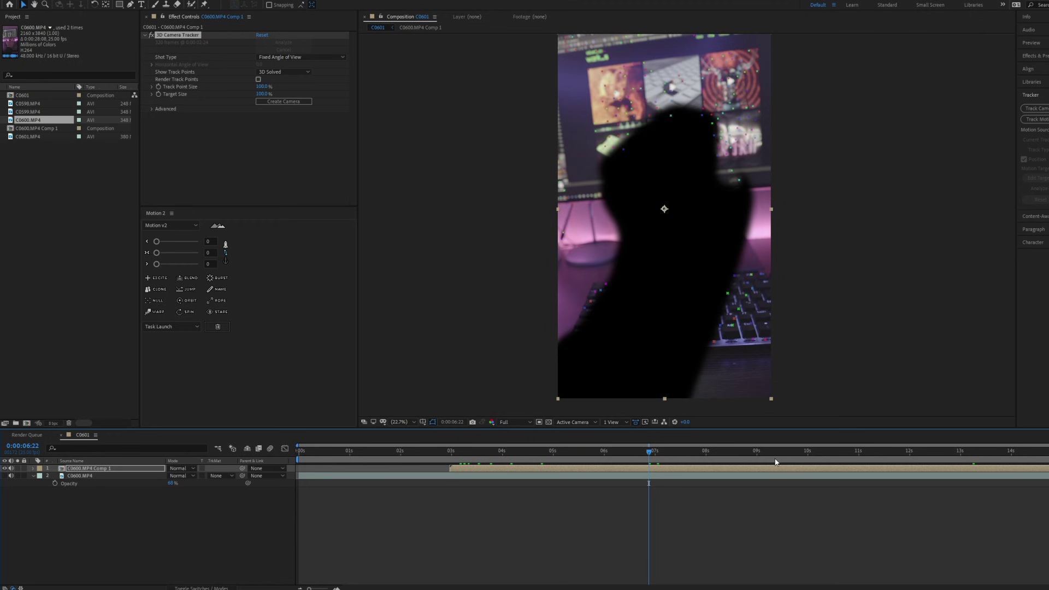
left_click(776, 462)
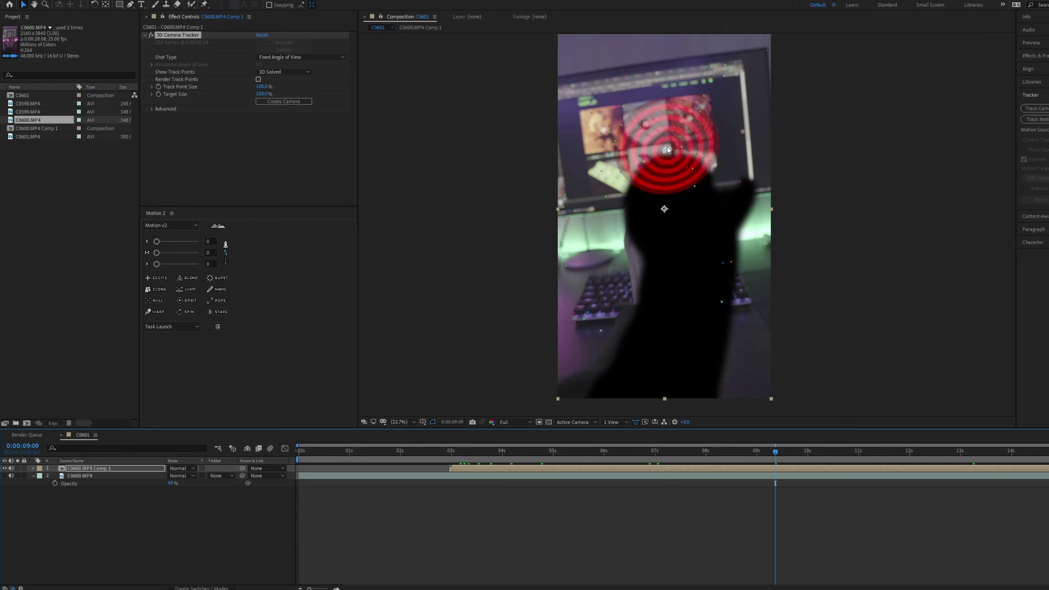
left_click(572, 183)
mouse_move(572, 183)
left_mouse_down()
mouse_move(731, 109)
mouse_move(587, 99)
left_mouse_up()
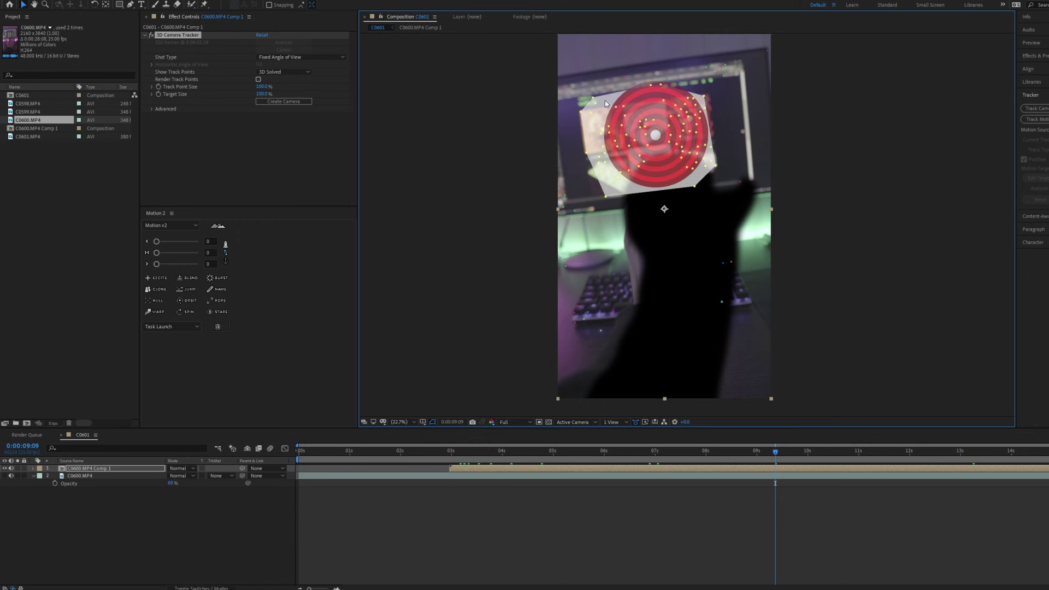
right_click(649, 137)
left_click(709, 154)
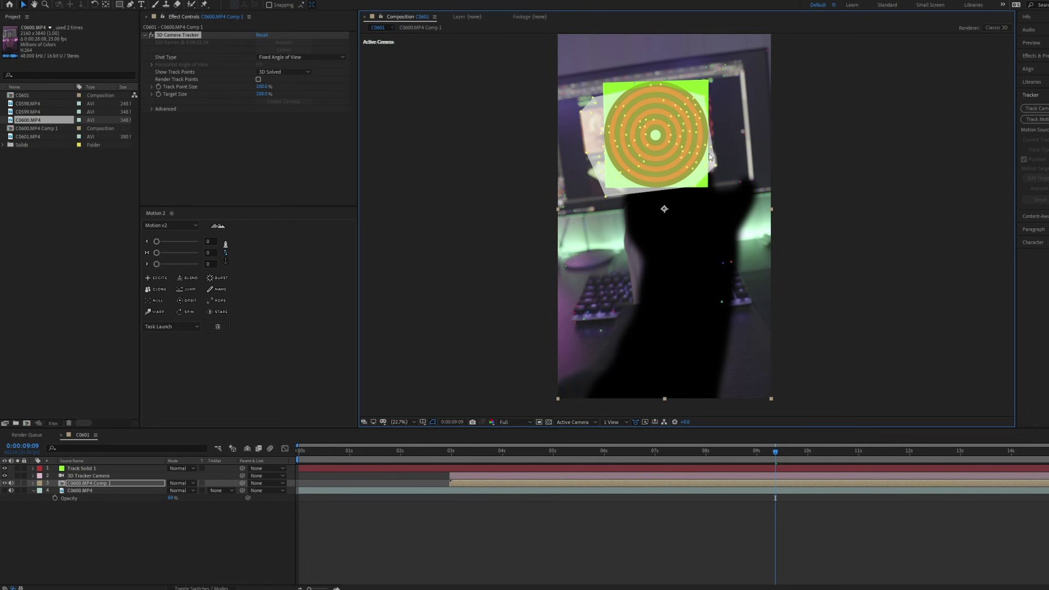
left_click(264, 540)
Step: Open the C0600.MP4 Comp 1 precomposition and delete the mask from its footage layer
double_click(100, 483)
left_click(105, 470)
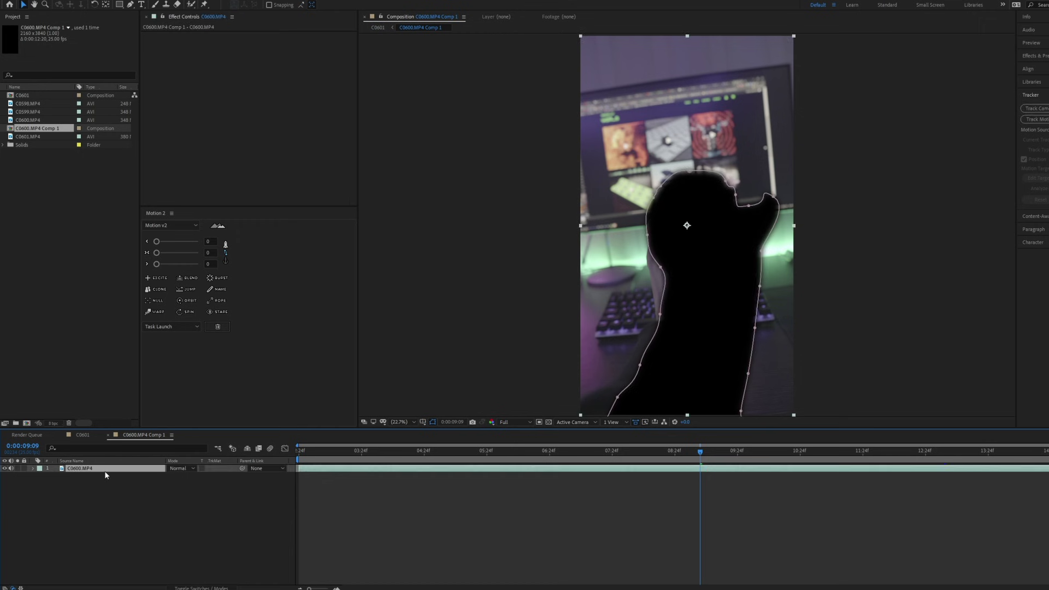
left_click(106, 477)
key("Delete")
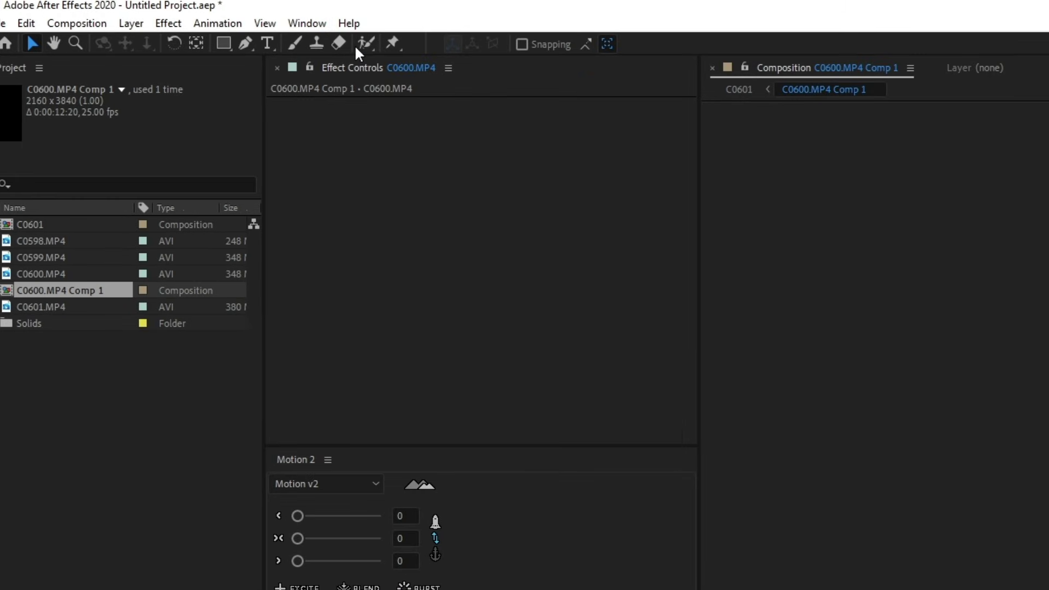
Step: Open the footage in the Layer viewer with the Roto Brush tool active and show the Brushes settings
left_click(364, 43)
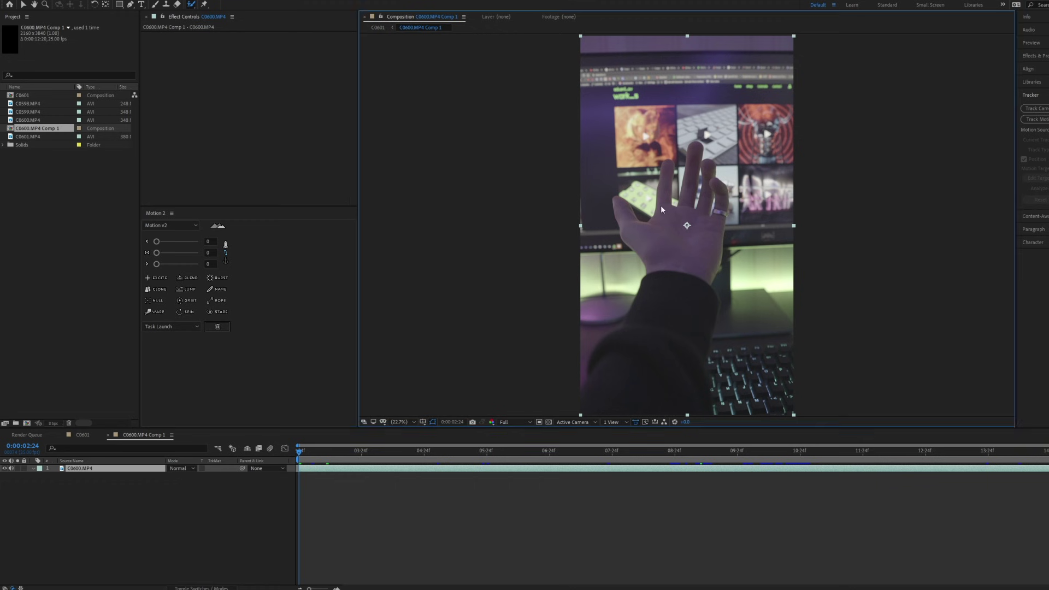
double_click(661, 206)
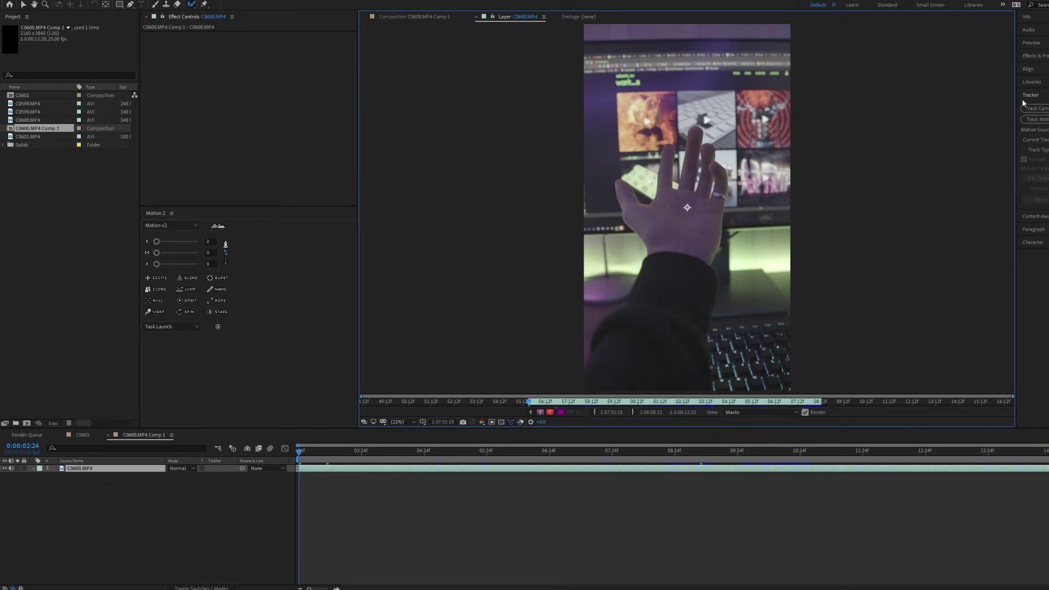
left_click(162, 12)
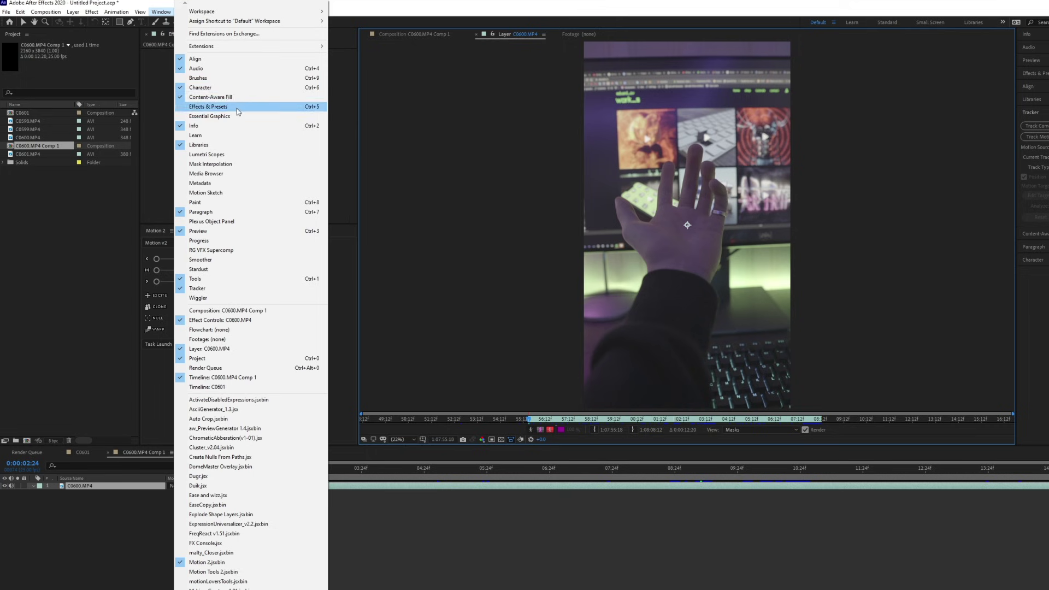
left_click(235, 78)
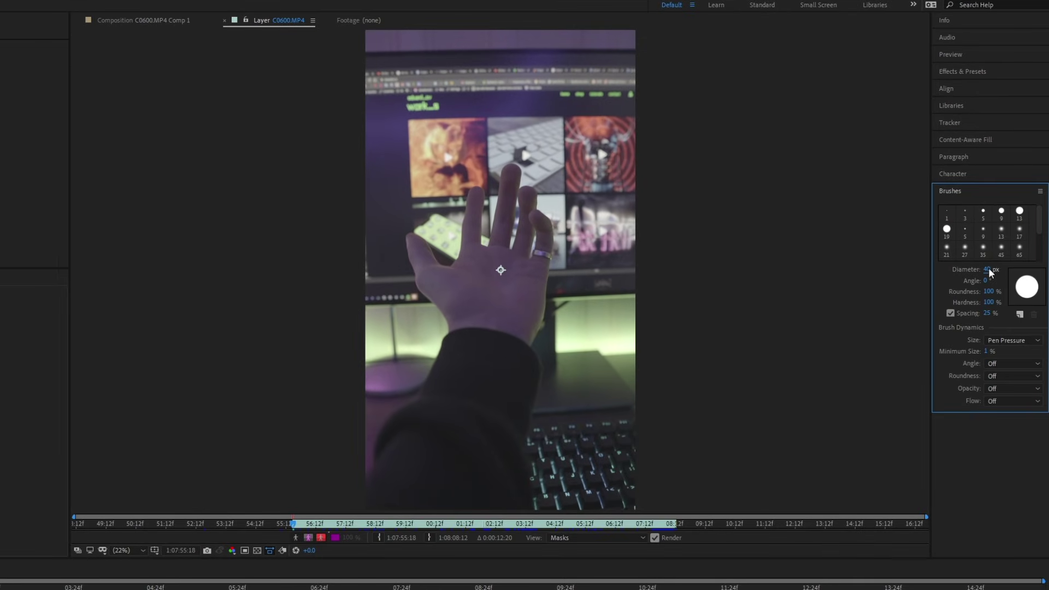
Step: Roto-brush the hand and forearm with a 57 px brush, subtracting the keyboard and desk from the selection
left_click_drag(430, 452, 506, 280)
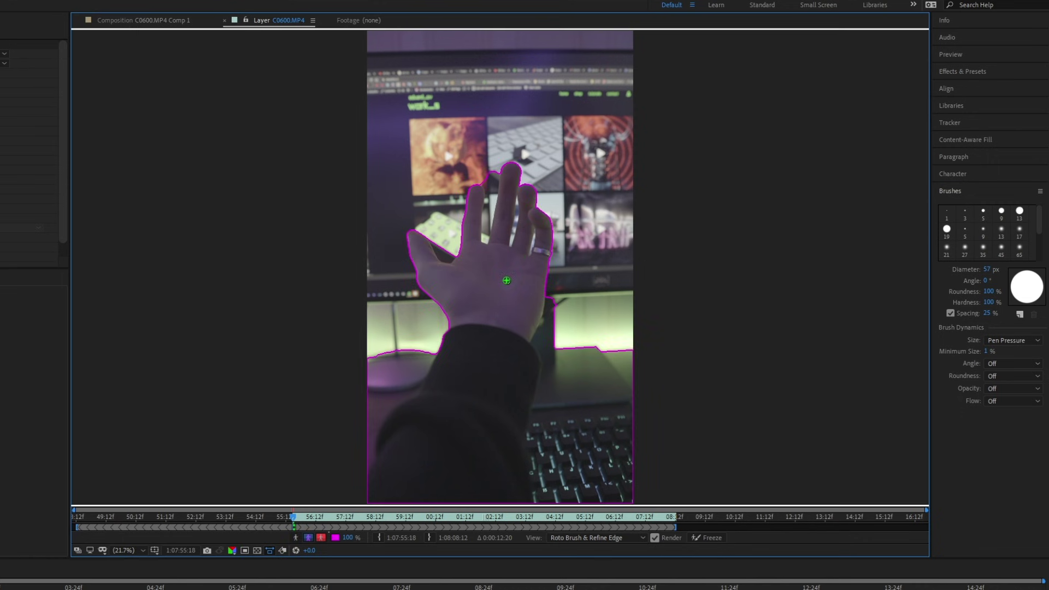
left_click_drag(568, 488, 567, 494)
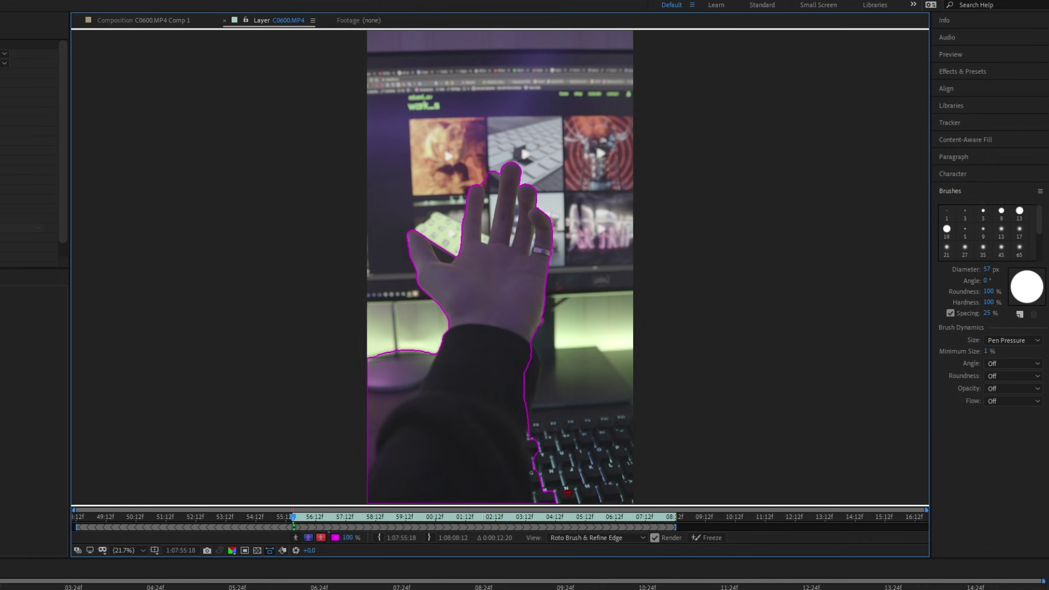
left_click_drag(365, 441, 359, 454)
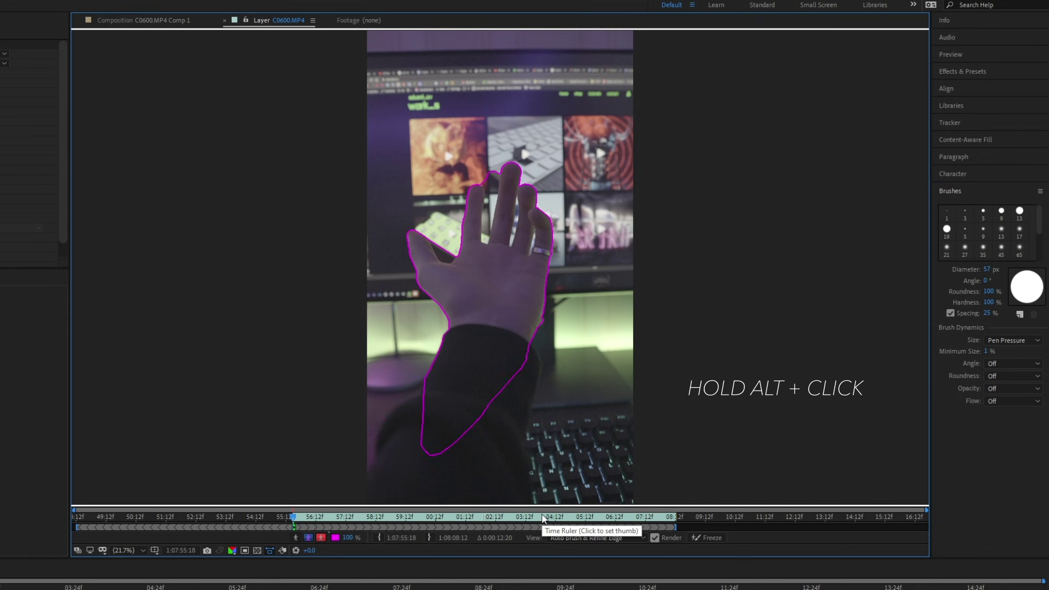
left_click_drag(483, 489, 470, 535)
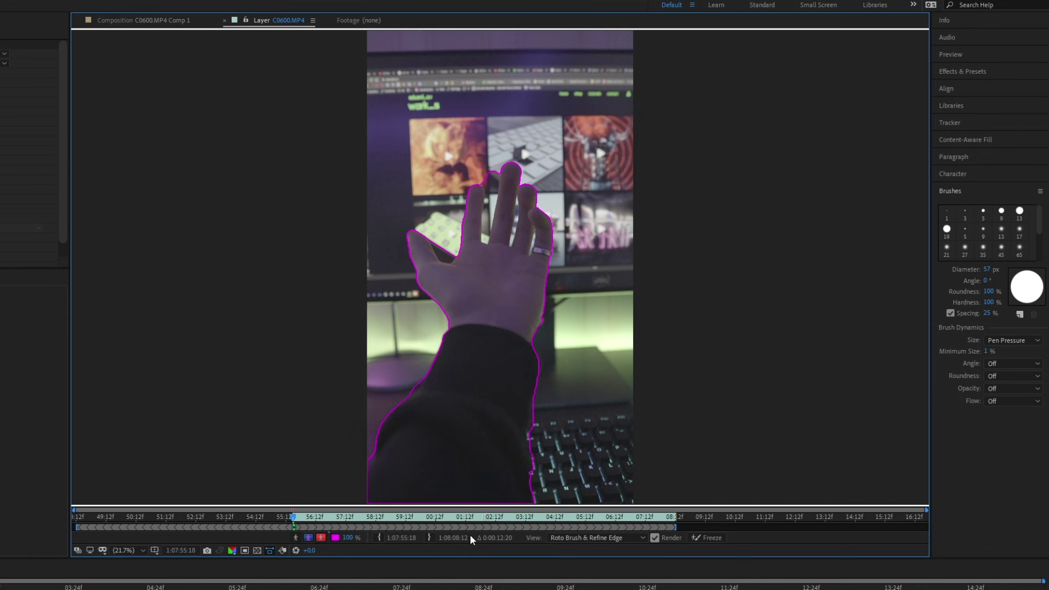
Step: Subtract the background gaps between the fingers from the Roto Brush selection
scroll(494, 242, "up", 2)
scroll(853, 242, "up", 3)
left_click_drag(749, 46, 732, 298)
left_click_drag(669, 360, 682, 131)
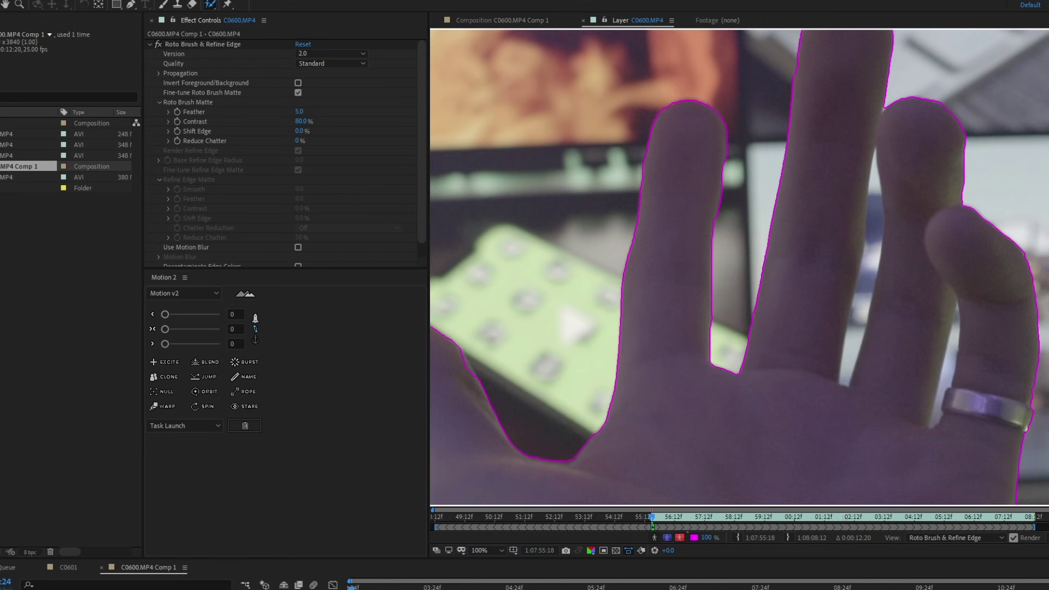
left_click_drag(874, 263, 874, 328)
left_click_drag(906, 143, 913, 176)
left_click_drag(953, 340, 947, 382)
left_click(805, 399)
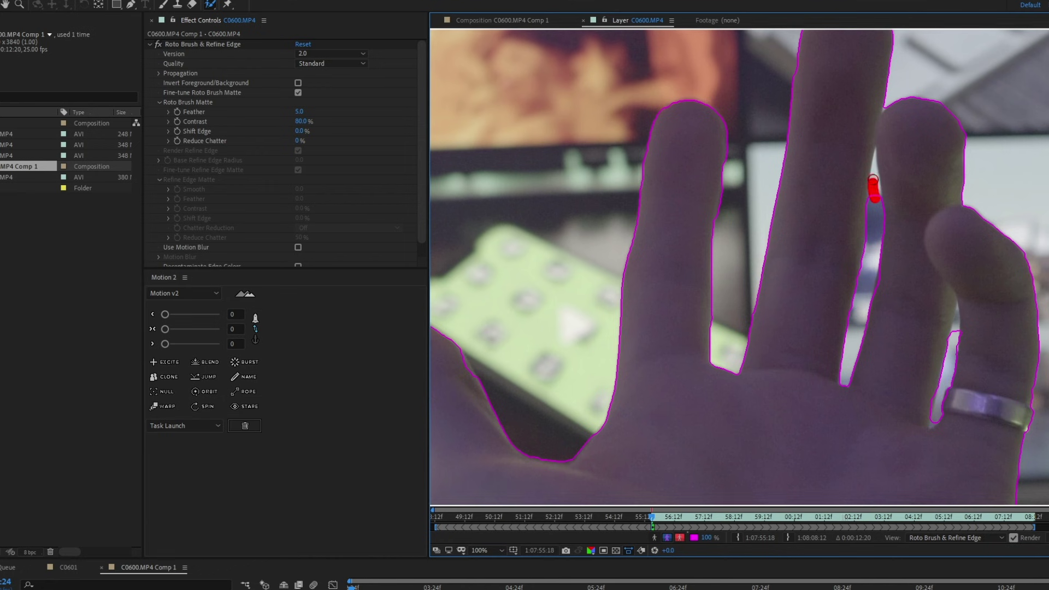
Step: Set the Roto Brush & Refine Edge quality to Best
scroll(903, 299, "down", 2)
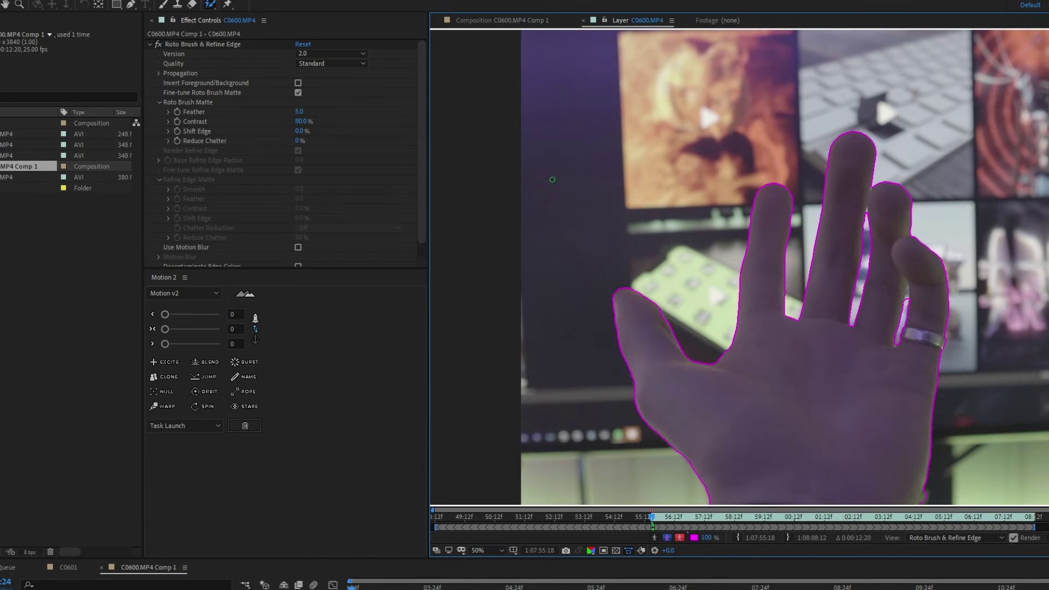
left_click(345, 64)
left_click(323, 89)
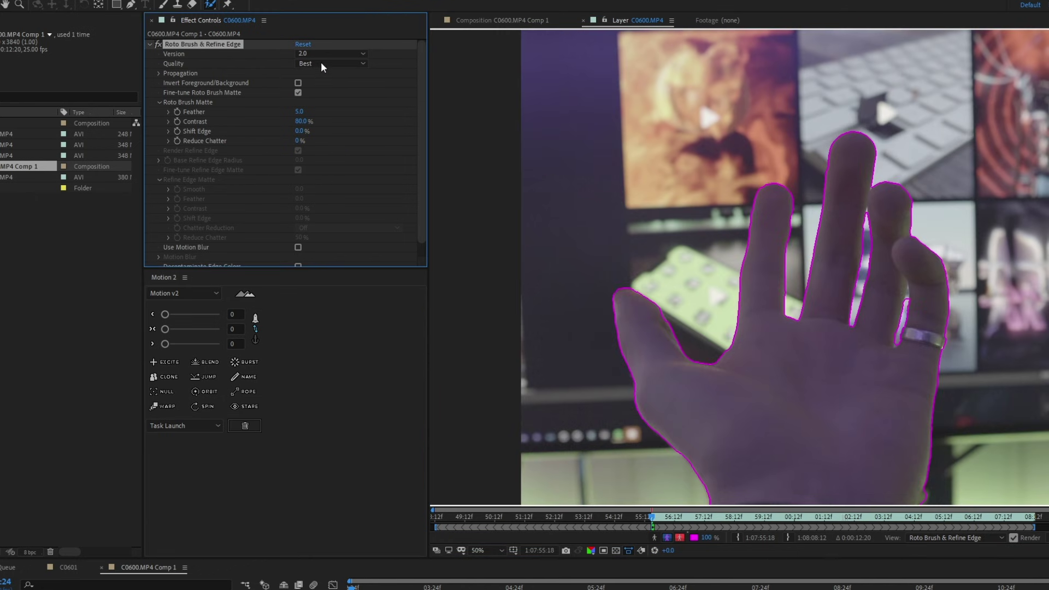
Step: Return the Roto Brush & Refine Edge effect's quality to Best
left_click(350, 107)
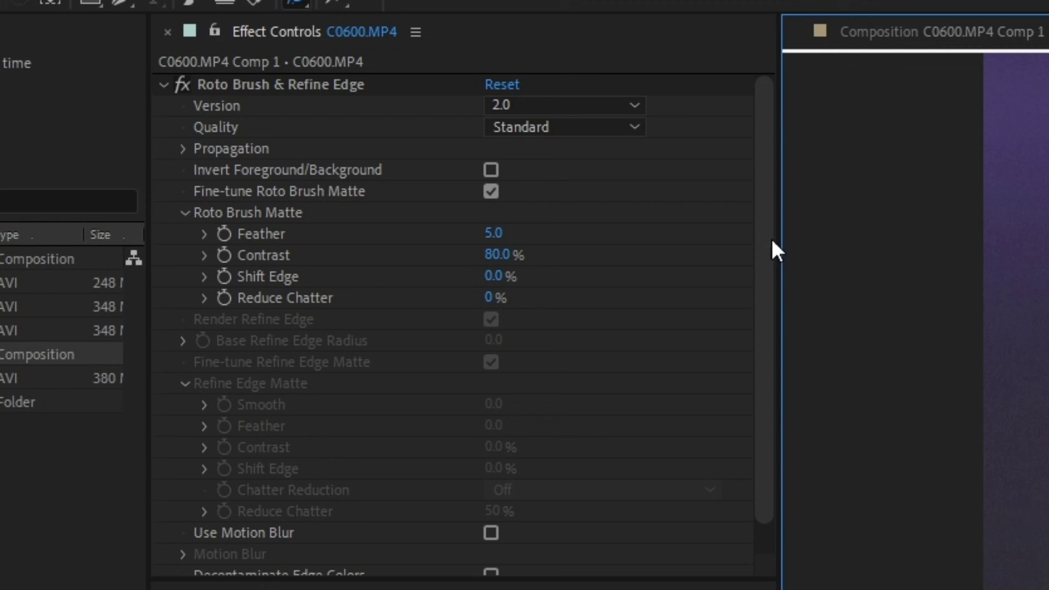
left_click(589, 131)
left_click(541, 181)
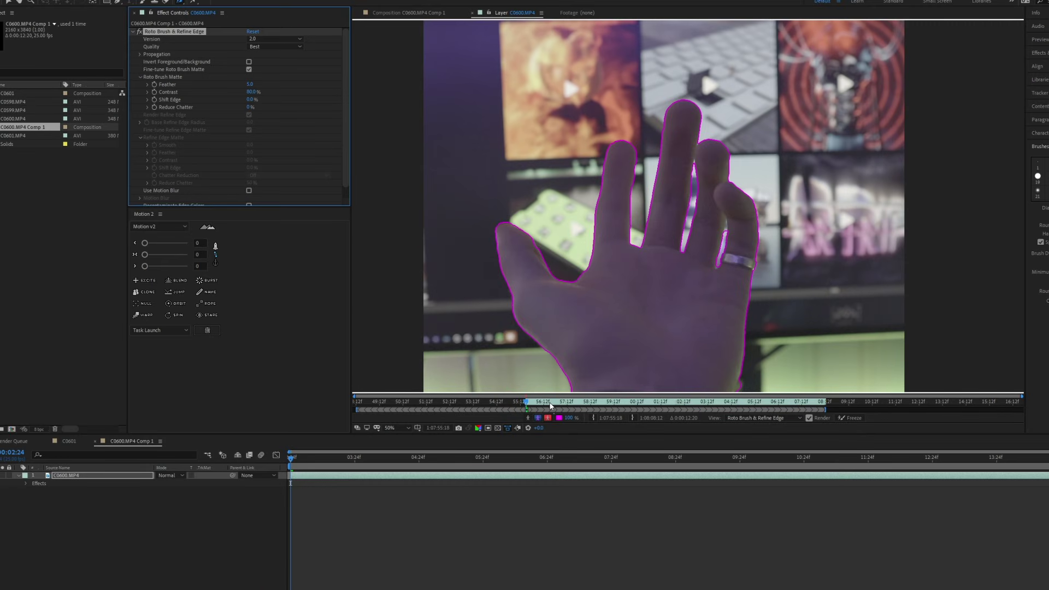
Step: Propagate the Roto Brush selection forward through the whole clip span, checking the hand outline at several points
left_click(553, 405)
key("space")
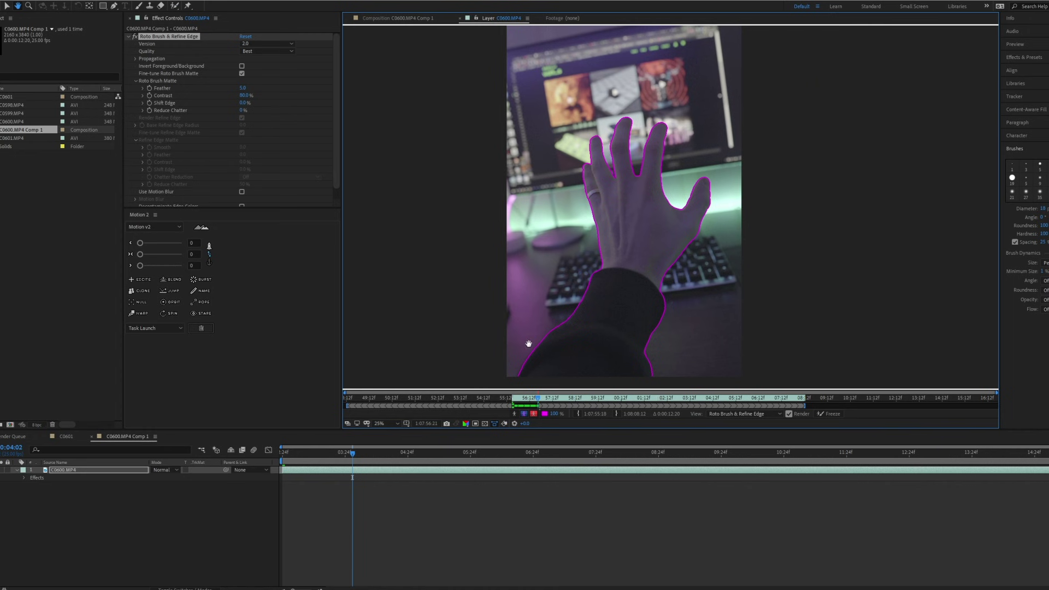
left_click_drag(537, 402, 534, 401)
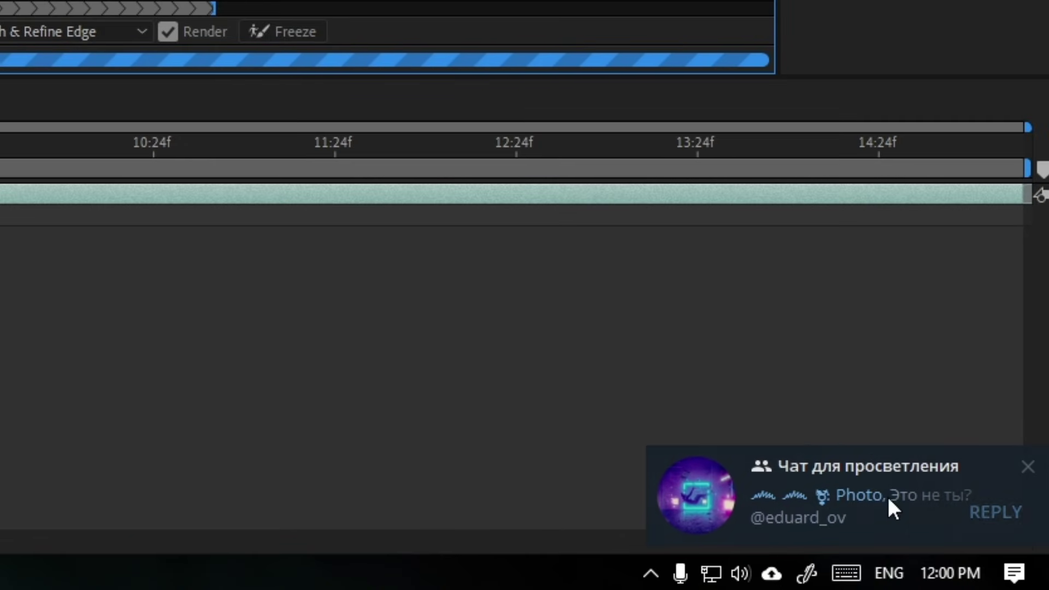
left_click(900, 516)
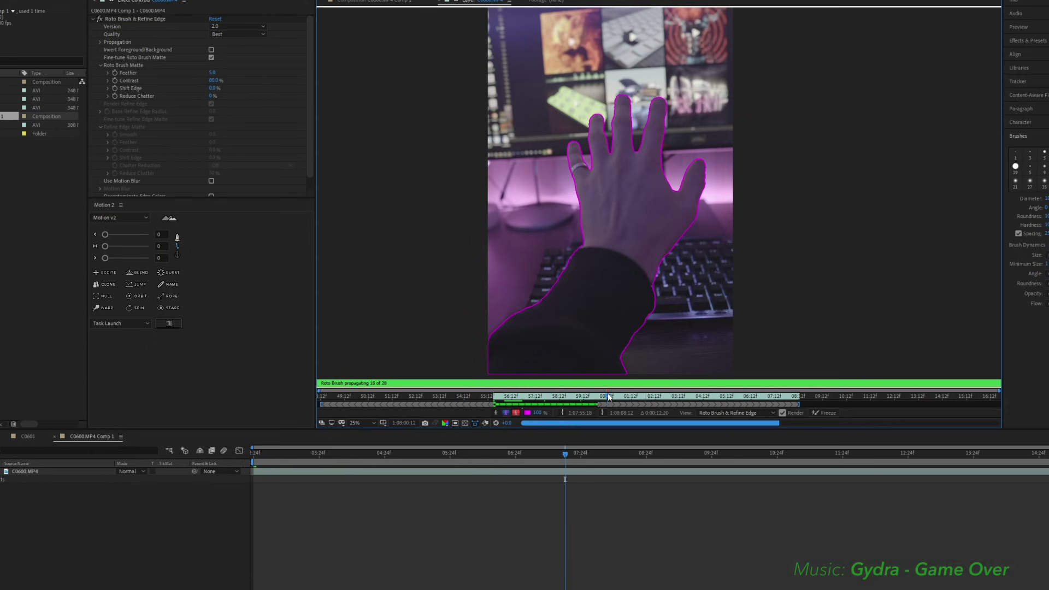
left_click(669, 398)
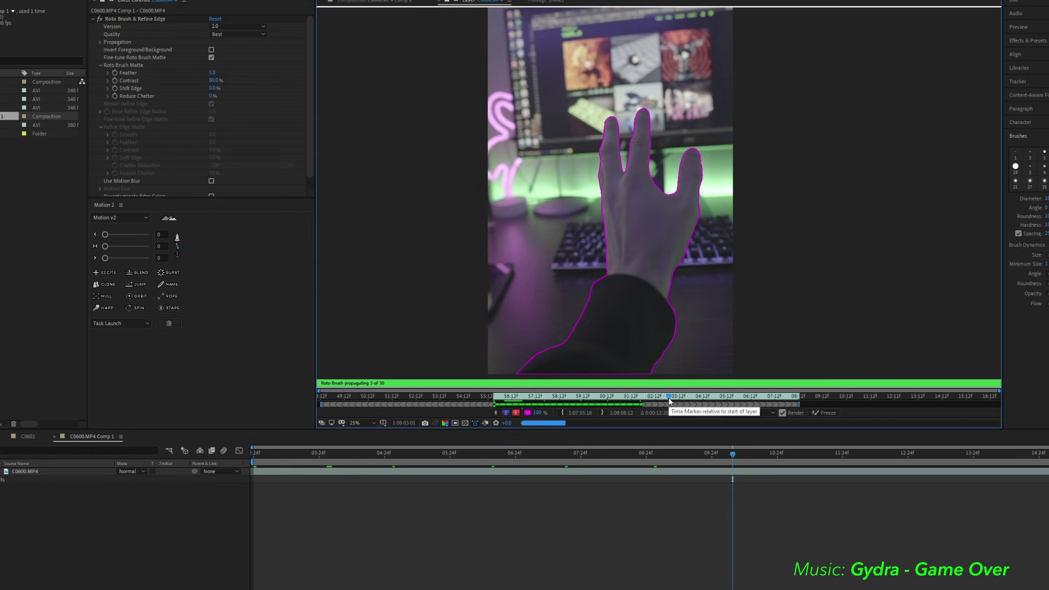
left_click(698, 398)
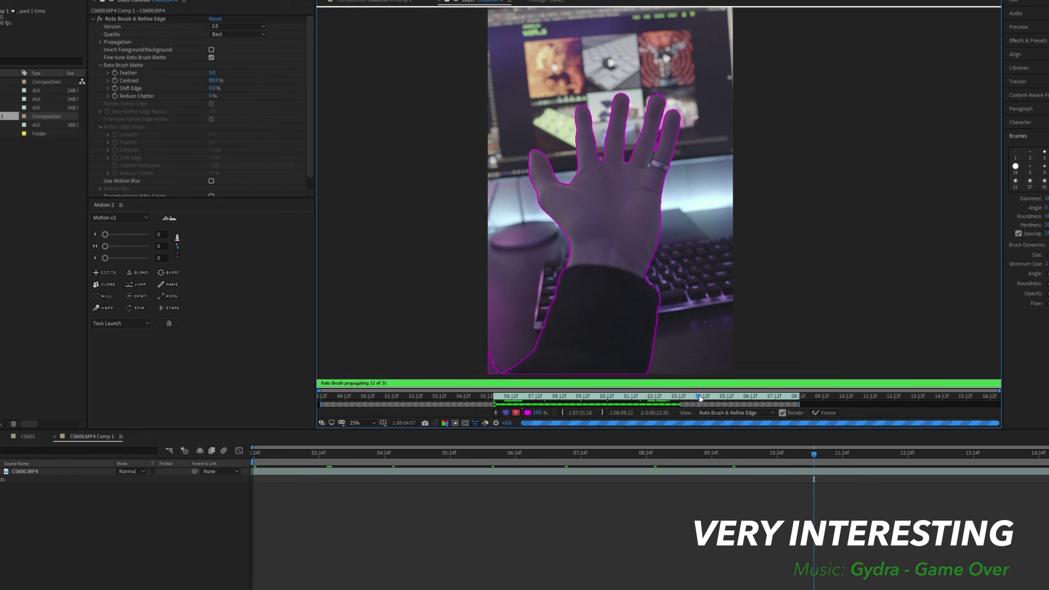
left_click(746, 397)
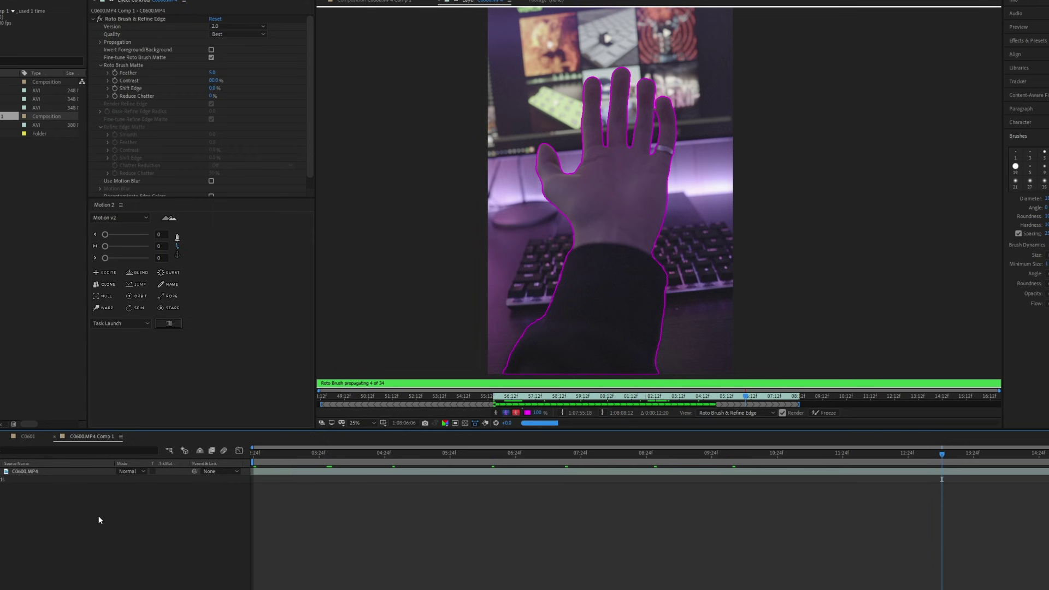
left_click(794, 397)
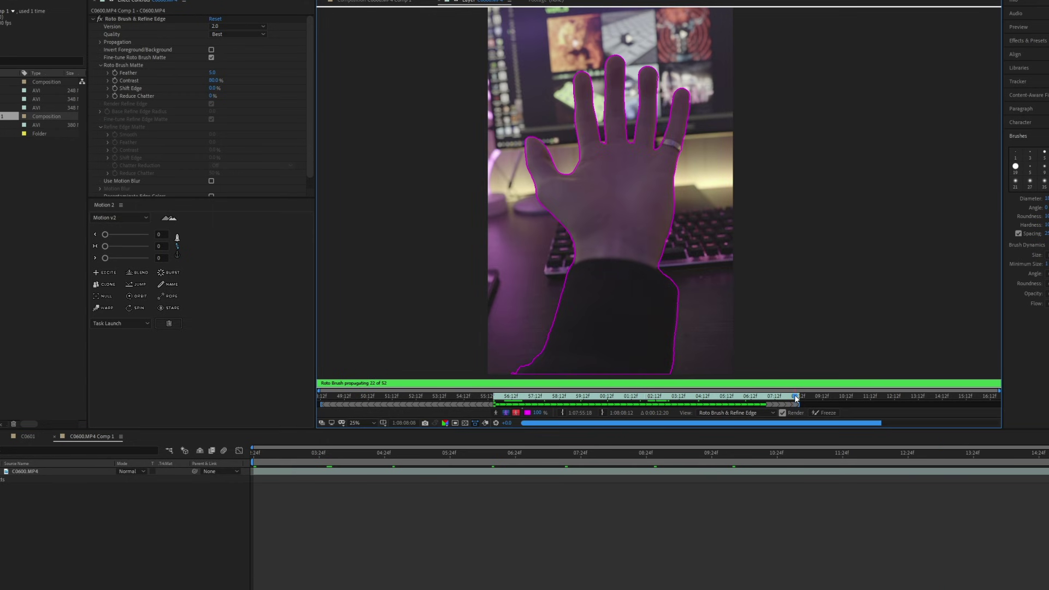
mouse_move(787, 453)
left_mouse_down()
mouse_move(782, 429)
mouse_move(824, 412)
left_mouse_up()
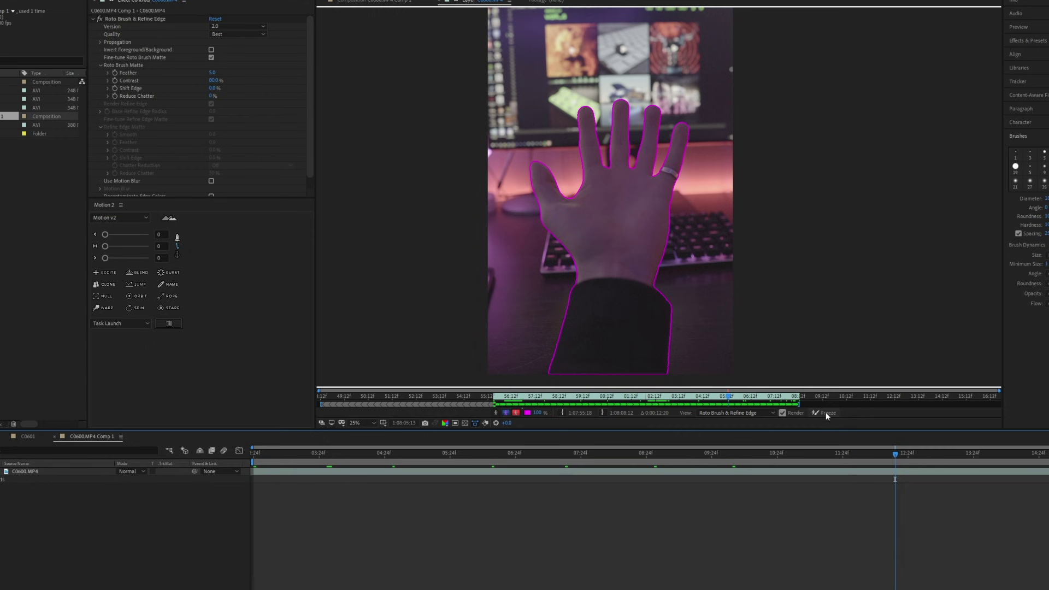
Step: Freeze the Roto Brush propagation for the hand footage
left_click(826, 414)
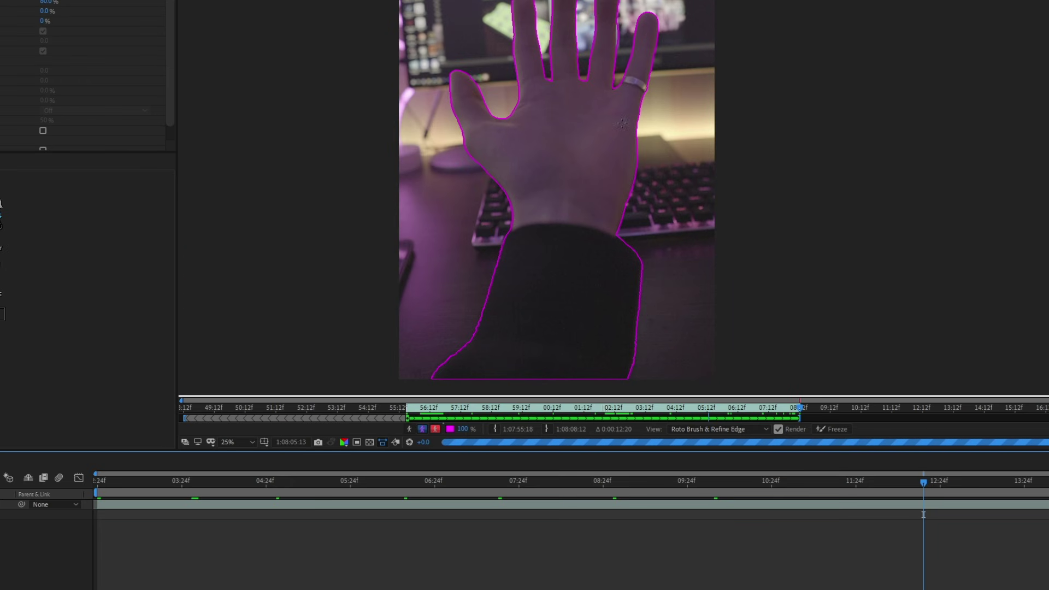
left_click(834, 429)
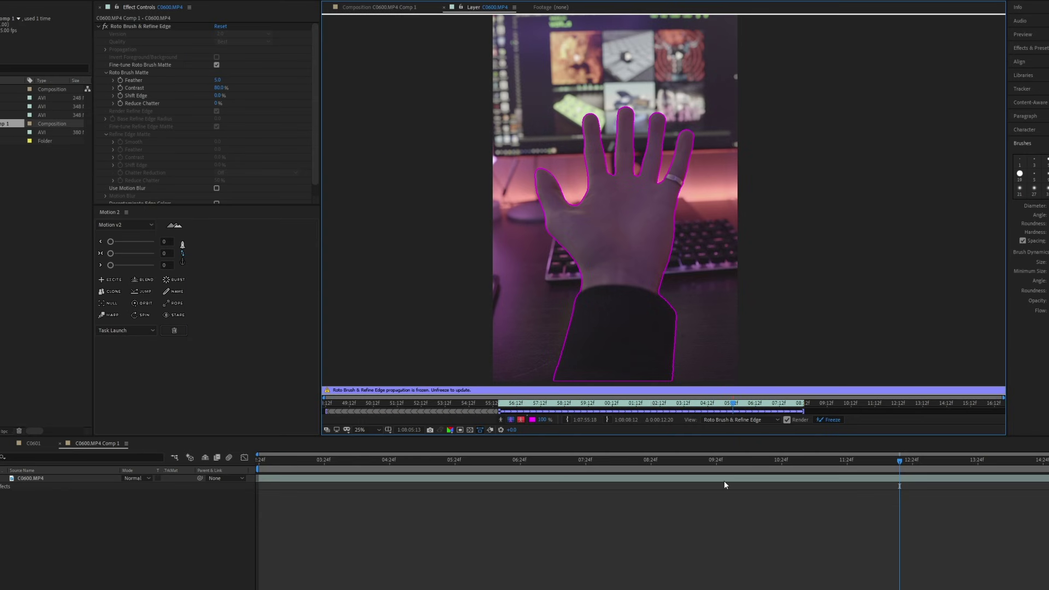
key("space")
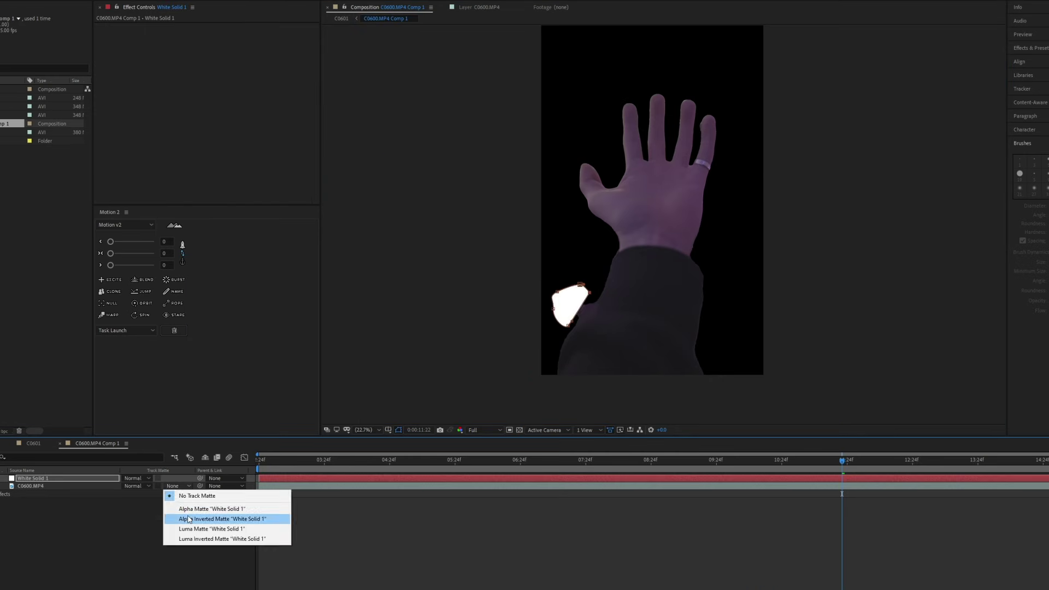
Step: Apply Alpha Inverted Matte "White Solid 1" to the hand footage and keyframe the solid's mask path around 0:00:05:22
left_click_drag(849, 462, 260, 519)
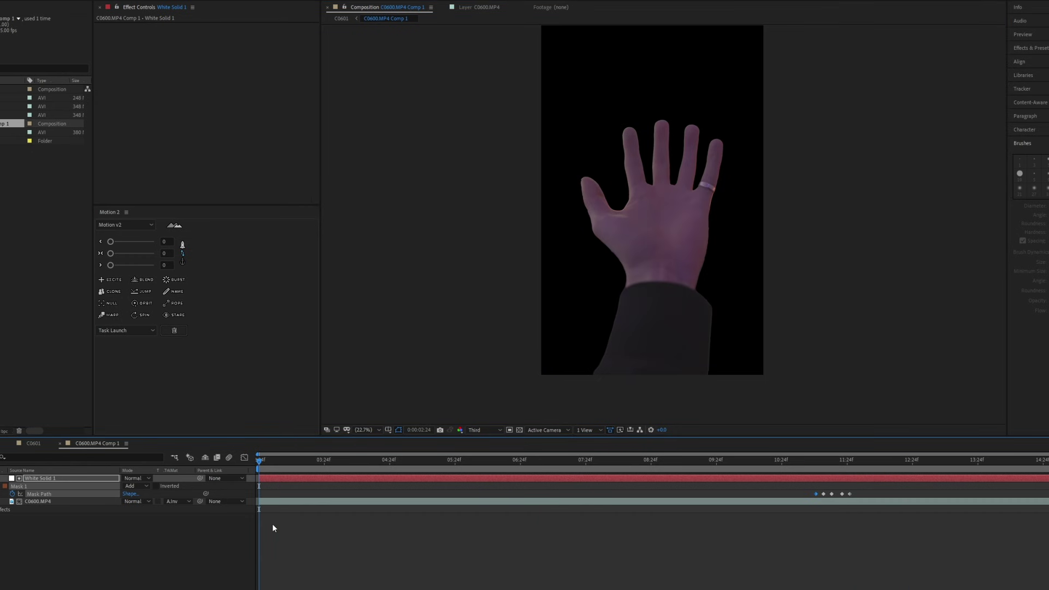
key("space")
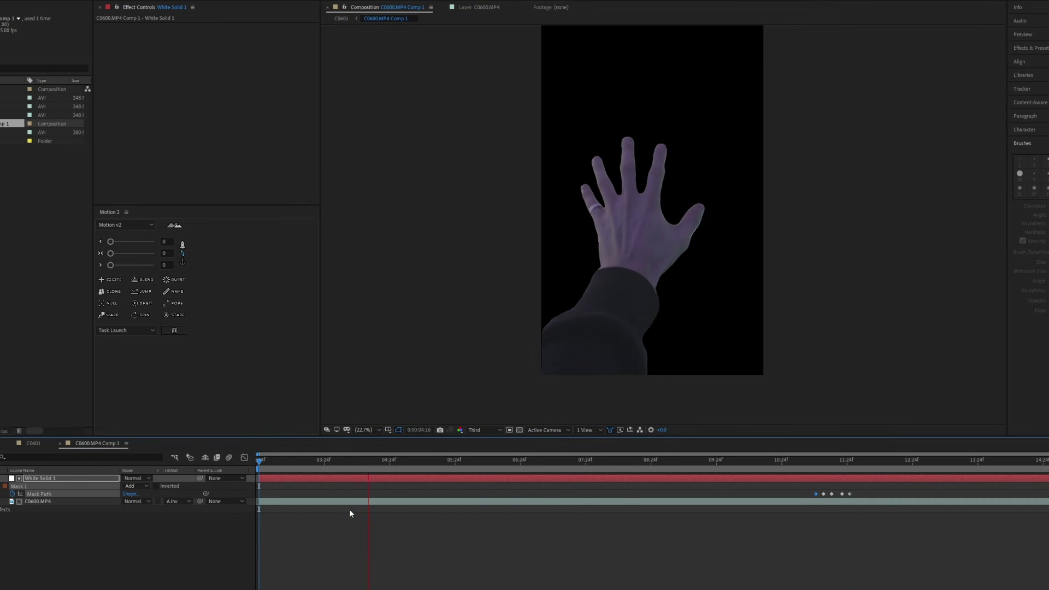
key("space")
left_click_drag(485, 461, 447, 461)
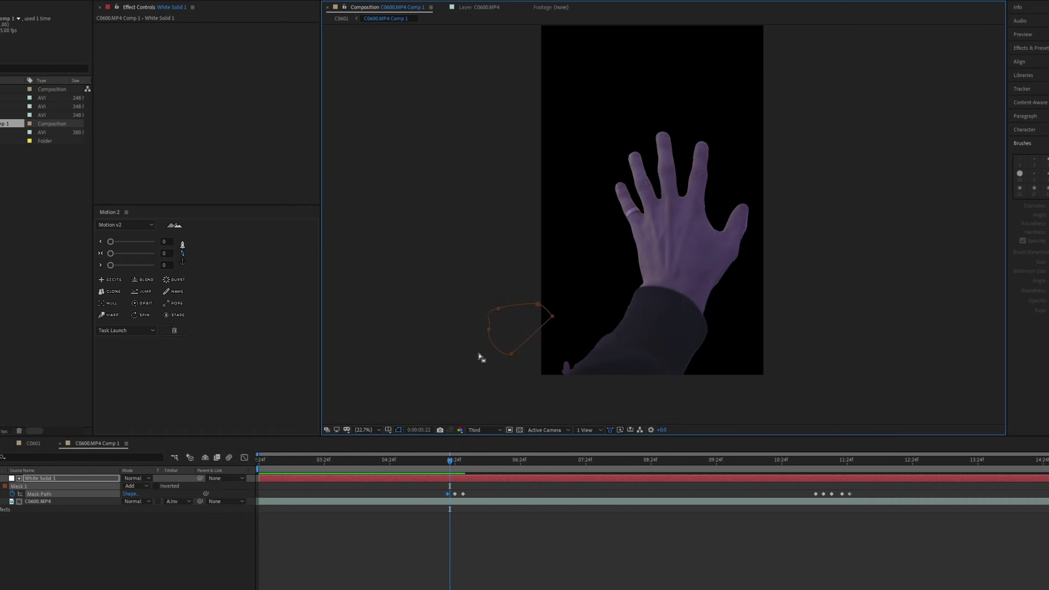
key("space")
key("Home")
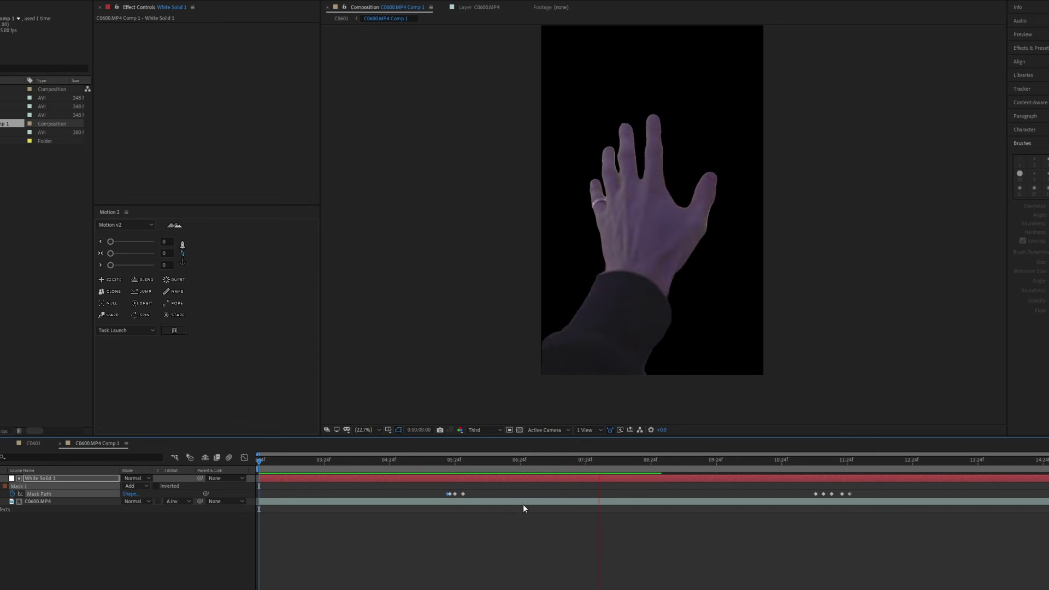
Step: Keyframe the White Solid 1 mask path frame by frame around 0:00:08:16 to cut the stray area beside the sleeve
key("space")
double_click(487, 351)
left_click_drag(496, 328, 564, 351)
key("Page_Down")
key("Page_Down")
key("Page_Down")
left_click_drag(635, 462, 630, 468)
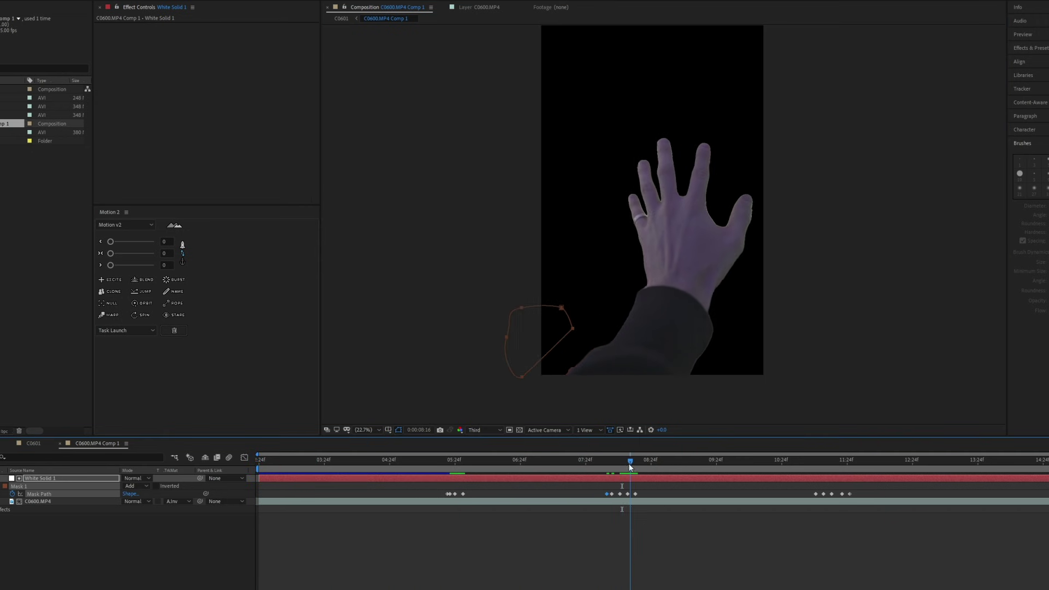
key("space")
Step: Keyframe the White Solid 1 mask path around ten seconds to remove the stray area beside the forearm
key("space")
left_click_drag(745, 462, 730, 462)
double_click(492, 322)
key("Page_Down")
key("Page_Down")
key("Page_Down")
key("Page_Down")
key("Page_Down")
left_click_drag(492, 323, 494, 350)
key("space")
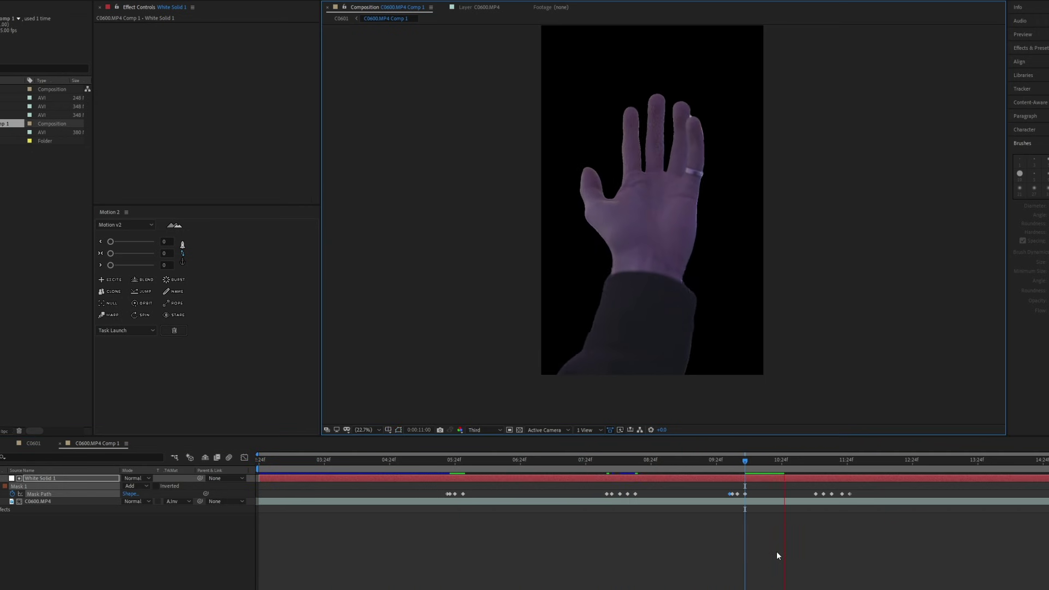
Step: Correct the White Solid 1 mask path near 0:00:11:24, preview the matte, and collapse the layer's keyframes
key("space")
left_click_drag(854, 463, 846, 464)
double_click(532, 303)
left_click_drag(538, 304, 571, 305)
left_click_drag(845, 462, 800, 463)
key("space")
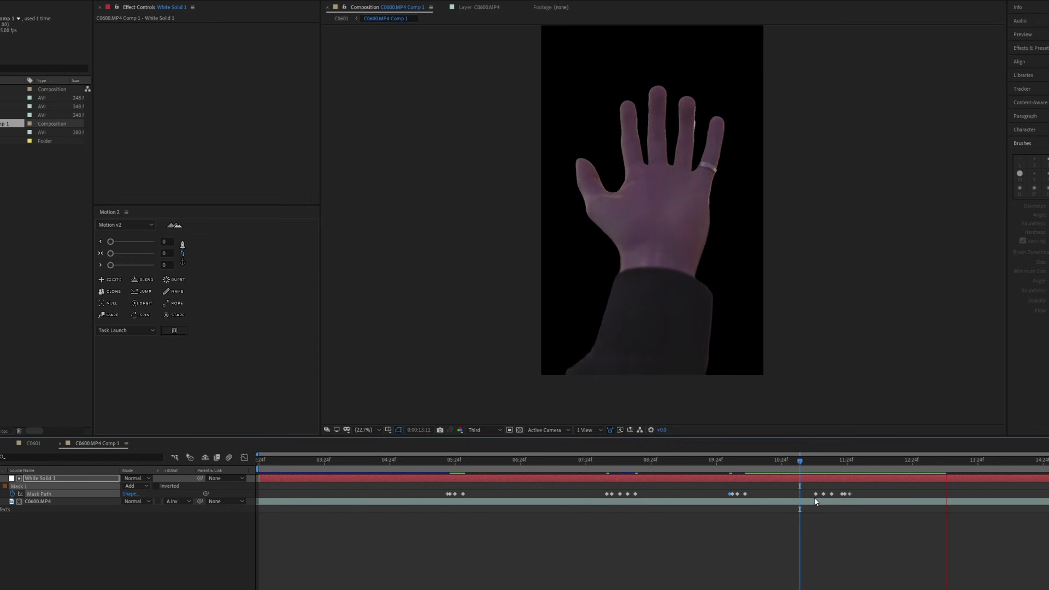
key("space")
left_click(179, 534)
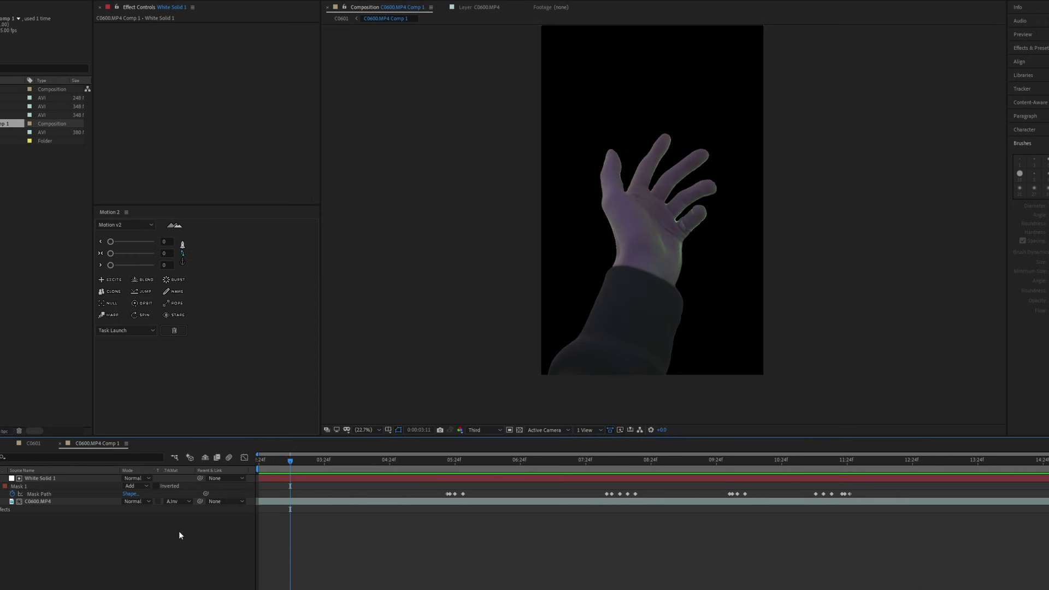
key("u")
Step: Set the Roto Brush Matte feather on the hand footage to 15, inspecting the finger edges up close
left_click(33, 486)
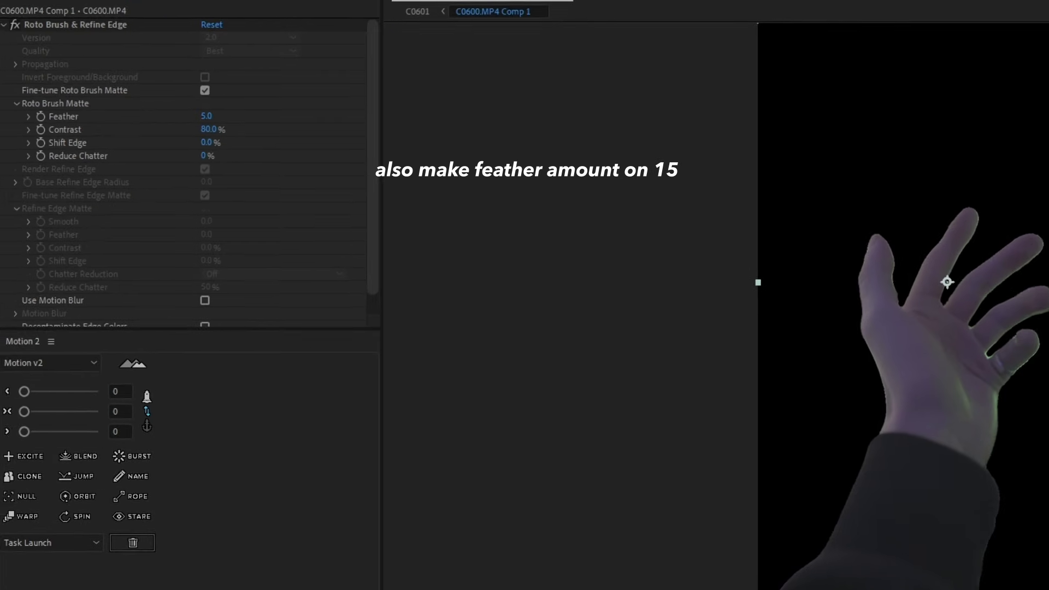
scroll(619, 155, "up", 1)
scroll(951, 266, "up", 2)
left_click_drag(1039, 266, 796, 549)
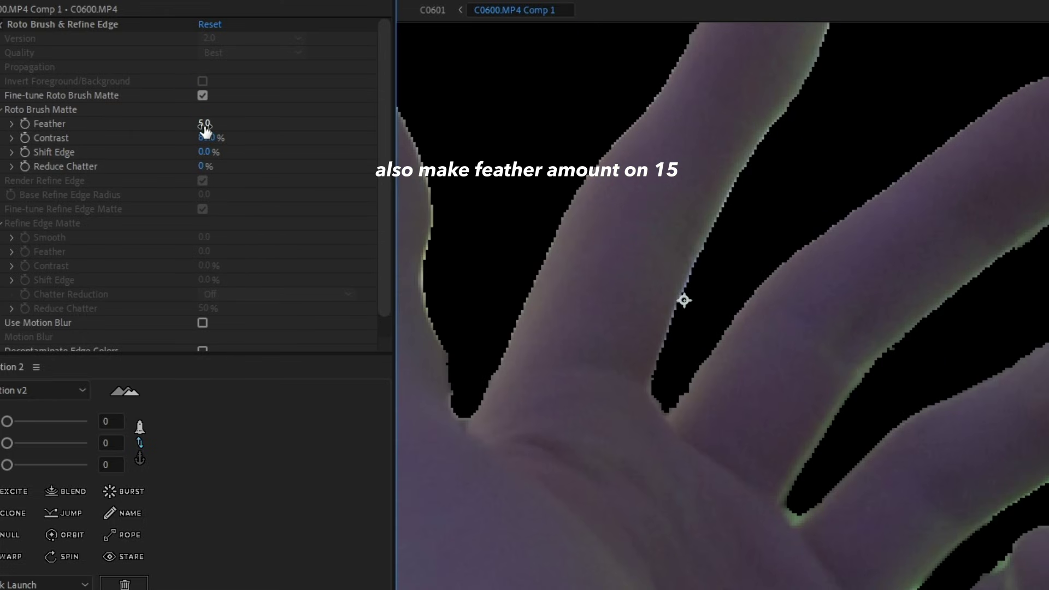
key("Return")
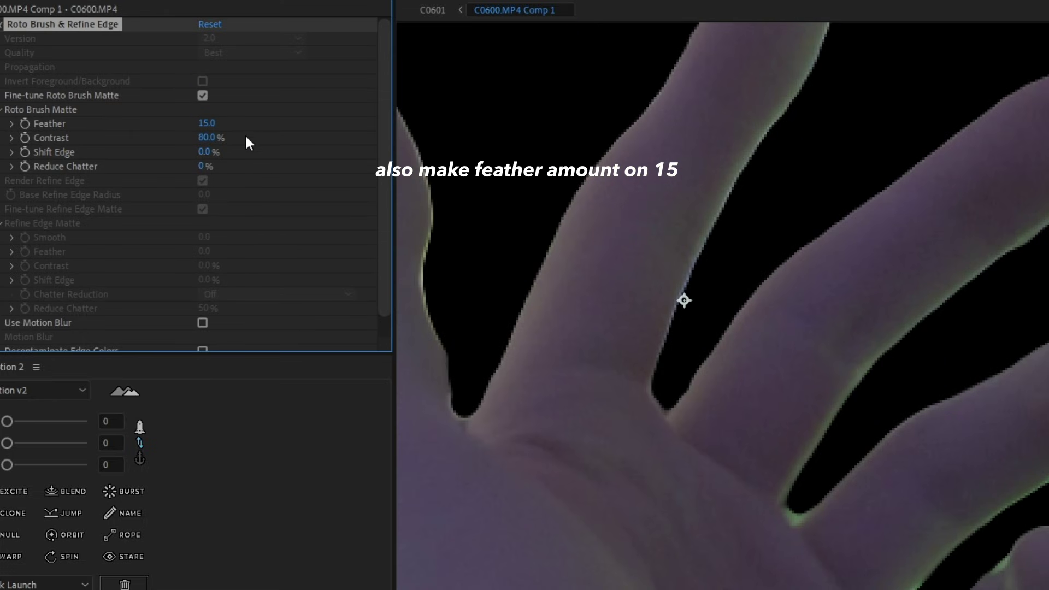
scroll(717, 254, "down", 2)
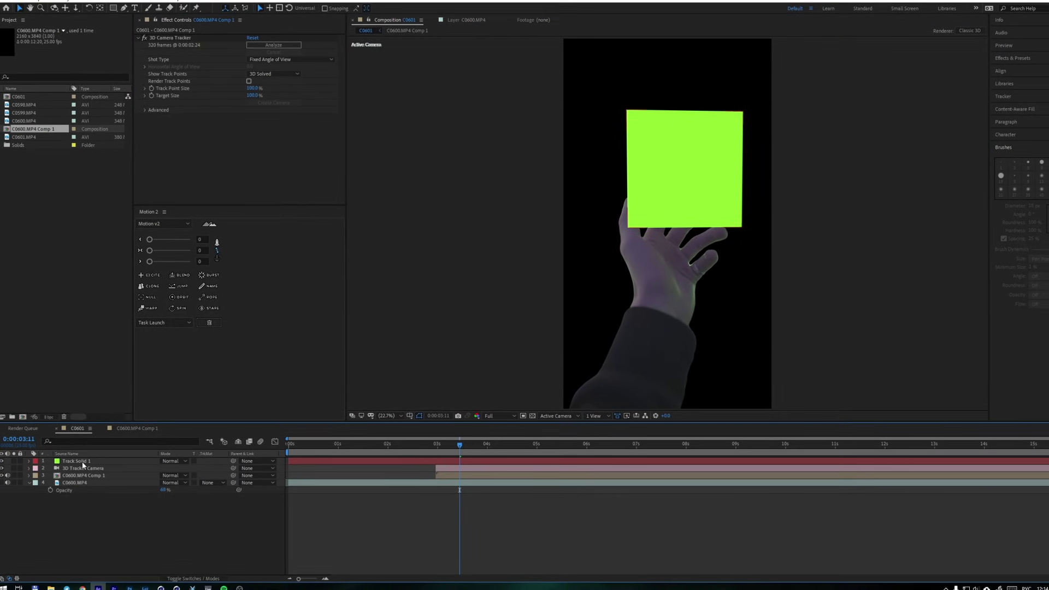
Step: Rename the precomposed hand layer MASK_HAND_XD and the original footage layer Video
left_click(85, 475)
key("Return")
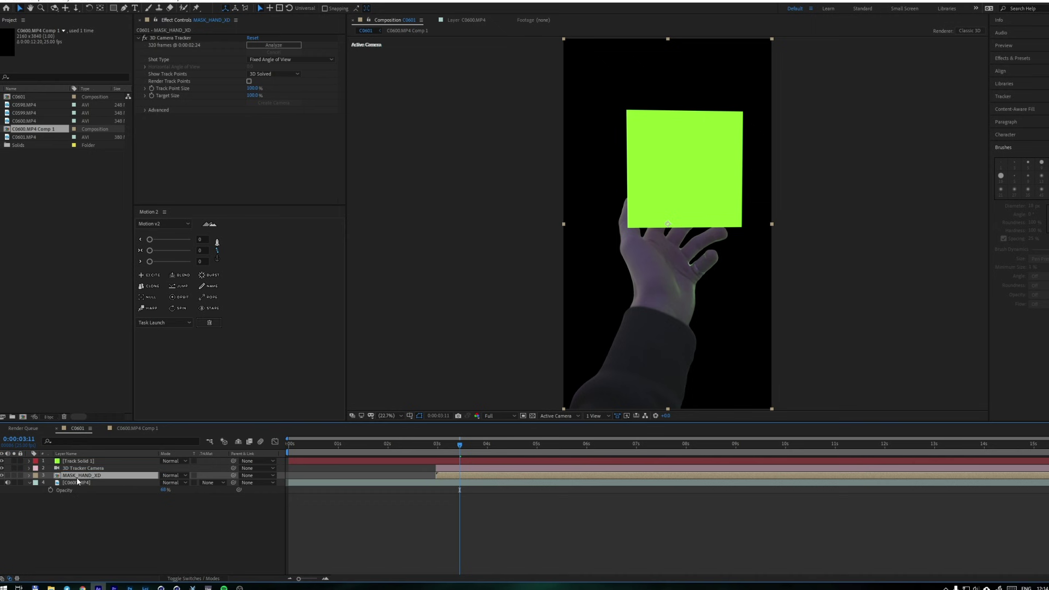
left_click(77, 483)
key("Return")
type("Video")
key("Return")
left_click(38, 508)
Step: Make the Video layer visible and set its opacity to 100%
left_click(2, 483)
left_click(414, 448)
key("space")
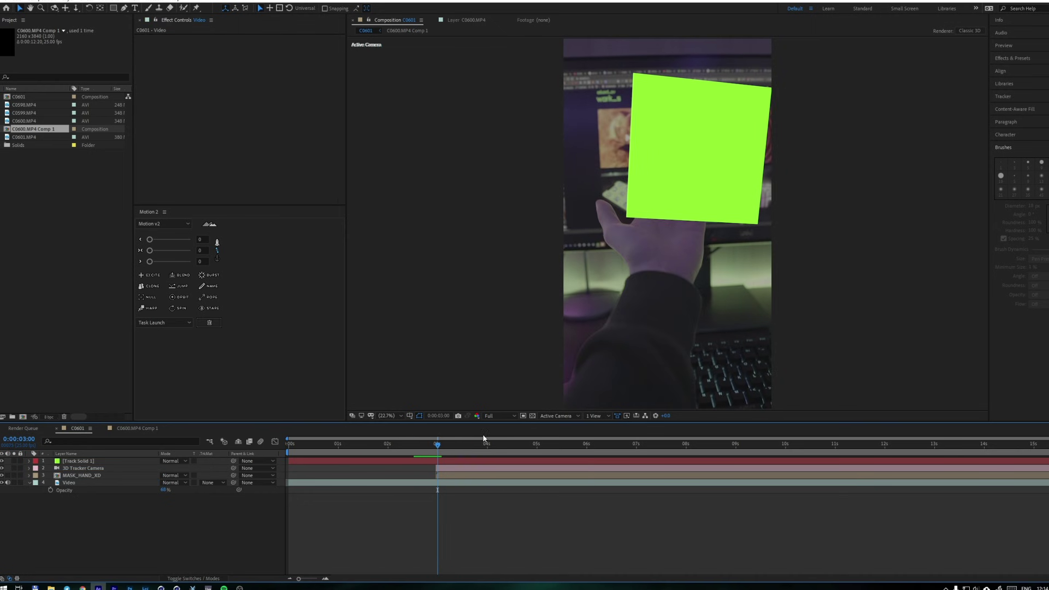
left_click_drag(165, 490, 198, 490)
left_click(449, 445)
Step: Move Track Solid 1 beneath the MASK_HAND_XD layer and preview the composite
left_click_drag(78, 461, 79, 478)
left_click(241, 520)
key("space")
Step: Lower the preview resolution and place composition marker 4 just after four seconds, where the hand gesture changes
left_click(499, 416)
left_click(496, 447)
left_click(507, 445)
left_click(475, 446)
key("space")
left_click(482, 444)
key("space")
left_click(489, 445)
mouse_move(489, 445)
left_mouse_down()
mouse_move(419, 454)
mouse_move(666, 467)
mouse_move(616, 479)
mouse_move(634, 454)
left_mouse_up()
Step: Set the preview resolution to Third and place composition markers 5 at seven seconds and 6 near ten seconds
left_click(499, 416)
left_click(498, 457)
left_click(601, 446)
key("shift+5")
key("space")
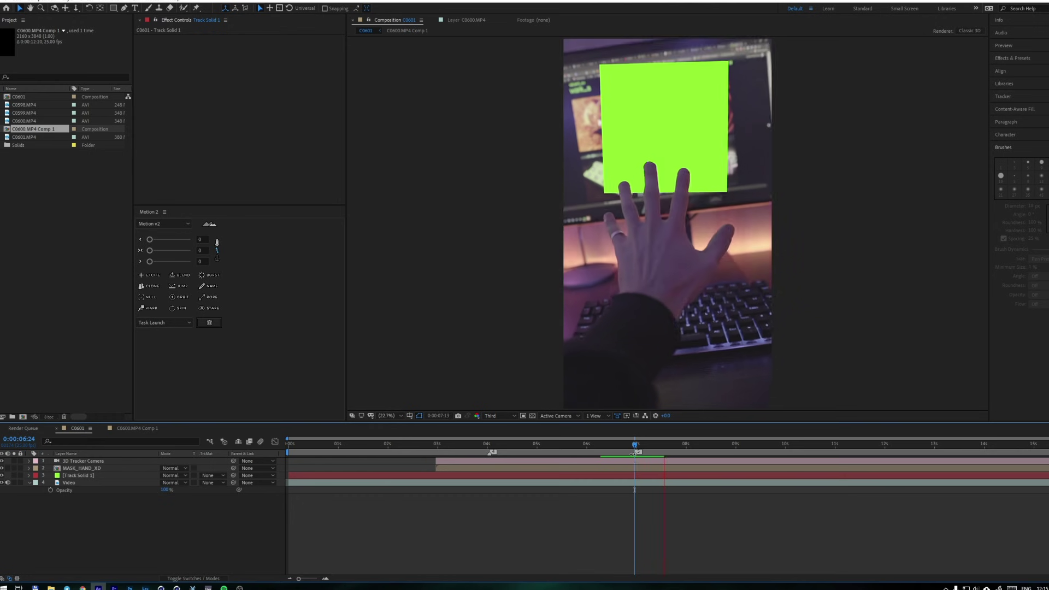
left_click(618, 453)
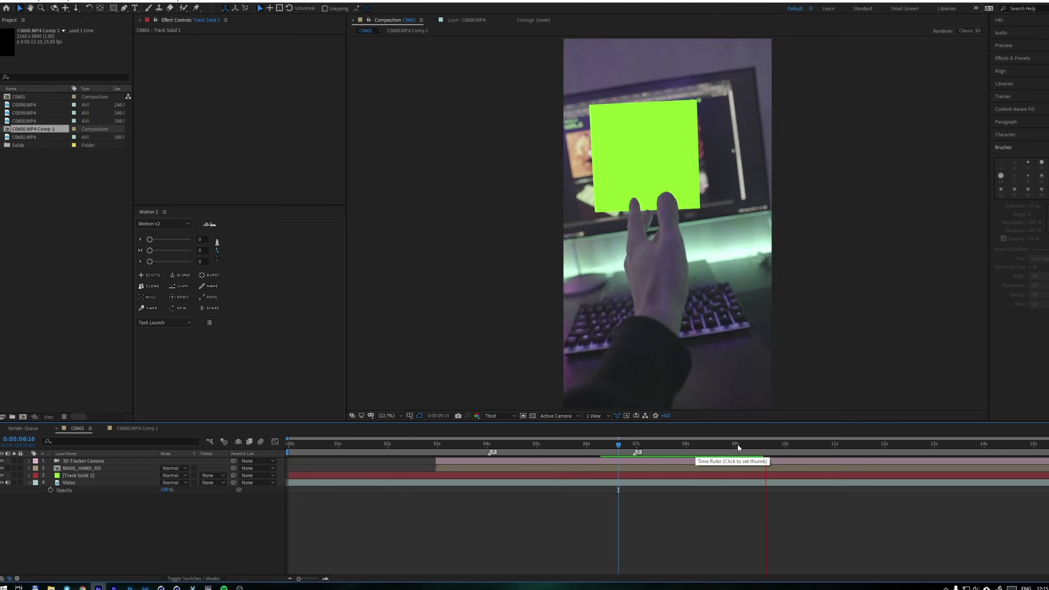
left_click(922, 447)
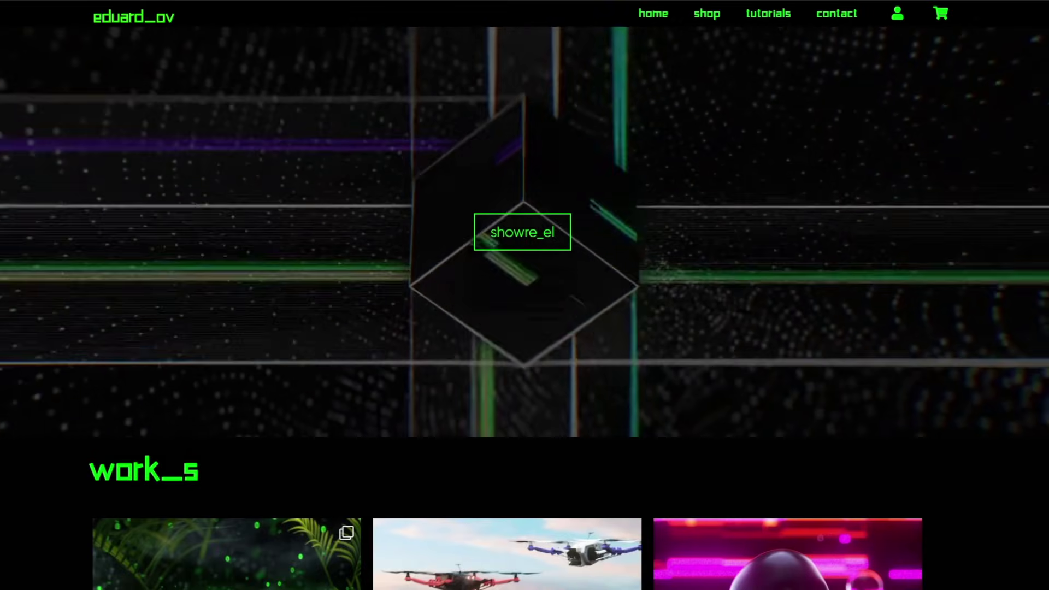
Step: Switch to the website's shop page and view the 100 HUD Elements Pack Vol.1
left_click(710, 14)
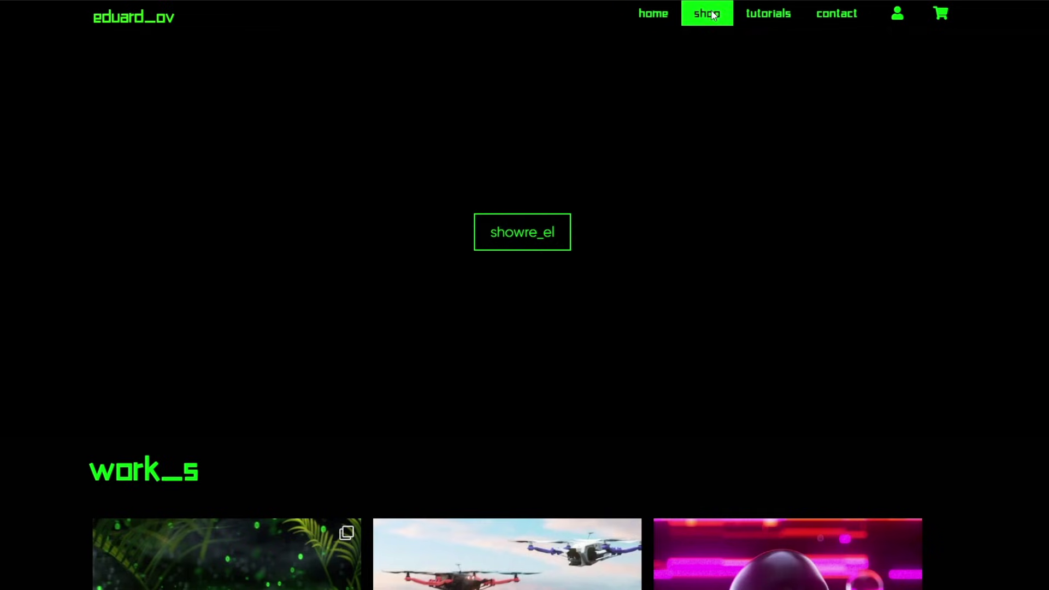
scroll(721, 152, "down", 4)
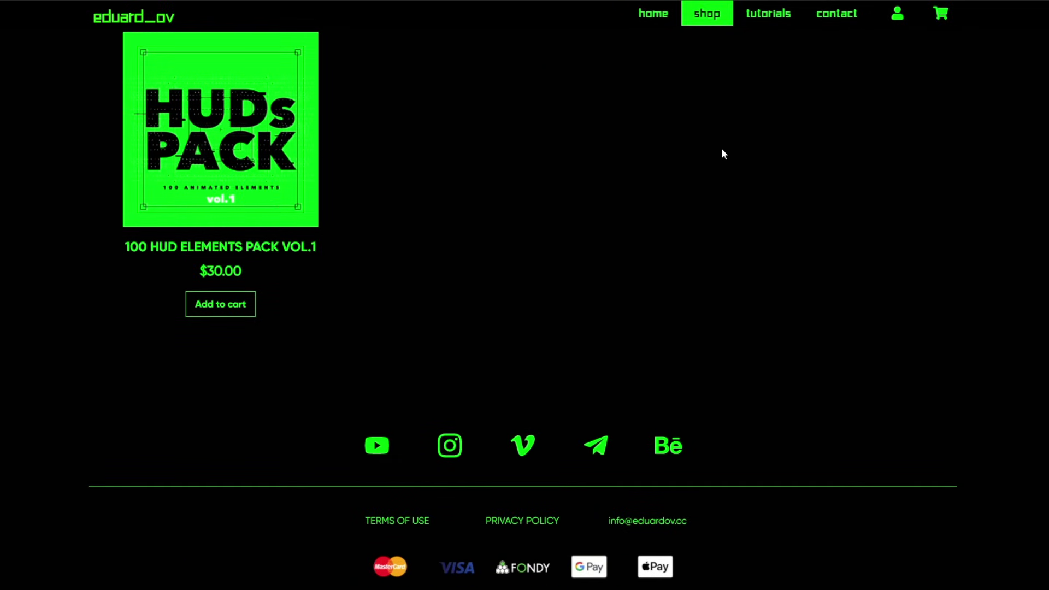
scroll(722, 153, "up", 4)
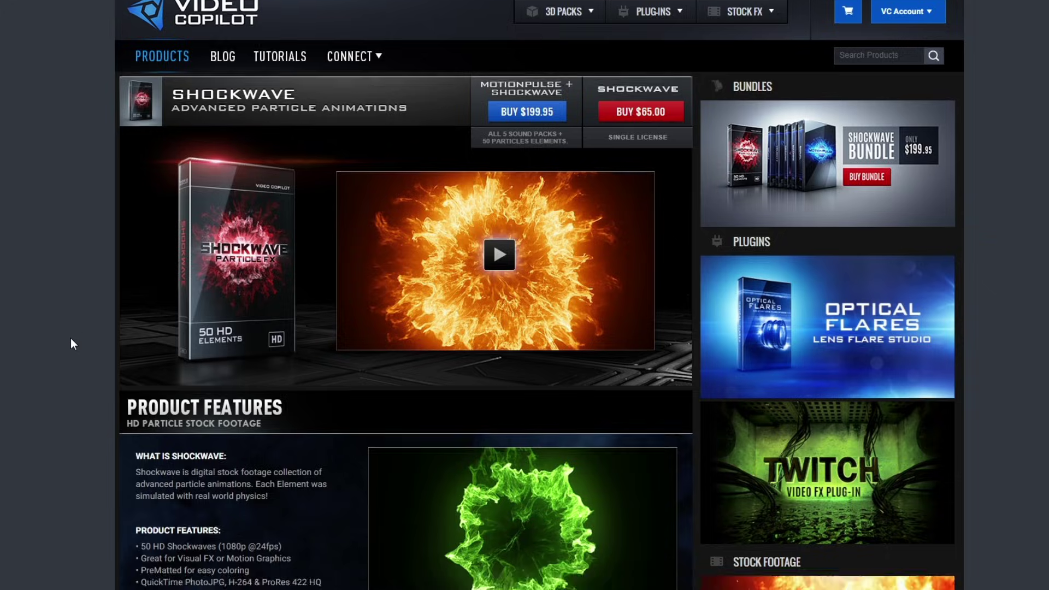
Step: Browse the Shockwave particle animations product page on the Video Copilot website
scroll(84, 332, "down", 7)
scroll(85, 330, "up", 7)
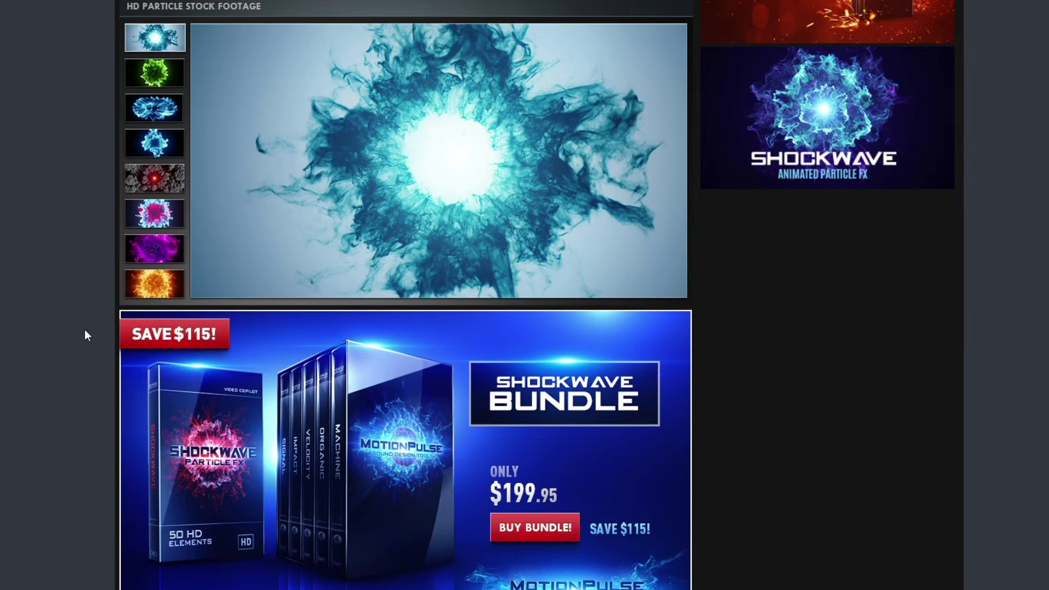
scroll(84, 329, "up", 7)
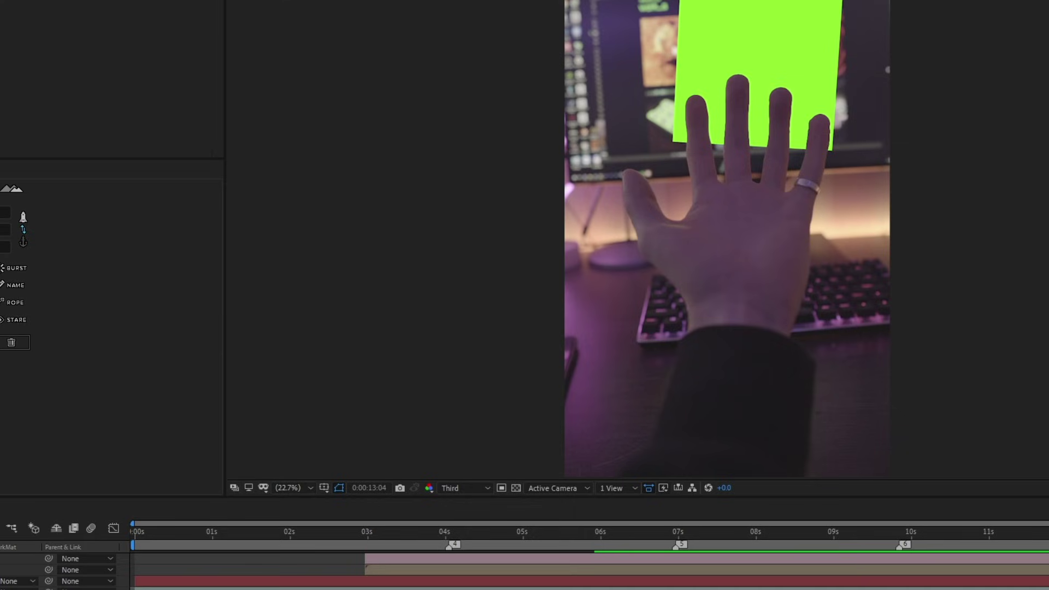
Step: Import the Shockwave clips 02, 04, 07, 11, 13, 15, 17, 19, 21 and 24, plus Organic_03 and Pulse_01
key("ctrl+i")
left_click(23, 27)
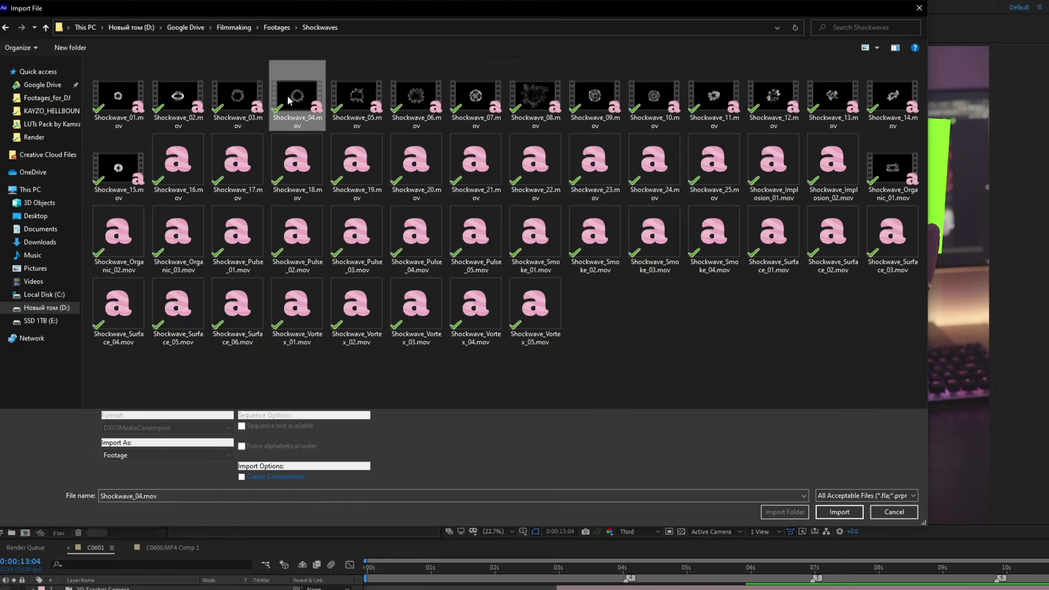
left_click(476, 98, "ctrl")
left_click(832, 99, "ctrl")
left_click(654, 169, "ctrl")
left_click(475, 169, "ctrl")
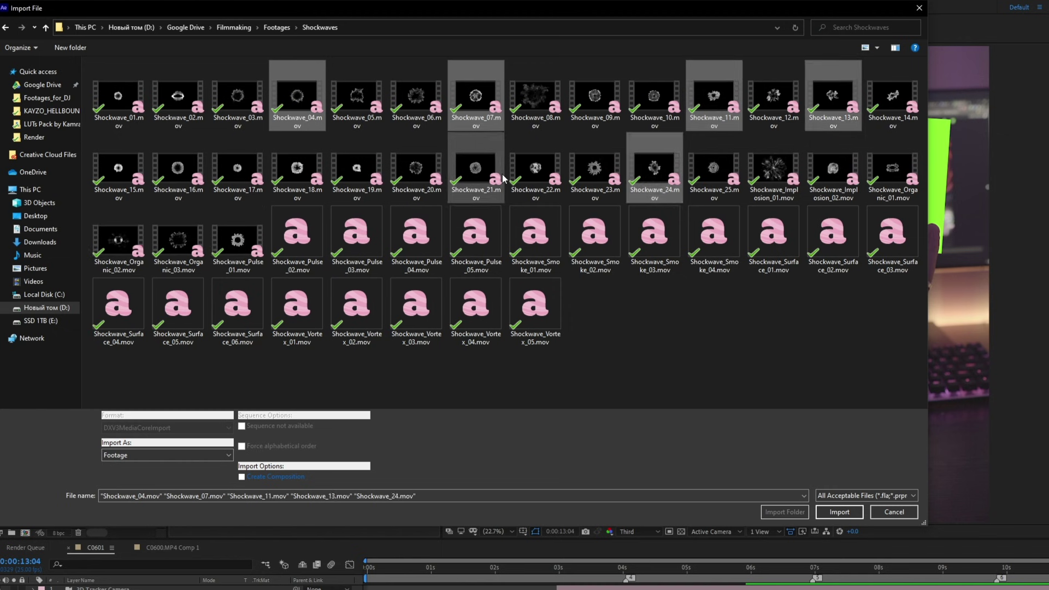
left_click(356, 170, "ctrl")
left_click(237, 169, "ctrl")
left_click(237, 241, "ctrl")
left_click(178, 241, "ctrl")
left_click(131, 169, "ctrl")
left_click(178, 99, "ctrl")
left_click(839, 511)
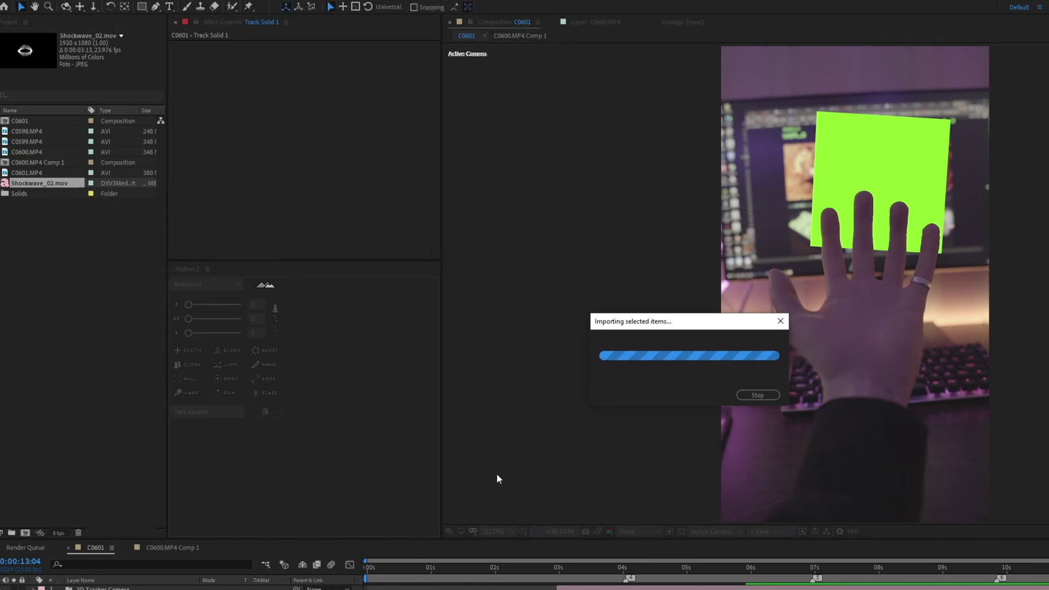
Step: Add Shockwave_07.mov below MASK_HAND_XD in composition C0601, starting around marker 4, and set its blending mode to Add
left_click(38, 205)
left_click(567, 567)
left_click_drag(567, 589, 562, 448)
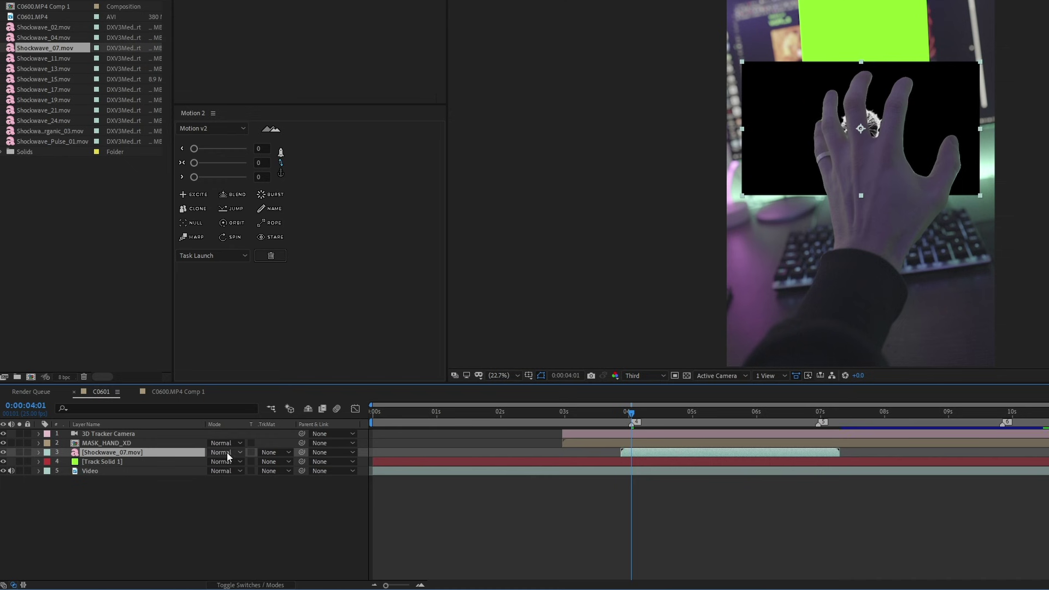
left_click(228, 456)
left_click(232, 86)
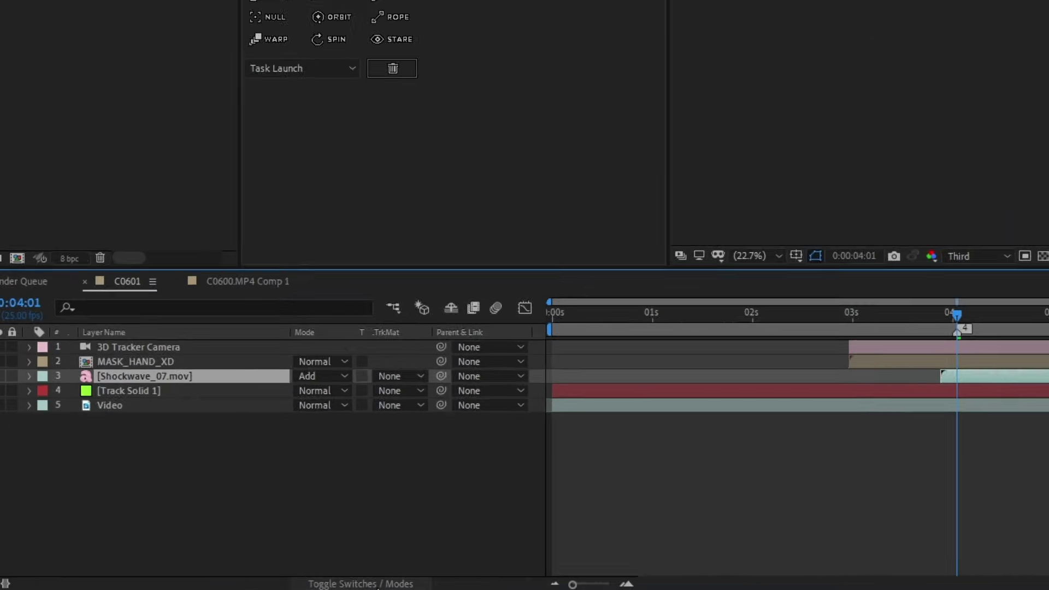
Step: Make the Shockwave_07 layer 3D and parent it to Track Solid 1 so that it takes the solid's position
left_click(257, 585)
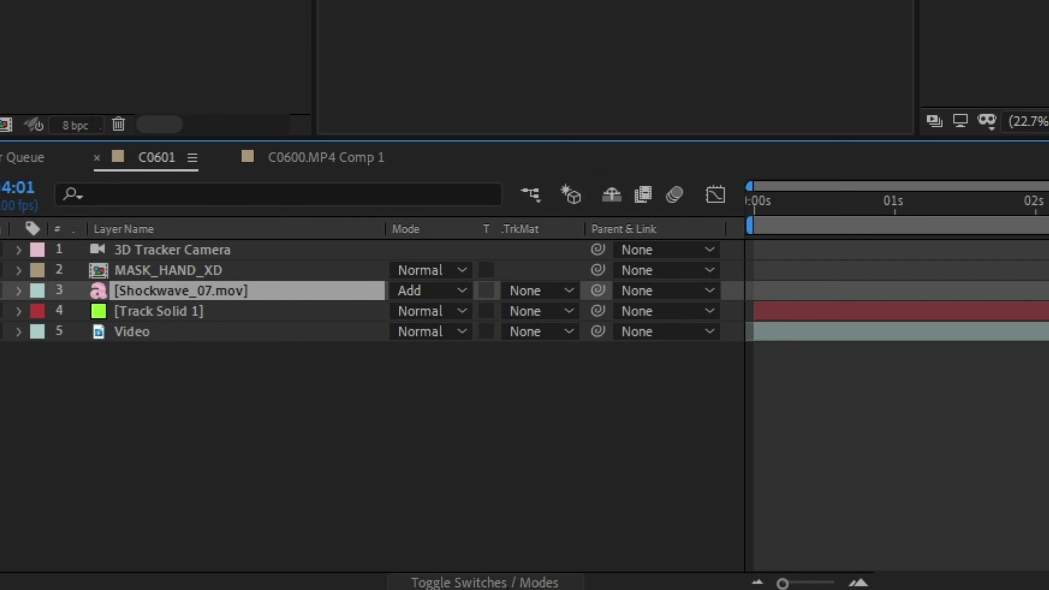
left_click(508, 583)
left_click(517, 288)
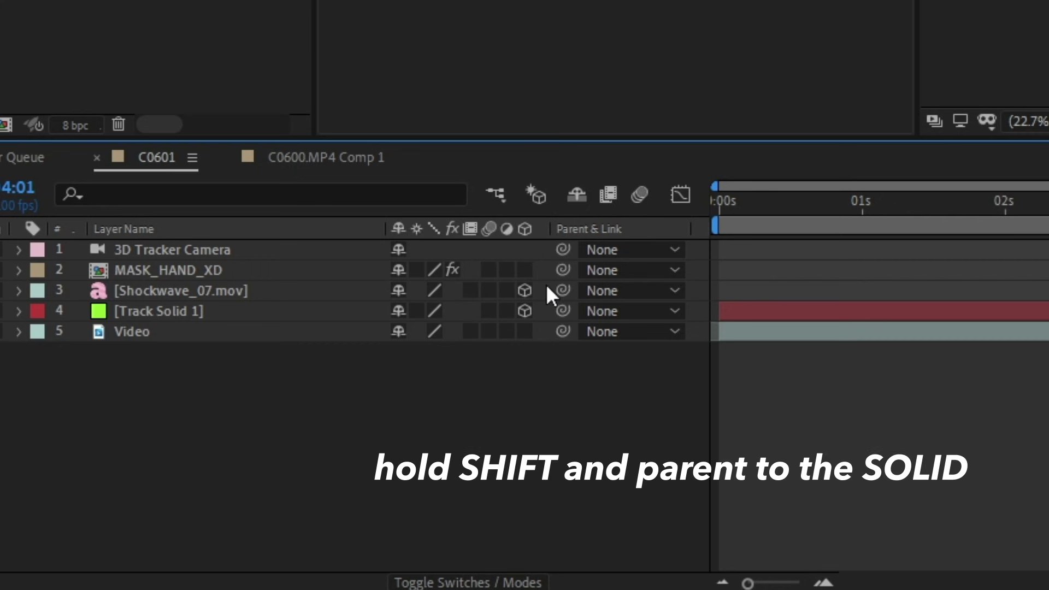
left_click_drag(564, 288, 296, 310)
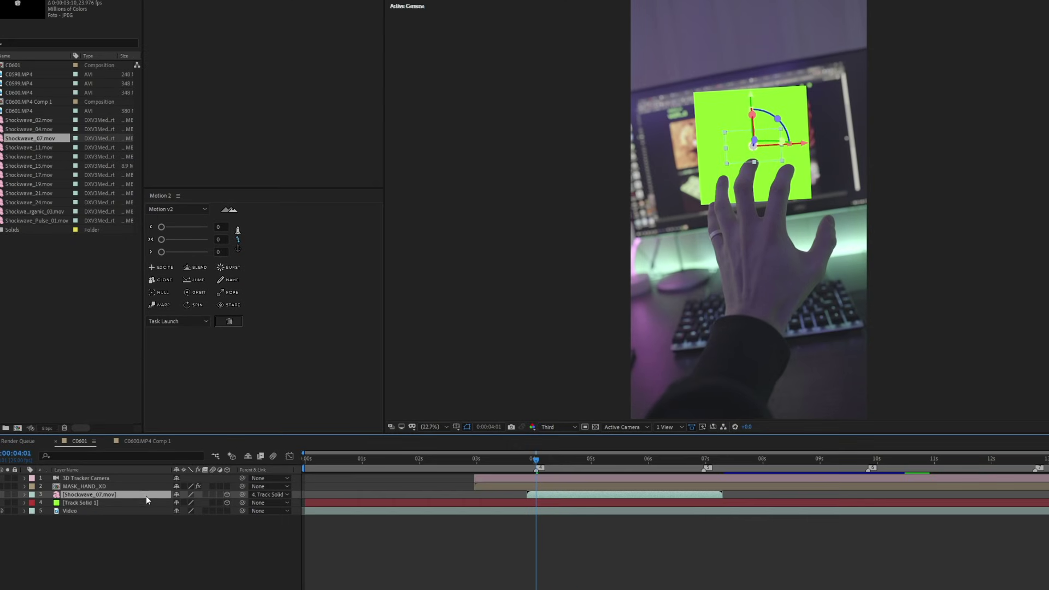
Step: Scale the Shockwave_07 layer up to 1258% so the burst spreads well beyond the monitor, and preview it
key("s")
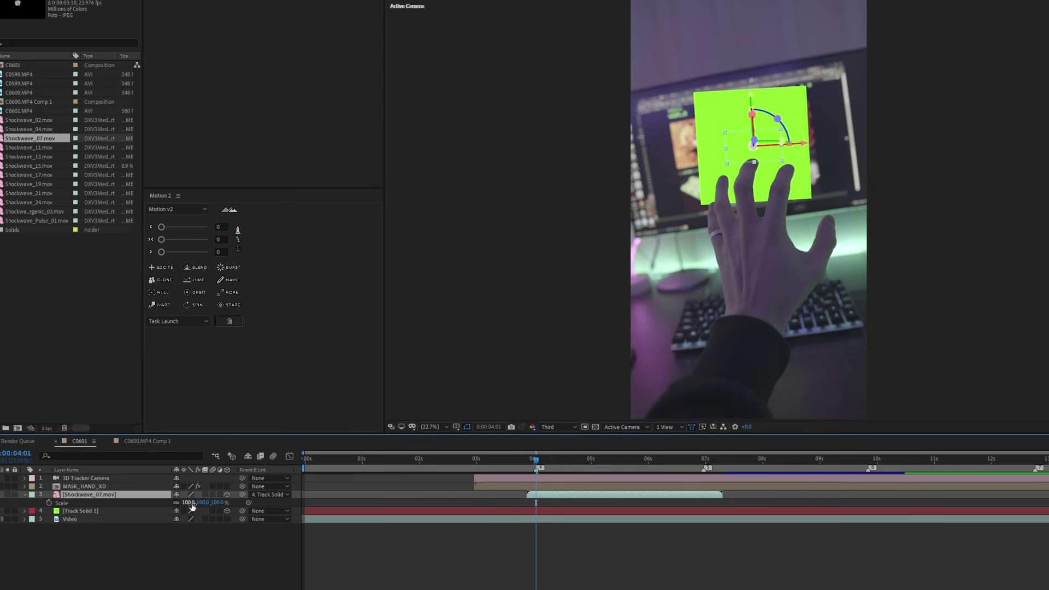
key("space")
left_click(527, 460)
key("space")
left_click(538, 460)
left_click_drag(767, 384, 764, 334)
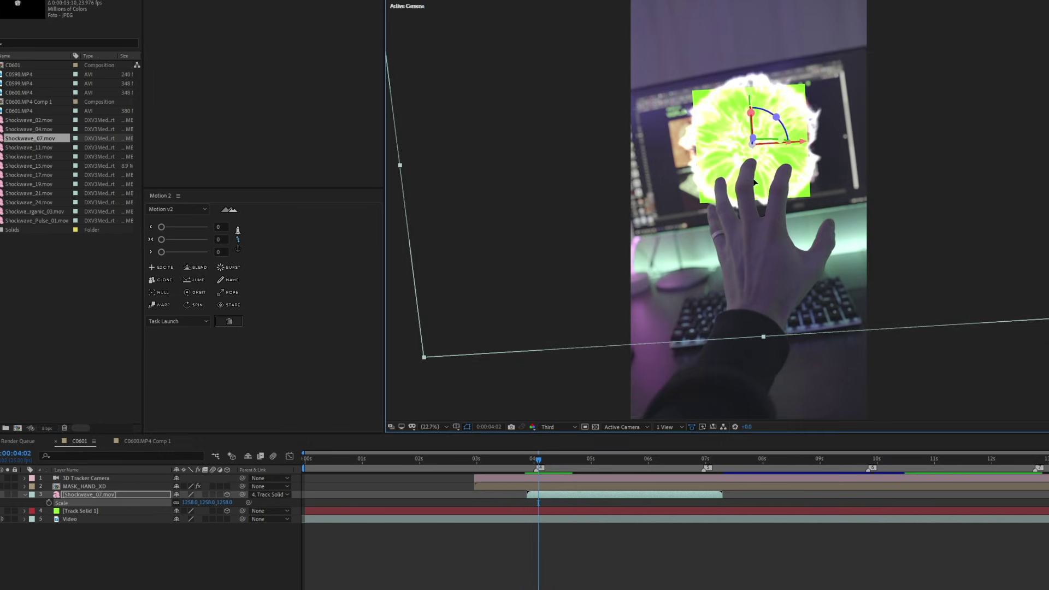
key("space")
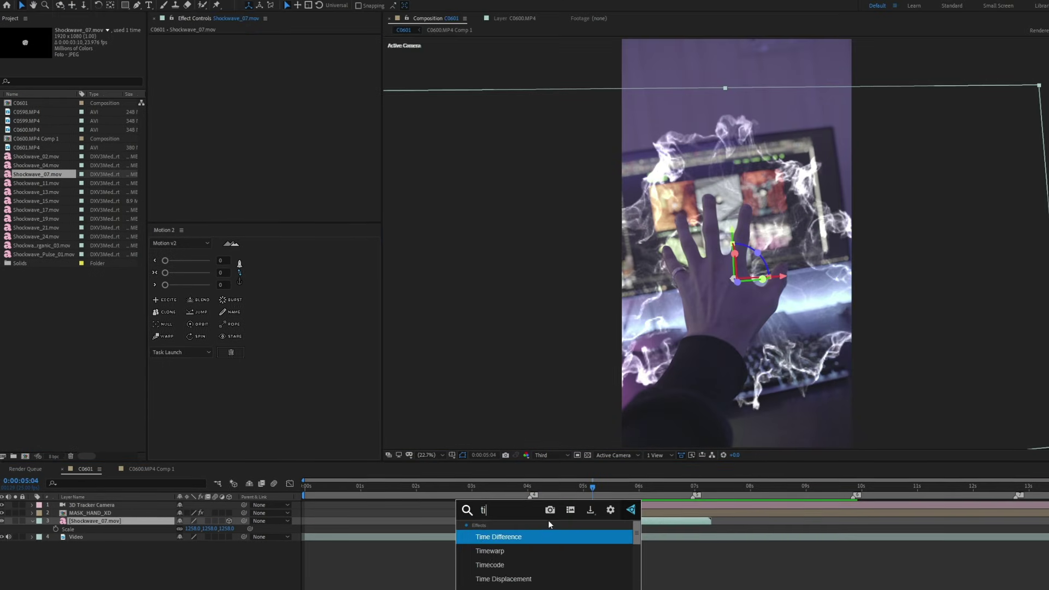
Step: Apply the Tint effect to the Shockwave_07 layer and map white to magenta
key("Escape")
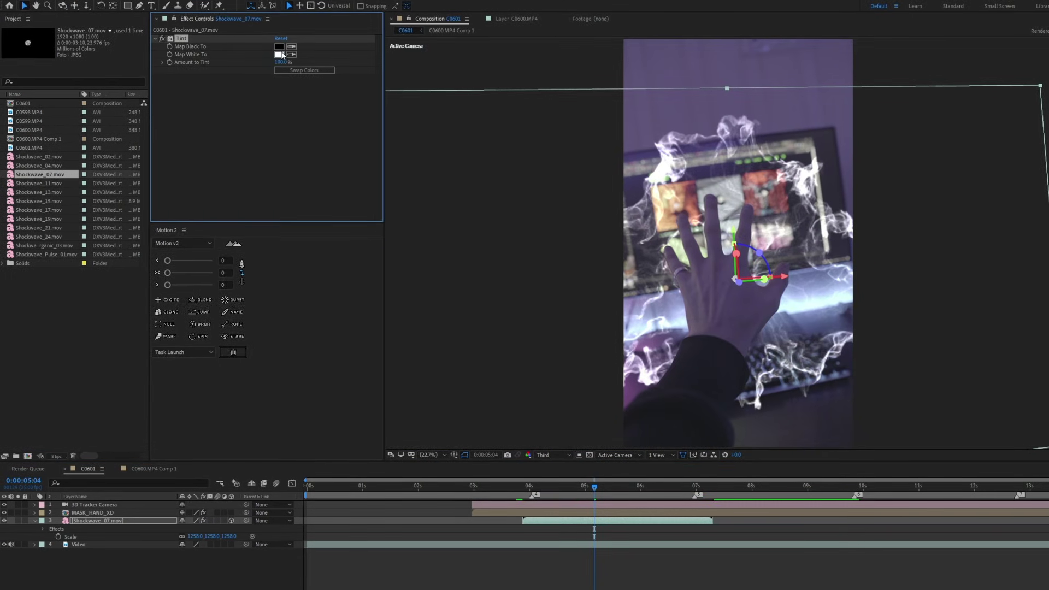
left_click(278, 55)
left_click(349, 315)
left_click(402, 296)
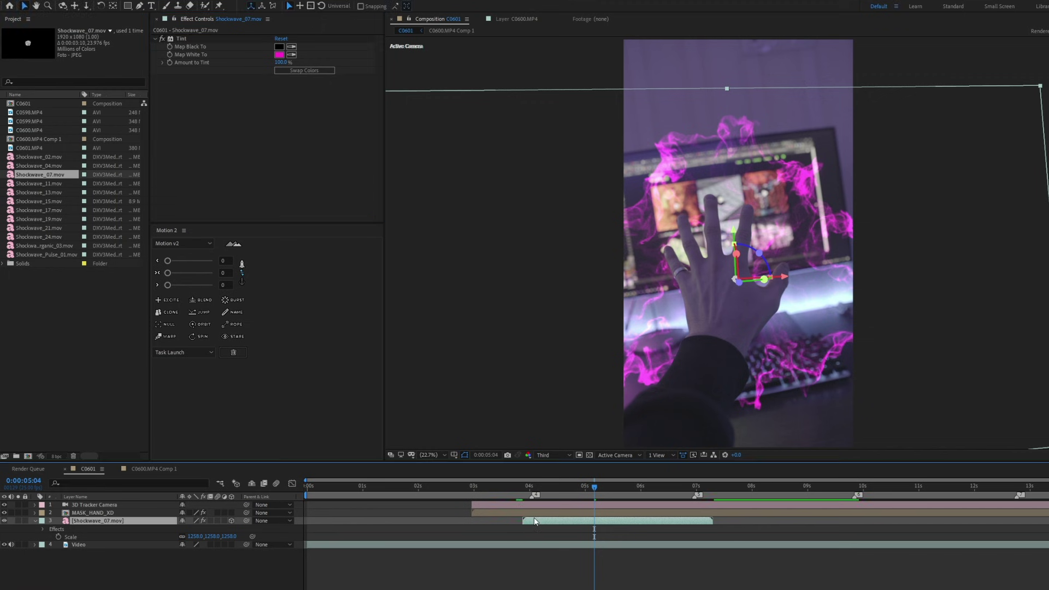
Step: Duplicate the Shockwave_07 layer, replace the copy's source with Shockwave_15.mov and shift it in time against the original
key("ctrl+d")
left_click(64, 202)
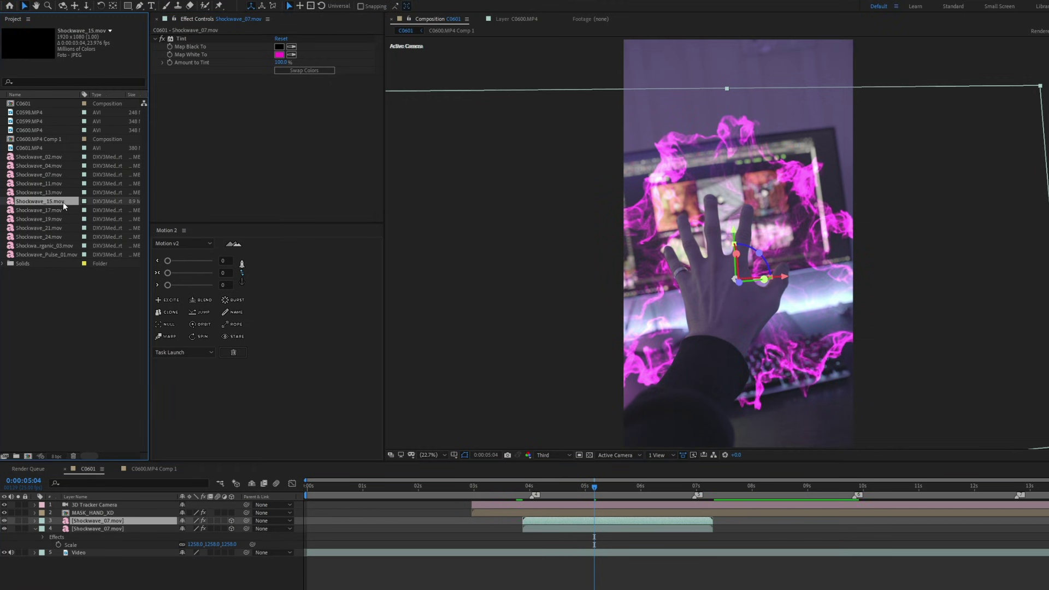
left_click_drag(49, 199, 117, 521)
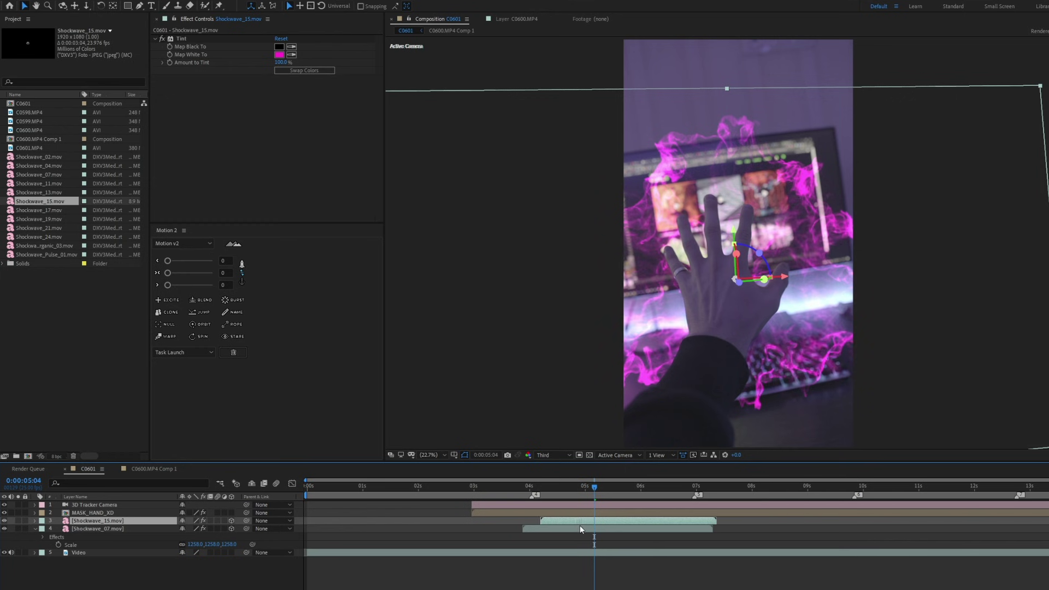
left_click_drag(580, 528, 593, 526)
Step: Set the Shockwave_15 layer's Tint white mapping to light blue 27B5FF
left_click(279, 55)
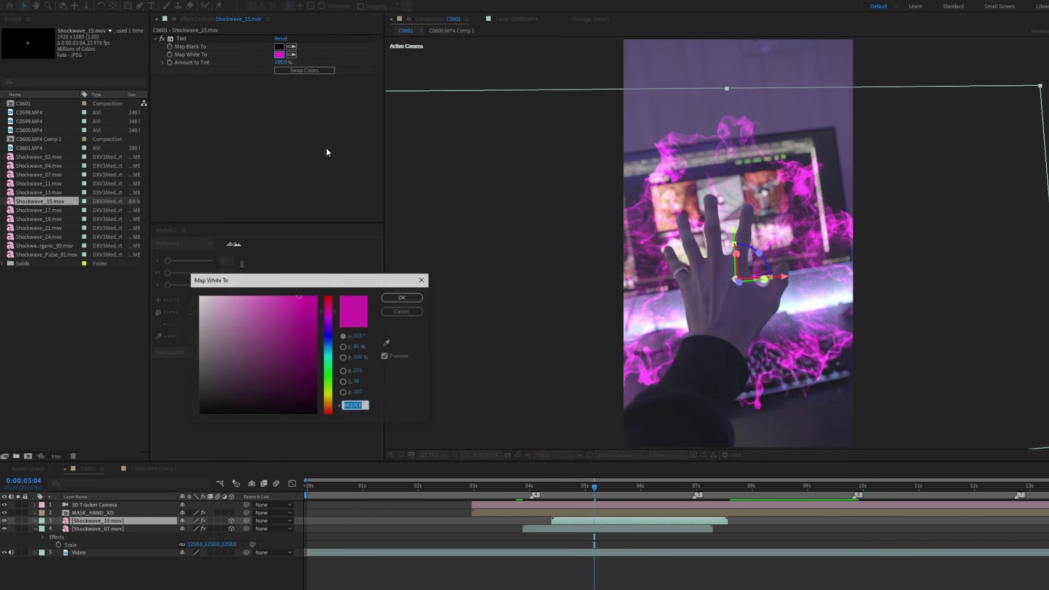
left_click(330, 331)
left_click_drag(335, 343, 336, 352)
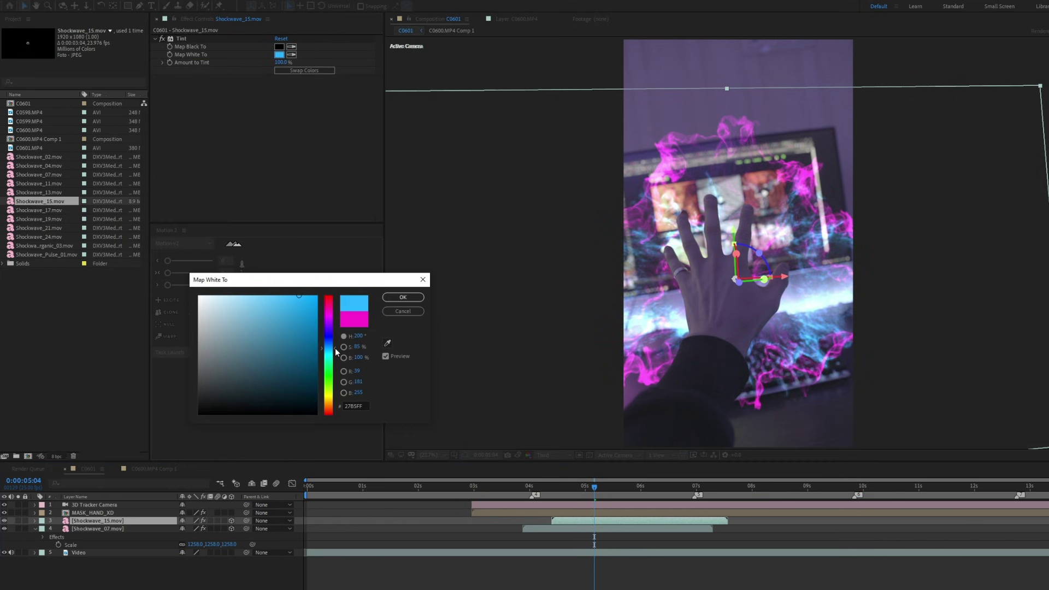
key("Return")
Step: Move the Shockwave_15 layer to start just after four seconds, slightly behind Shockwave_07, and preview the combined burst
left_click_drag(573, 486, 538, 520)
key("space")
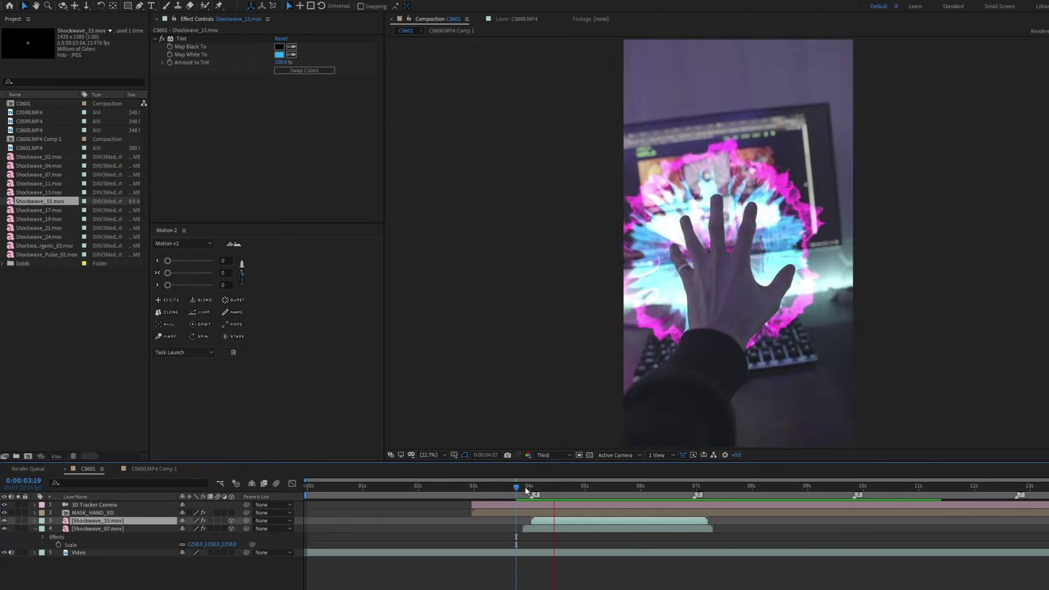
left_click(552, 487)
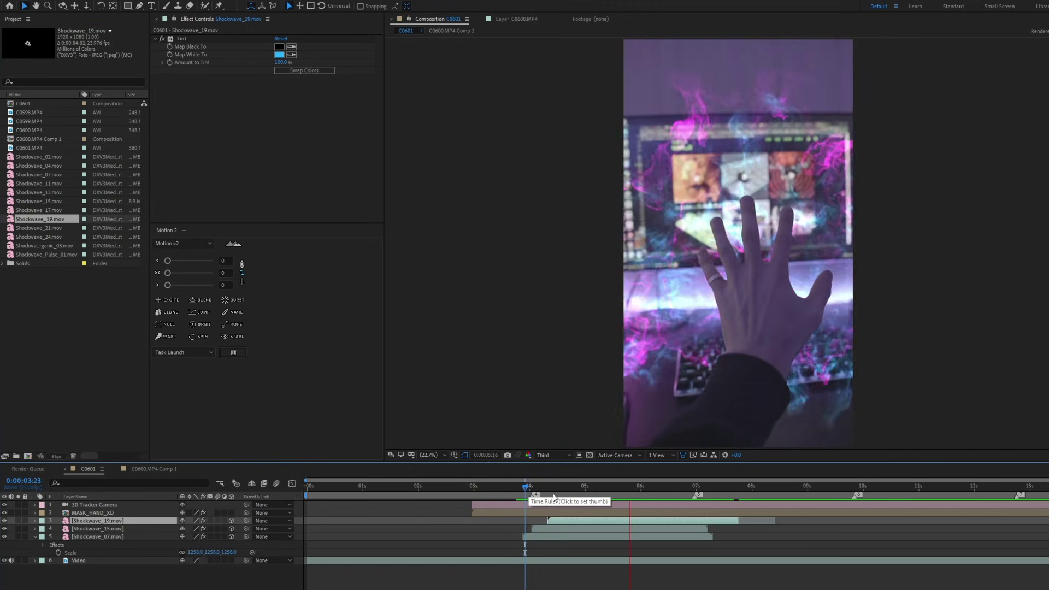
Step: Tint the Shockwave_19 layer red and repeat the shockwave layers at marker 5 with different clips and tints
left_click(280, 55)
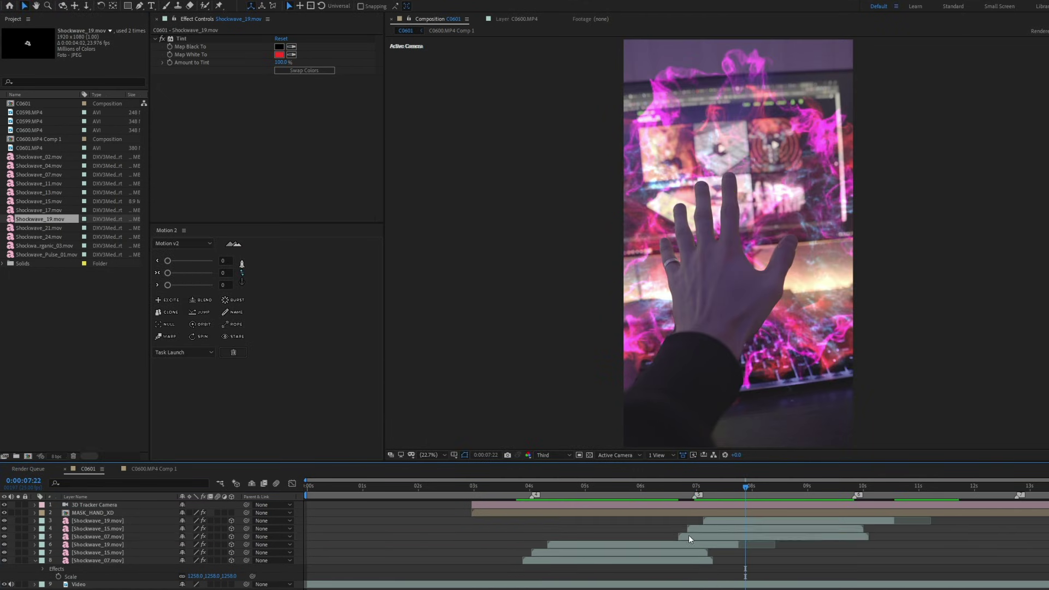
left_click(689, 535)
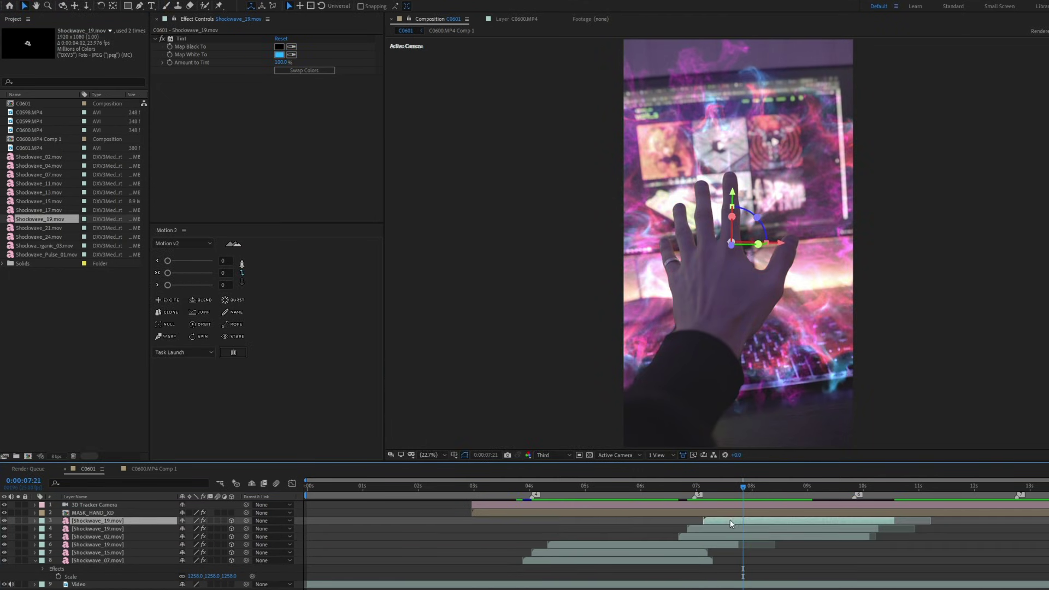
left_click(676, 487)
left_click_drag(676, 489, 686, 495)
left_click(715, 520)
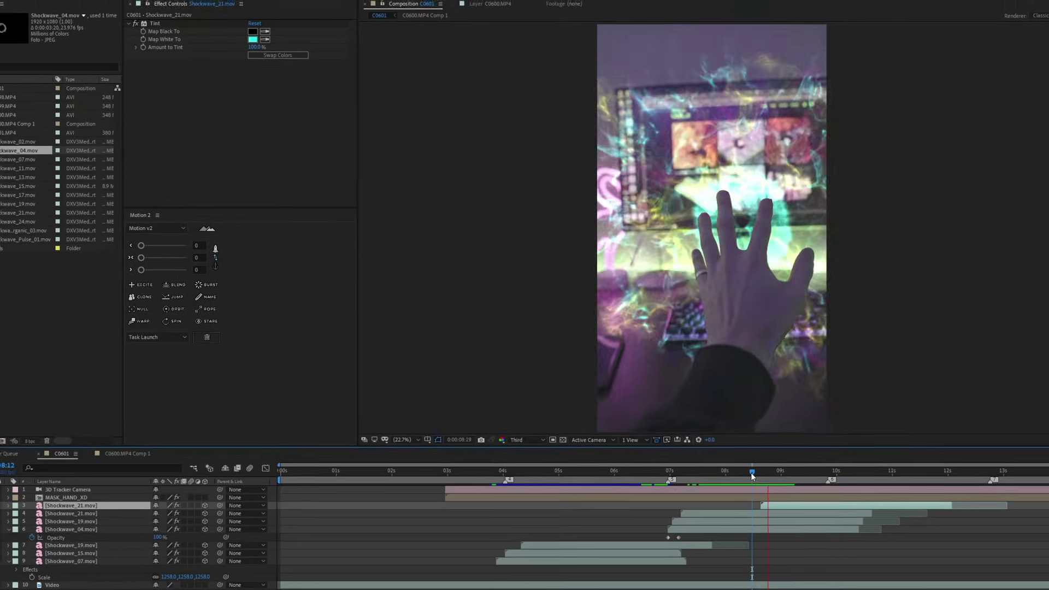
Step: Repeat the staggered shockwave layers at marker 6 and at the marker near thirteen seconds, and preview the last burst
left_click_drag(750, 471, 770, 483)
key("6")
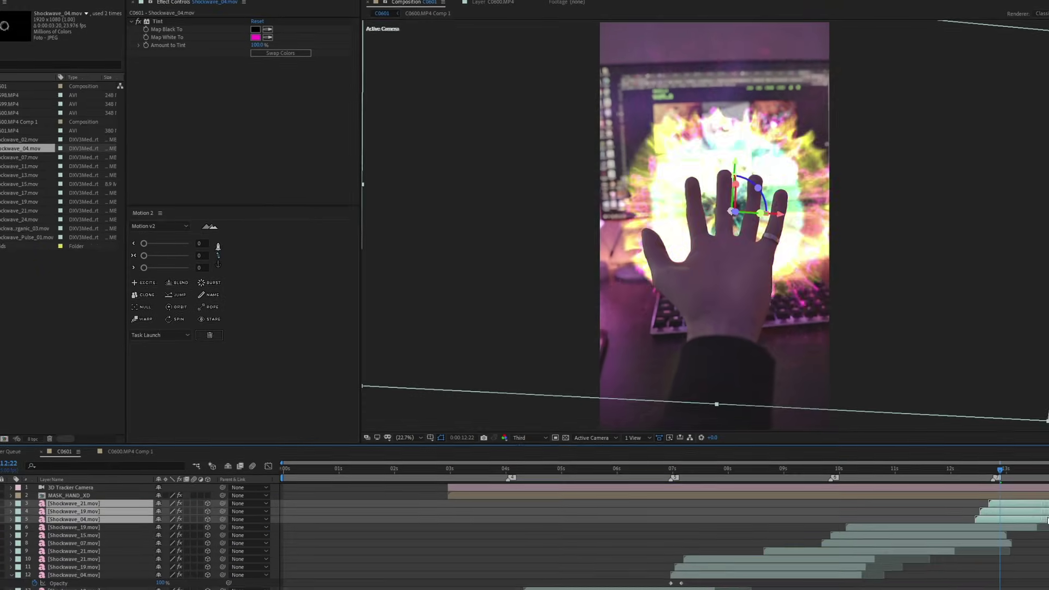
left_click_drag(1000, 470, 969, 471)
key("space")
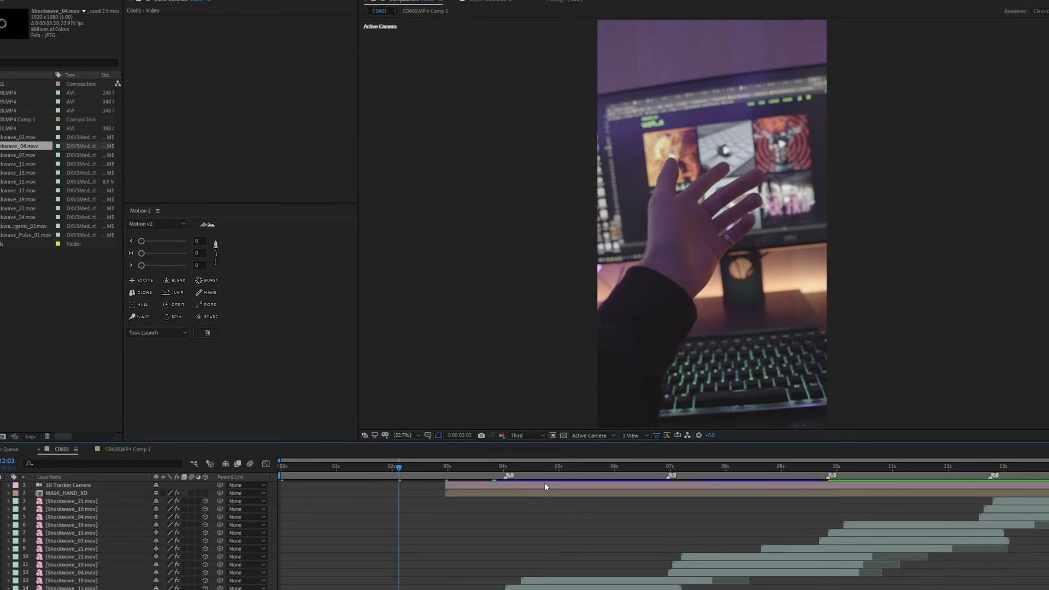
Step: Add an adjustment layer on top with a Curves effect, shape a contrast S-curve and preview the result
key("ctrl+alt+y")
key("ctrl+space")
type("cur")
key("Return")
left_click_drag(228, 88, 230, 96)
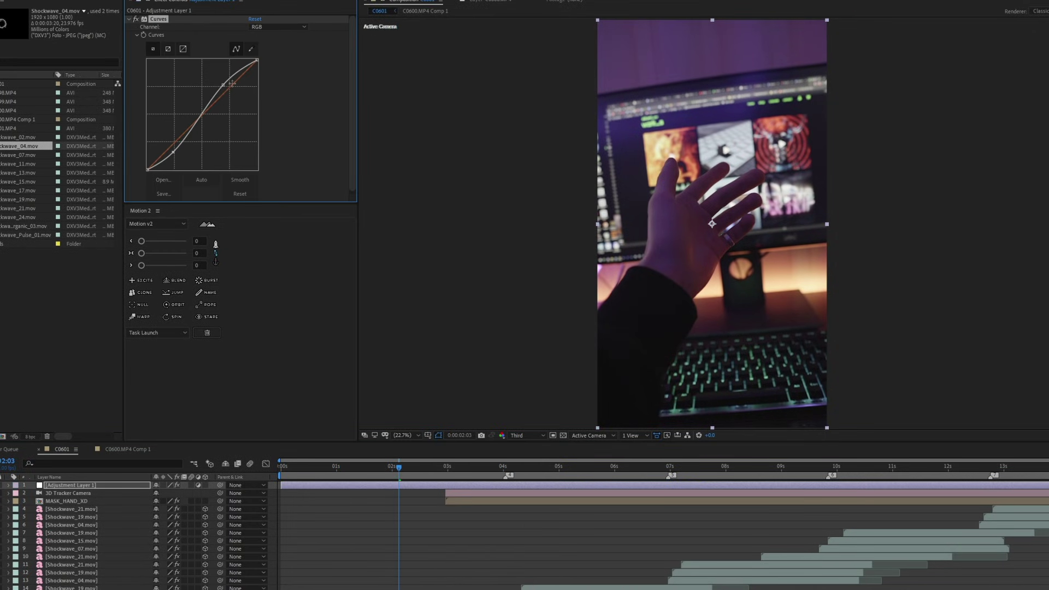
key("space")
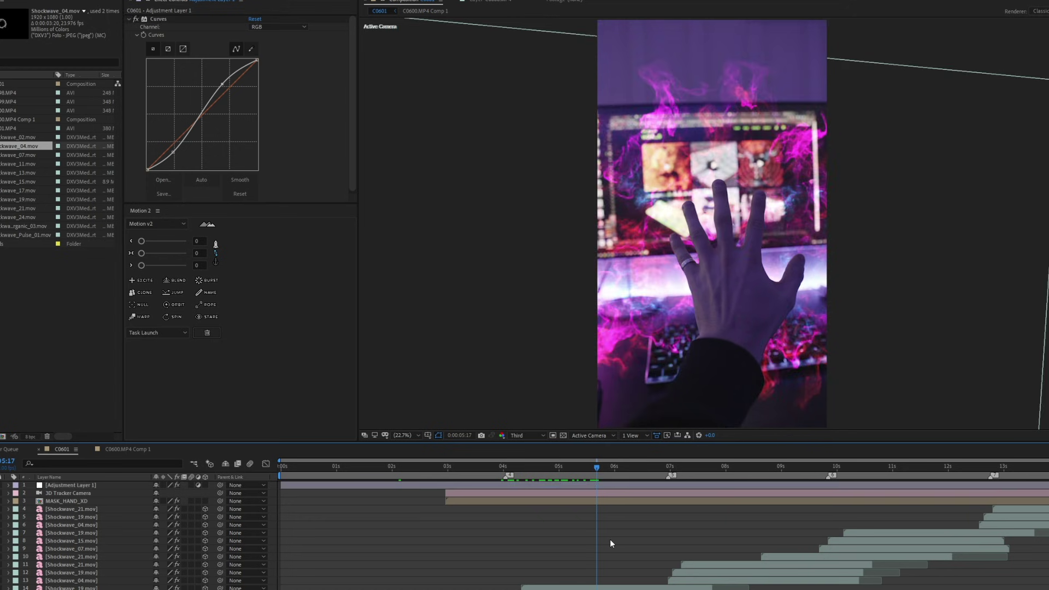
Step: Add a second adjustment layer with the Deep Glow effect and set its input threshold to 95%
key("ctrl+alt+y")
key("ctrl+space")
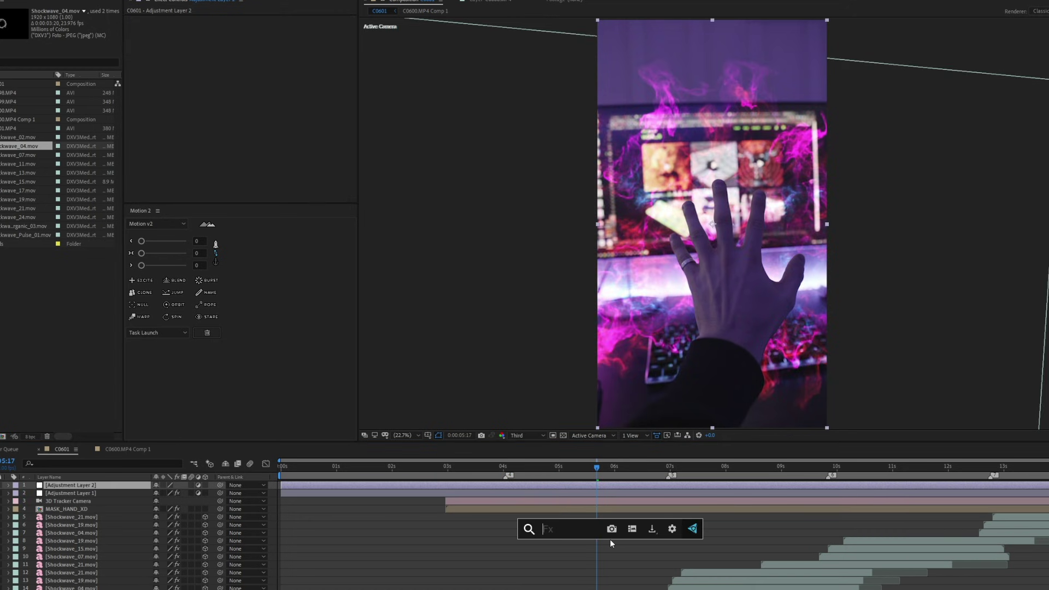
type("dee")
key("Return")
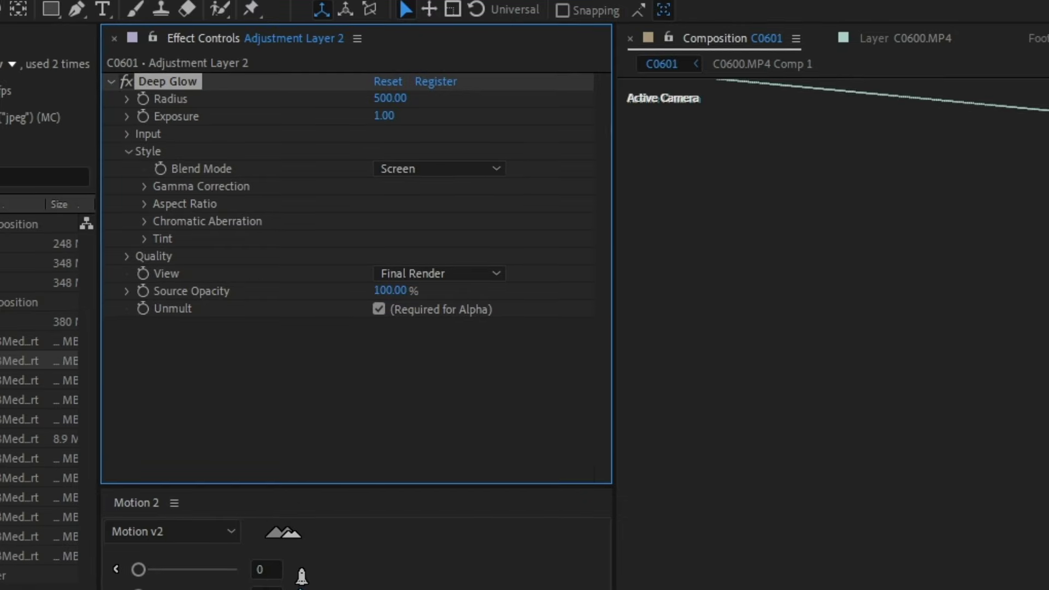
left_click(137, 43)
left_click(257, 51)
type("95")
left_click(446, 131)
Step: Lower the opacity of the Deep Glow adjustment layer and preview the glowing shockwaves from just before marker 4
key("t")
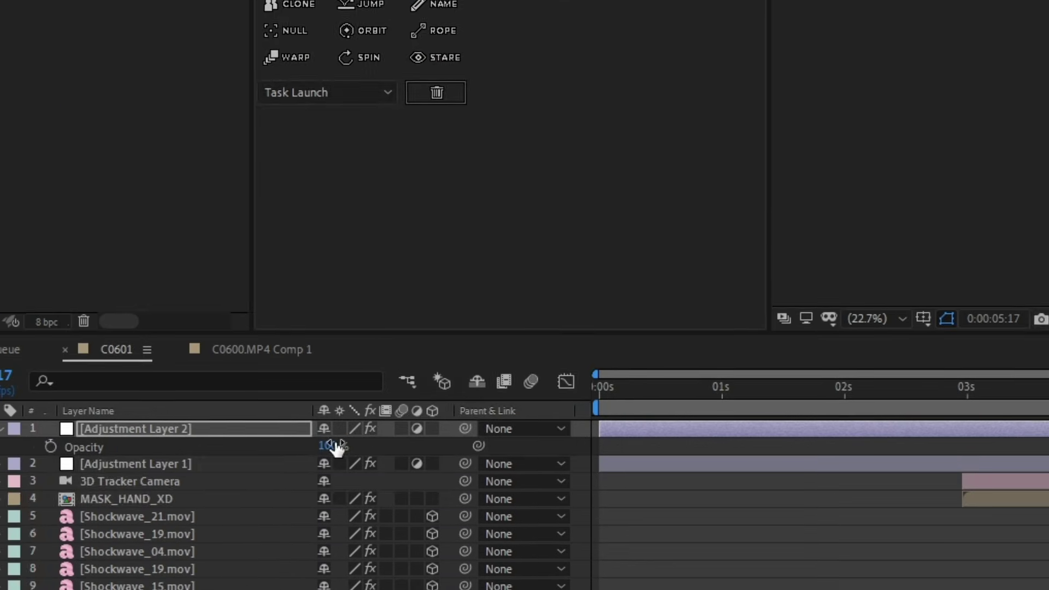
left_click(365, 346)
type("40")
left_click(409, 349)
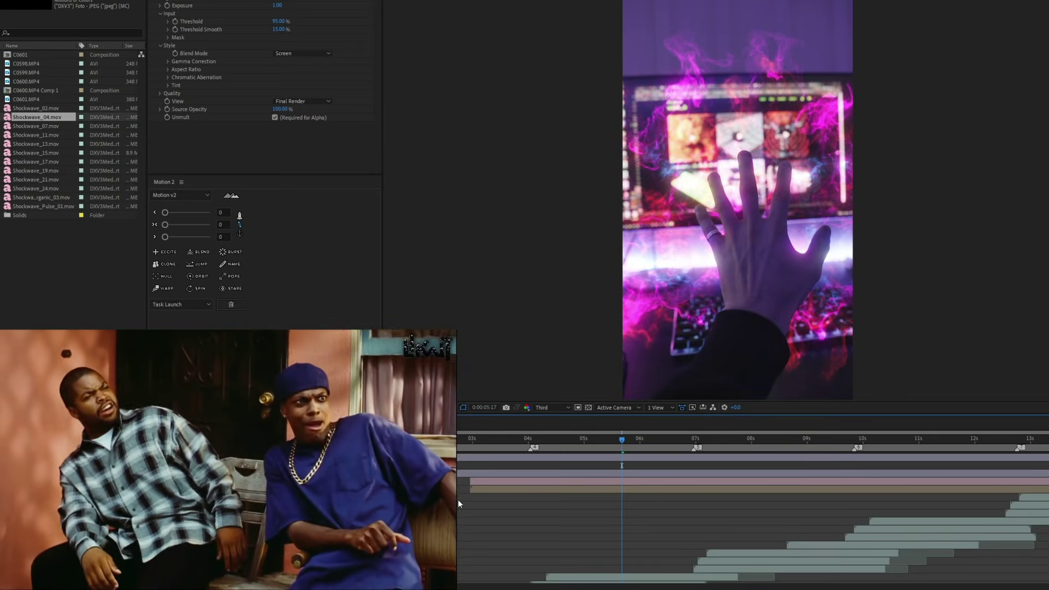
key("space")
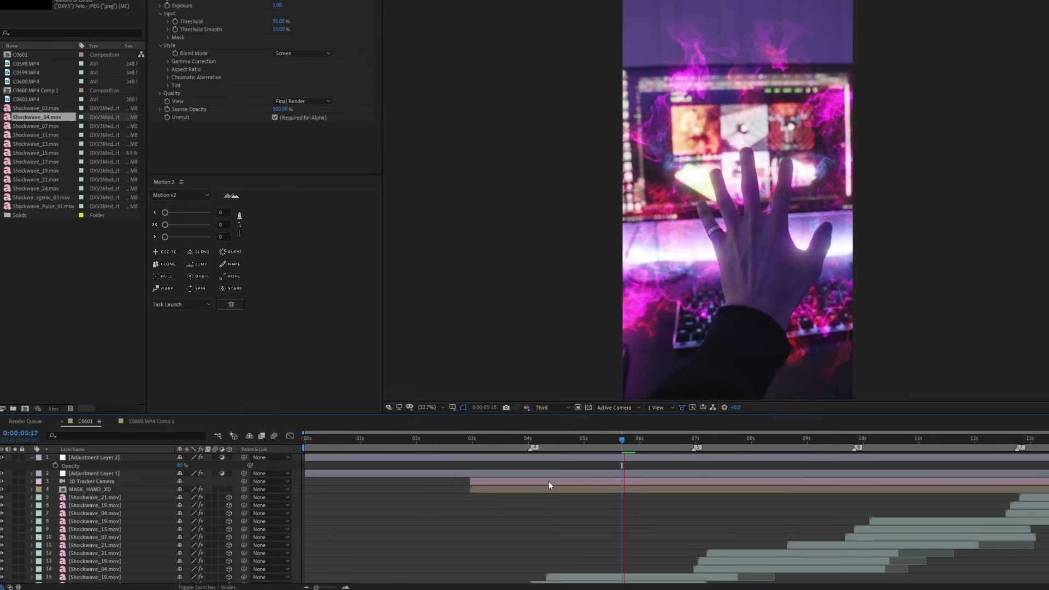
left_click(516, 439)
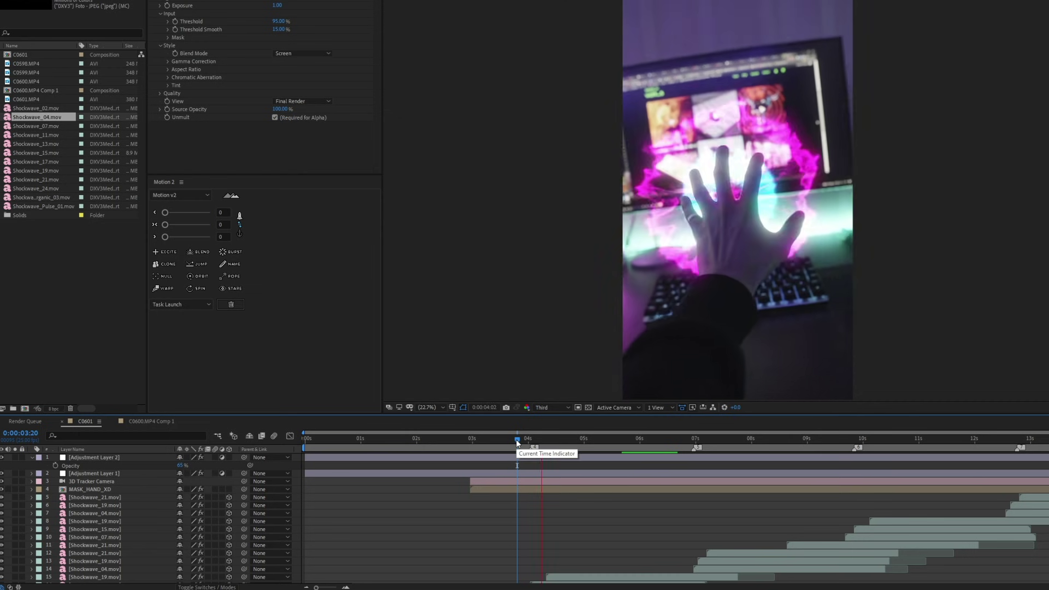
key("space")
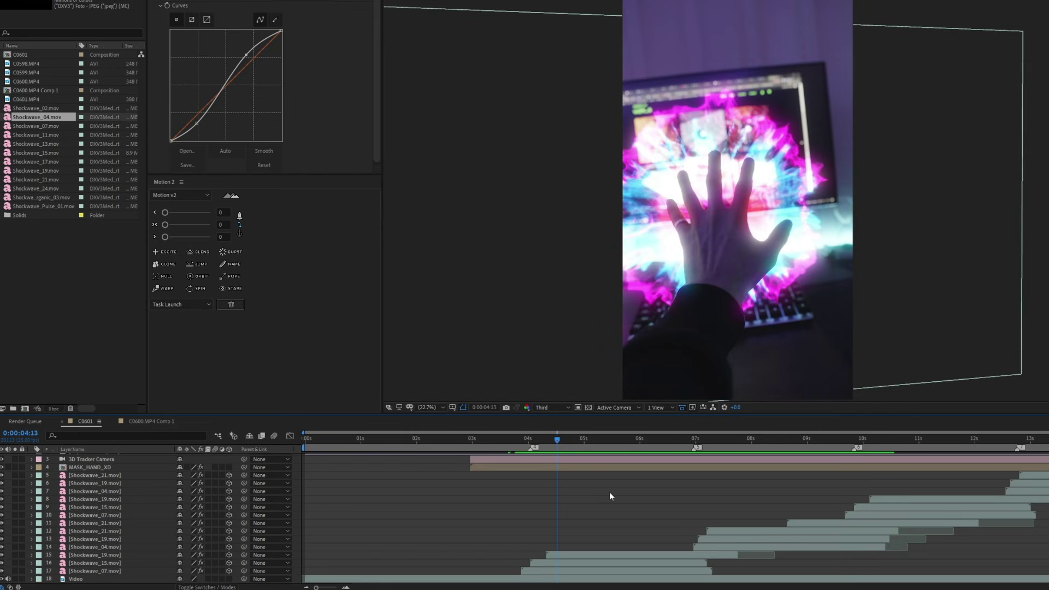
Step: Create a white composition-size solid of 2160 x 3840 px and apply the Fractal Noise effect to it
key("ctrl+y")
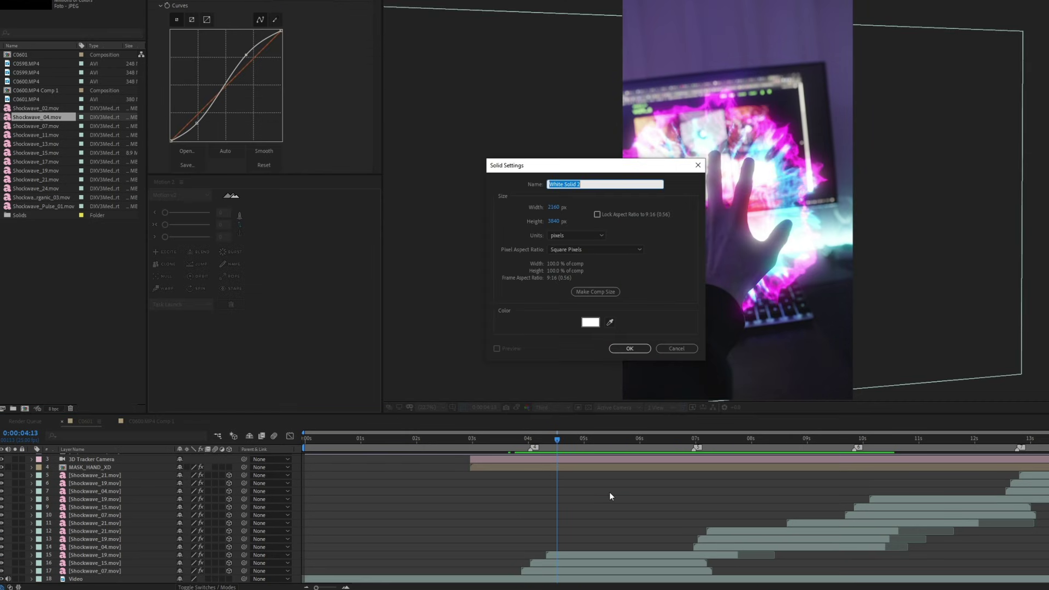
key("Return")
key("ctrl+space")
type("fract")
key("Return")
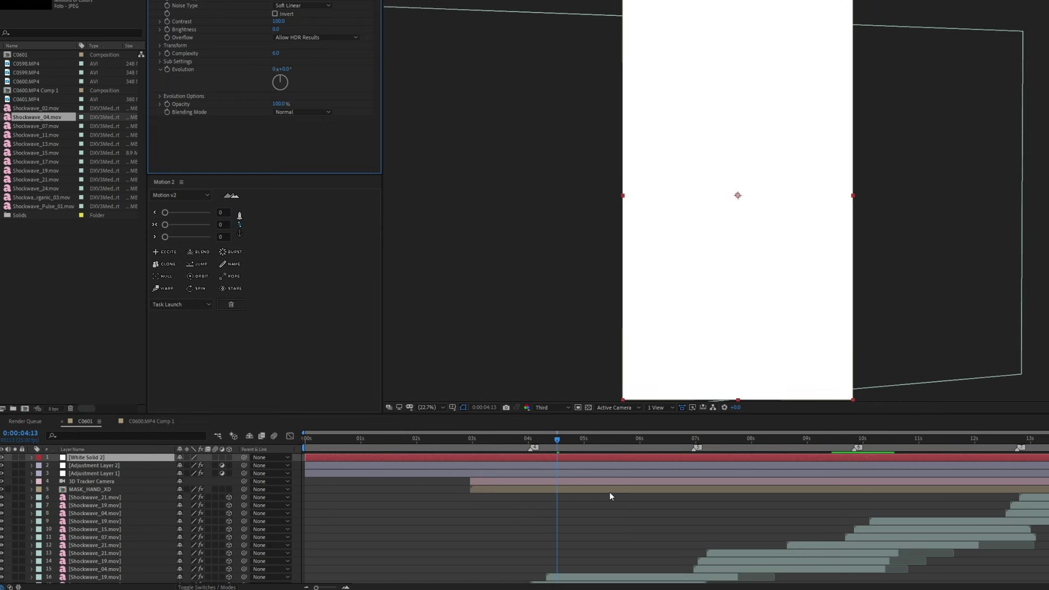
Step: Save the project under the file name HAND_space
key("ctrl+s")
type("HAN")
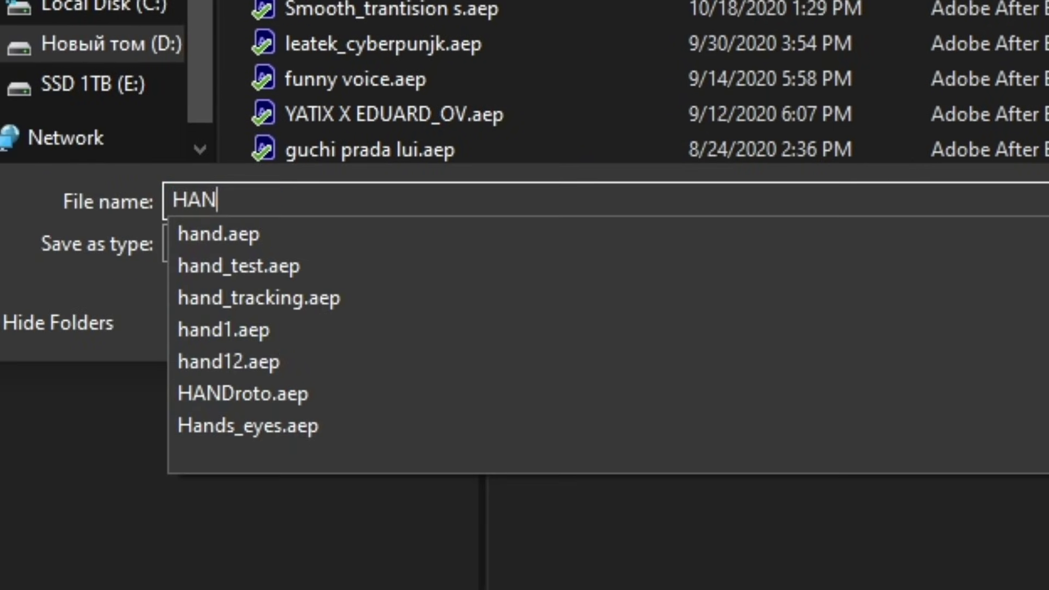
type("D_space")
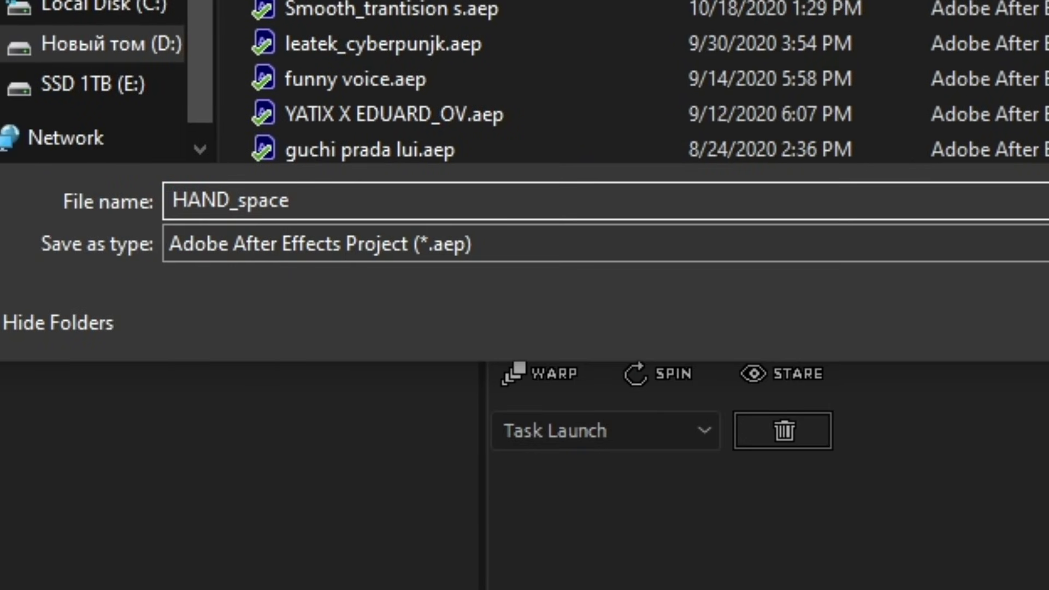
key("Return")
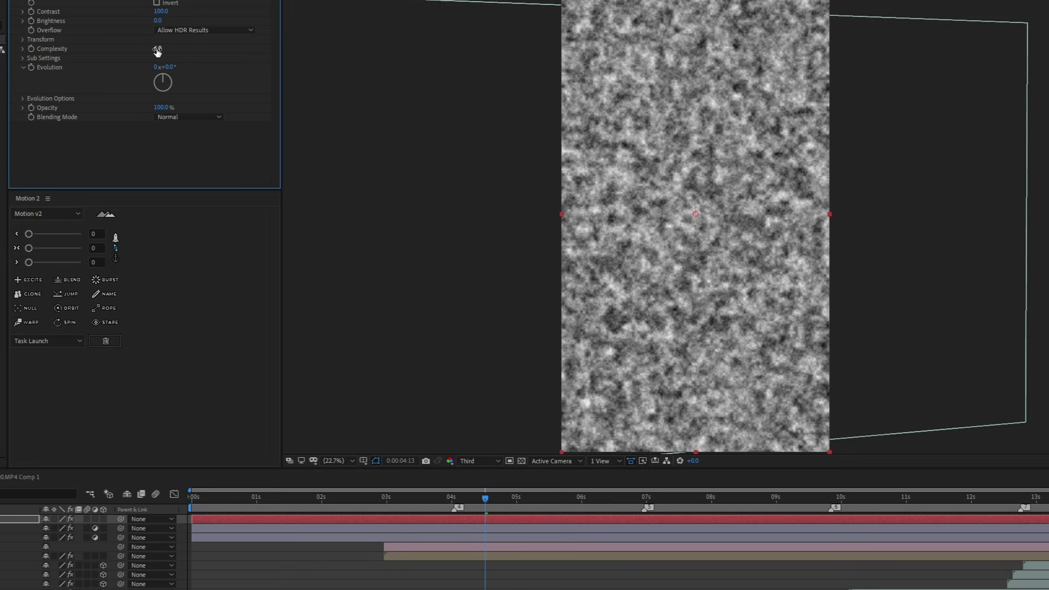
Step: Set the Fractal Noise complexity to 4, contrast to 168, brightness to -33 and scale to 782
type("4")
key("Return")
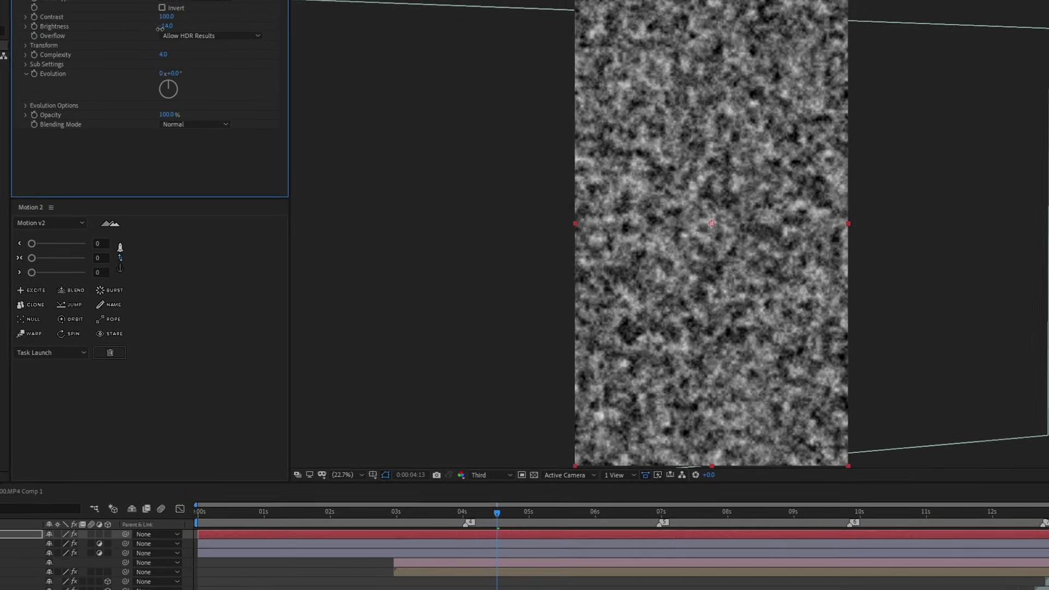
left_click_drag(232, 86, 285, 89)
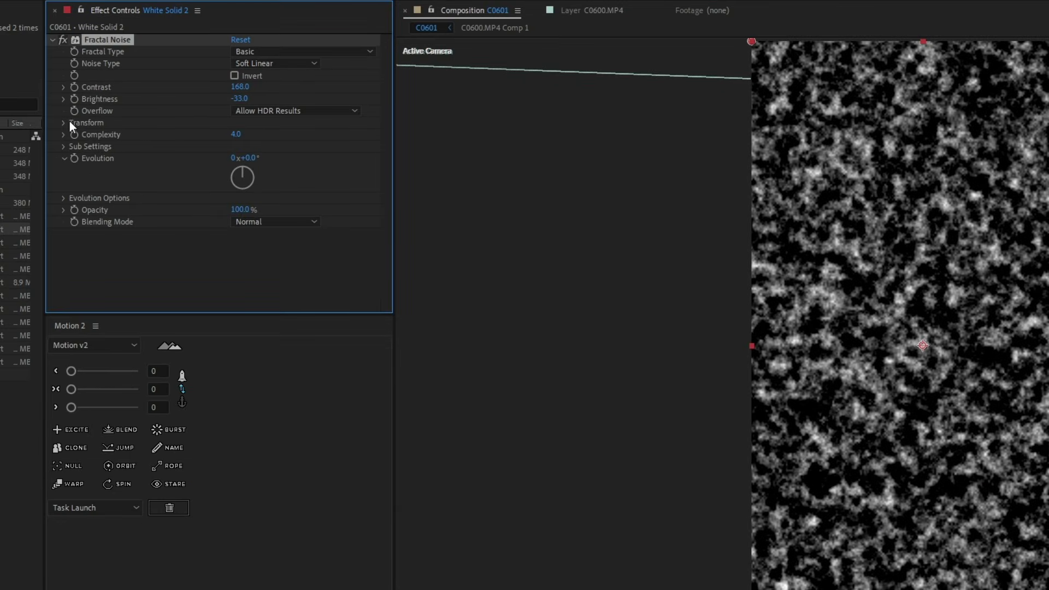
left_click(64, 123)
left_click(75, 158)
left_click_drag(239, 157, 708, 159)
Step: Add a Fast Box Blur to the noise solid with a blur radius of 96 and repeated edge pixels
key("ctrl+space")
type("fast")
key("Return")
left_click_drag(236, 270, 301, 267)
left_click(233, 306)
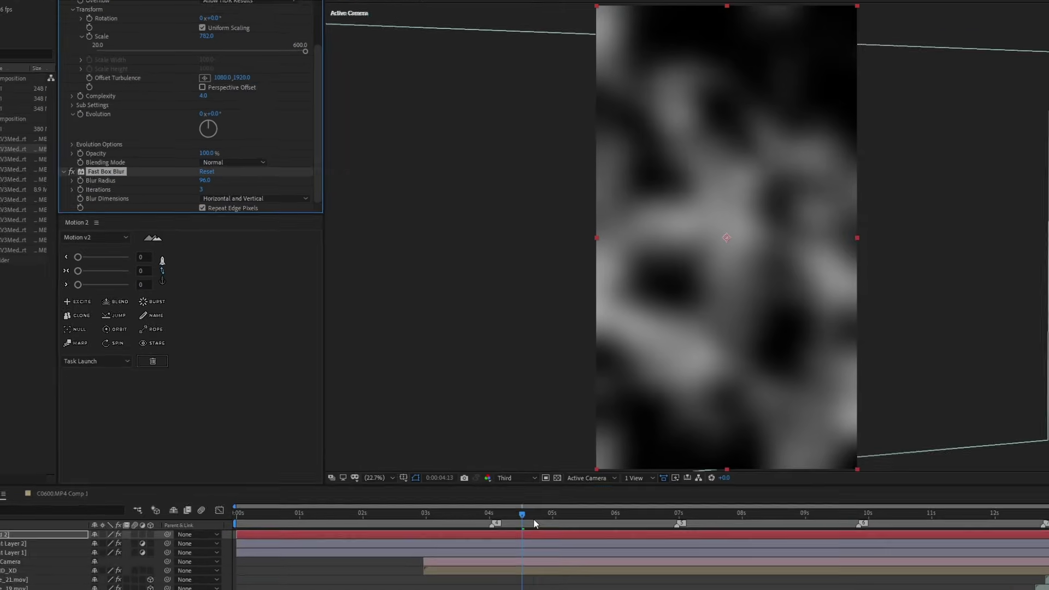
Step: Pre-compose the fractal noise solid as a composition named MAP, moving all attributes into it
left_click_drag(509, 459, 588, 465)
key("ctrl+shift+c")
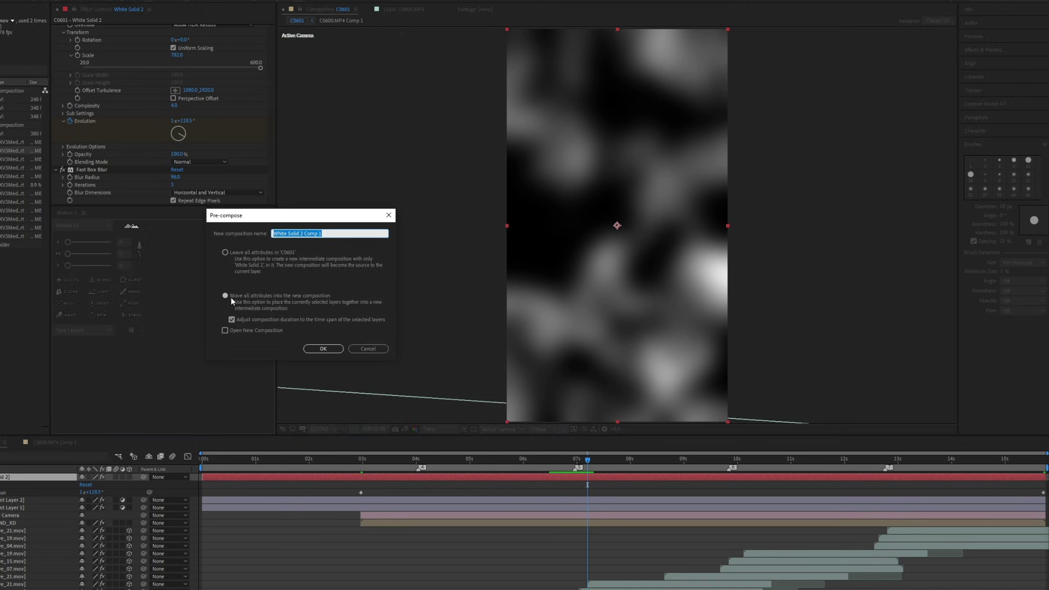
type("Displa")
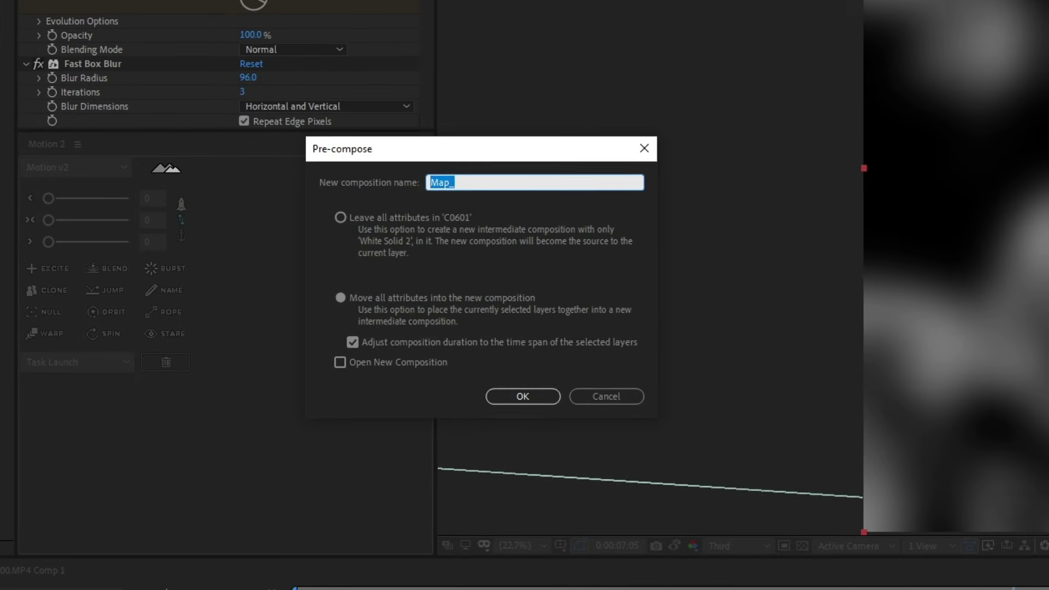
type("ce")
key("BackSpace")
key("BackSpace")
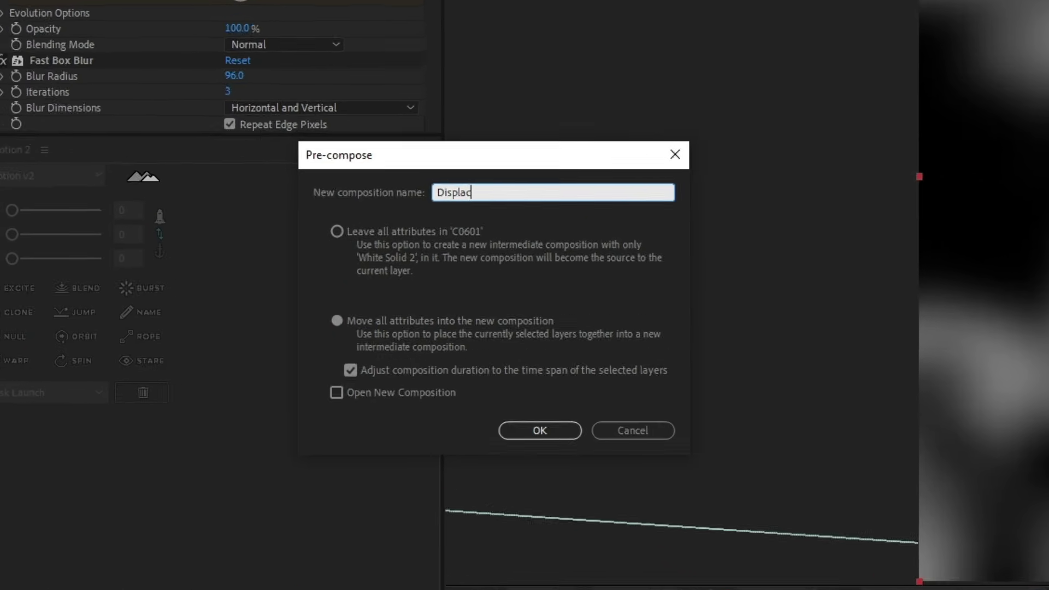
Step: Hide the MAP layer in the C0601 composition
right_click(395, 329)
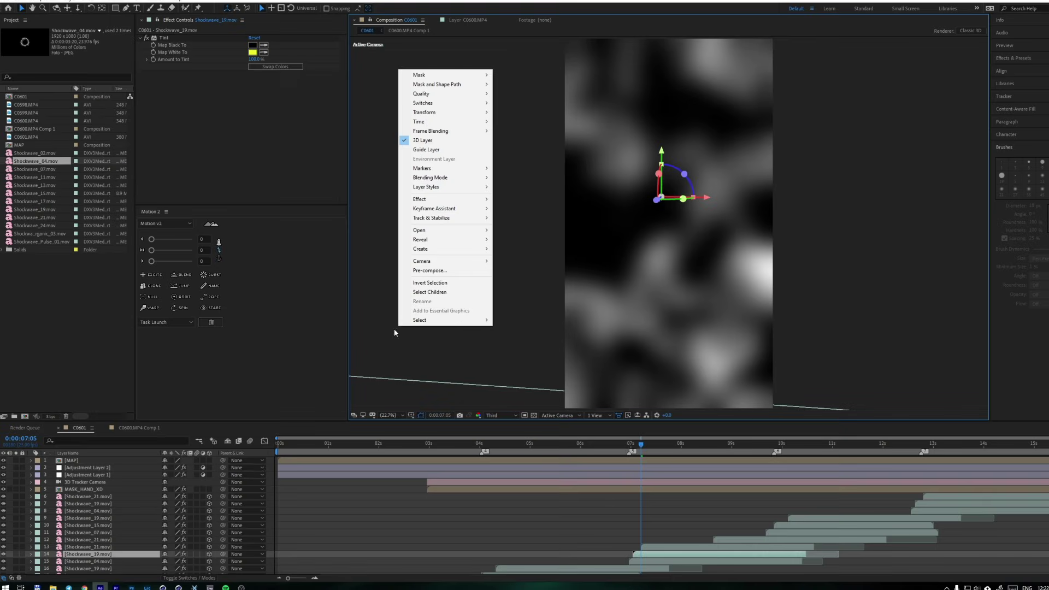
left_click(215, 493)
left_click(3, 461)
Step: Add an adjustment layer directly above the Video layer and apply Chromatic Displacement to it
scroll(457, 556, "down", 1)
left_click(459, 570)
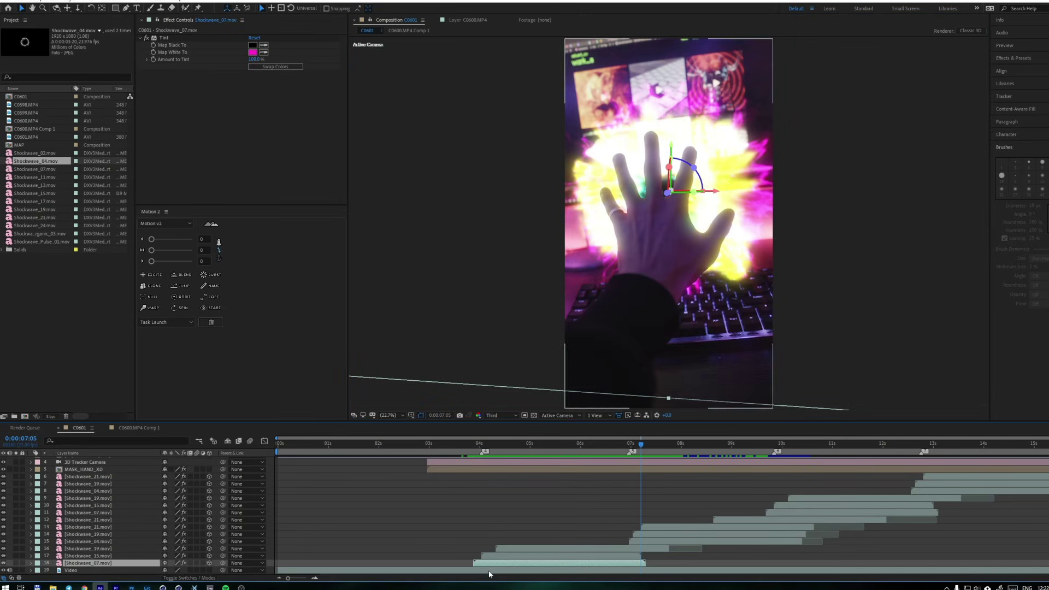
scroll(532, 545, "down", 1)
key("ctrl+space")
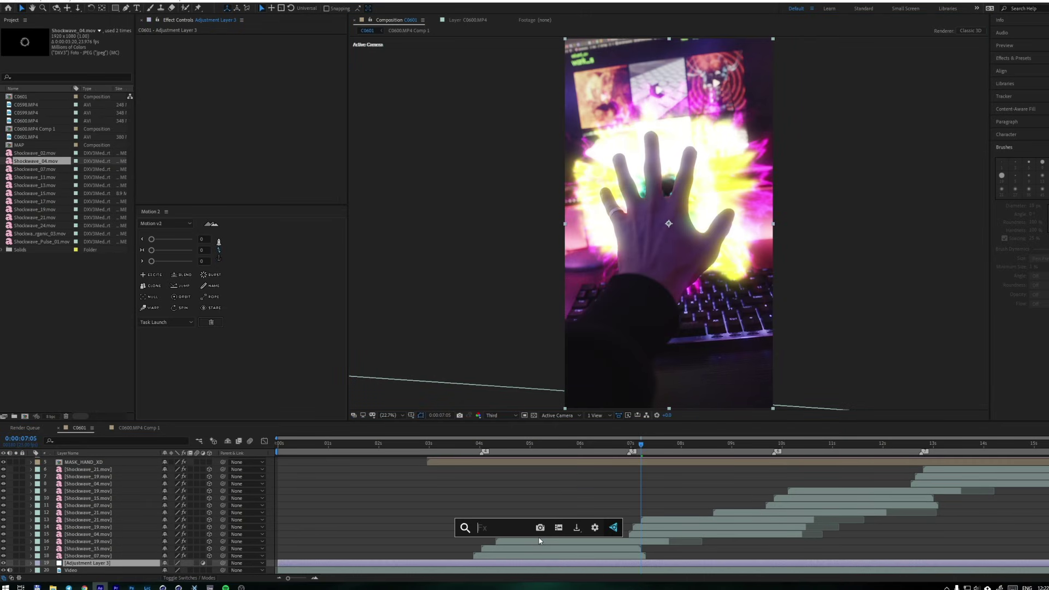
type("chrom")
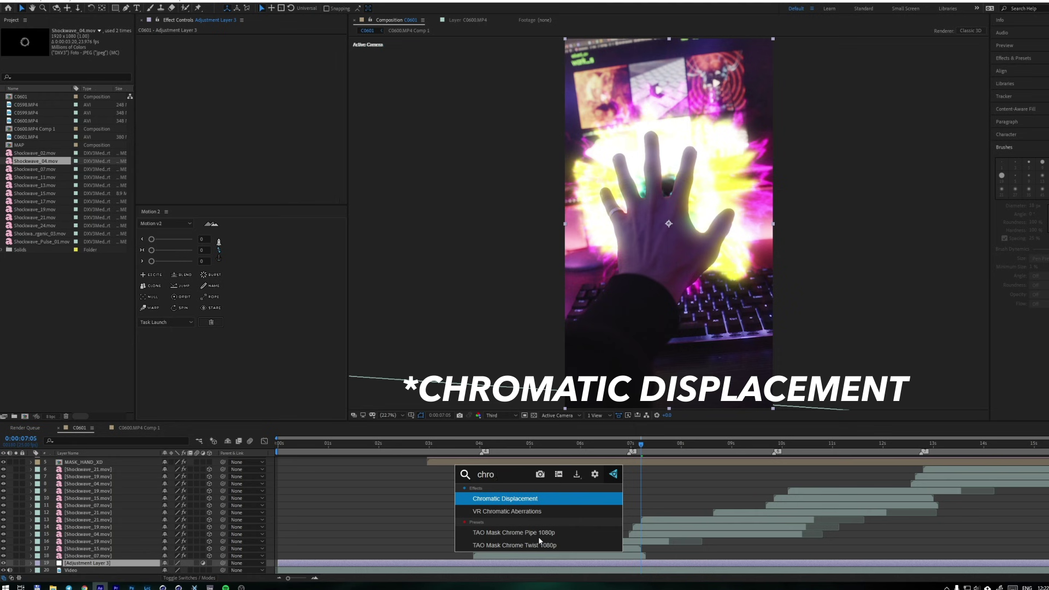
key("Return")
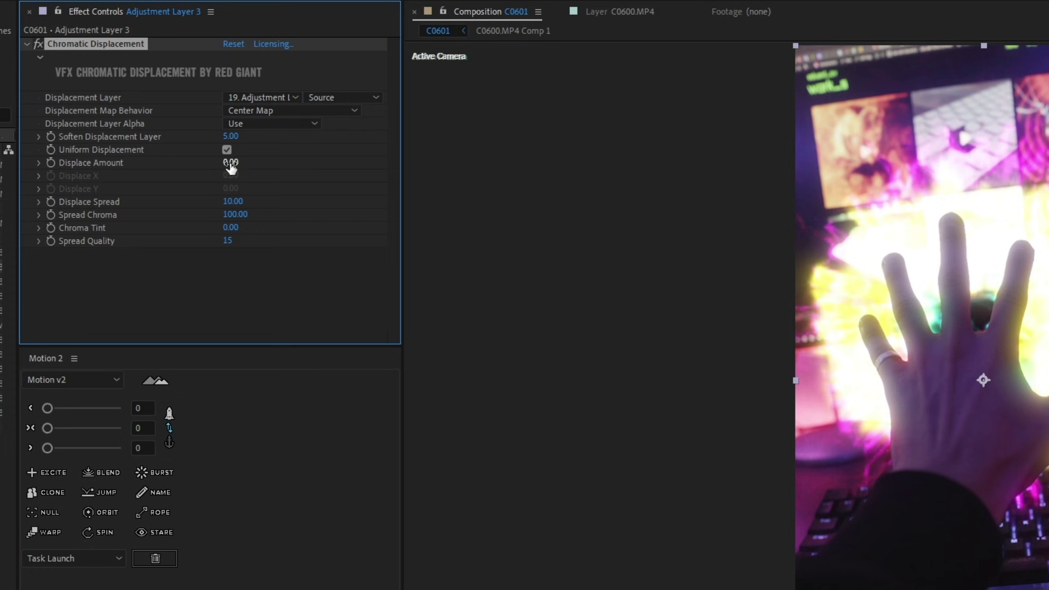
Step: Use MAP as the displacement layer, set the displace amount to 98 and soften the displacement layer to 15
left_click_drag(230, 163, 281, 164)
left_click(254, 99)
left_click(272, 138)
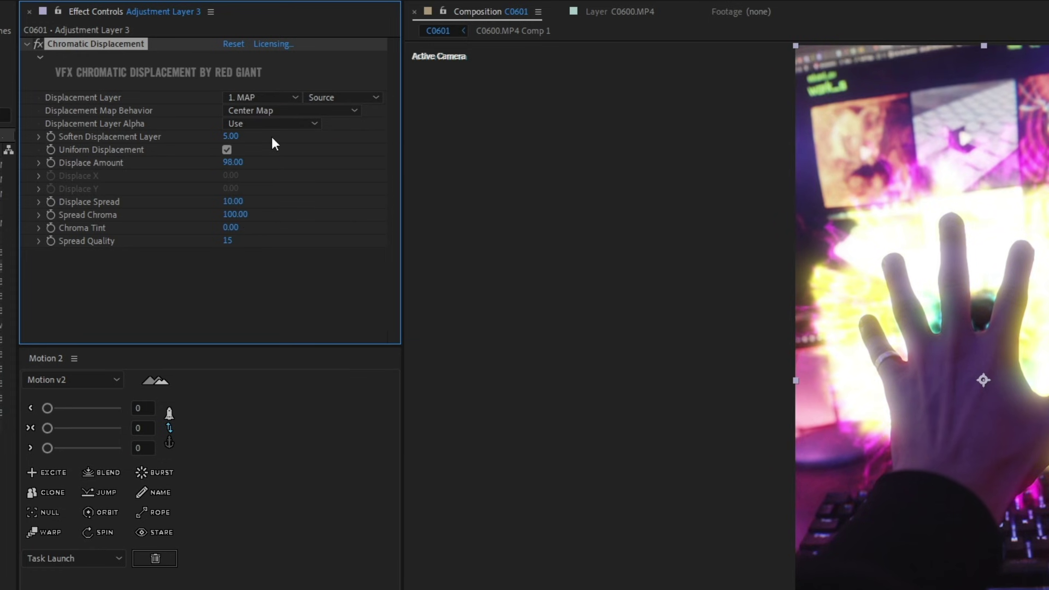
left_click_drag(230, 136, 271, 137)
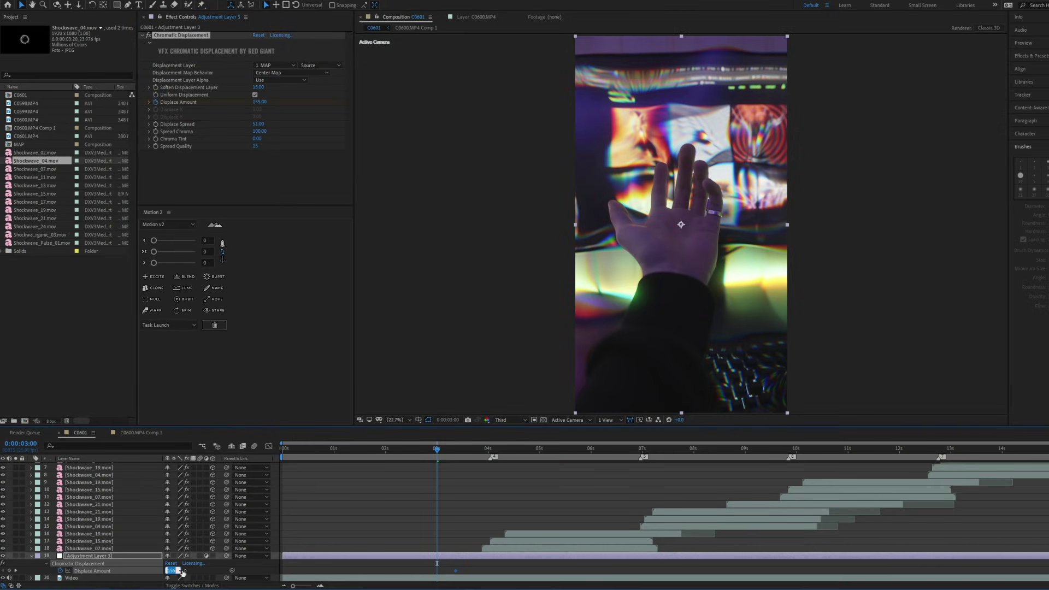
Step: Keyframe the adjustment layer's displace amount at 0 at 0:00:03:00 and preview the distortion change
type("0")
left_click(377, 508)
key("space")
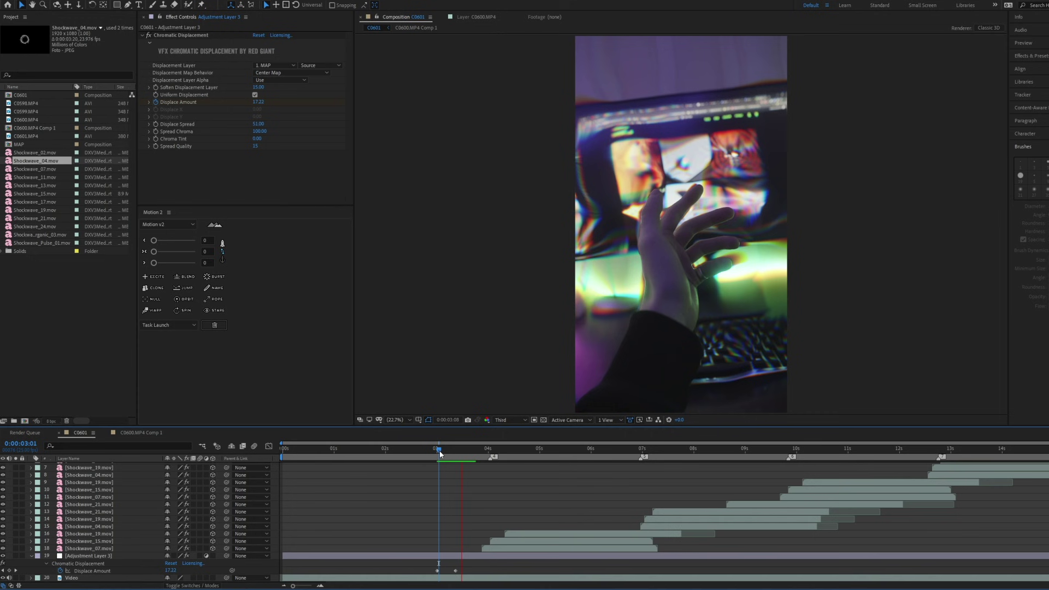
Step: Add displace amount keyframes around markers 4 and 5, with the last one at 463 at 0:00:07:04, and preview them
left_click_drag(439, 451, 483, 456)
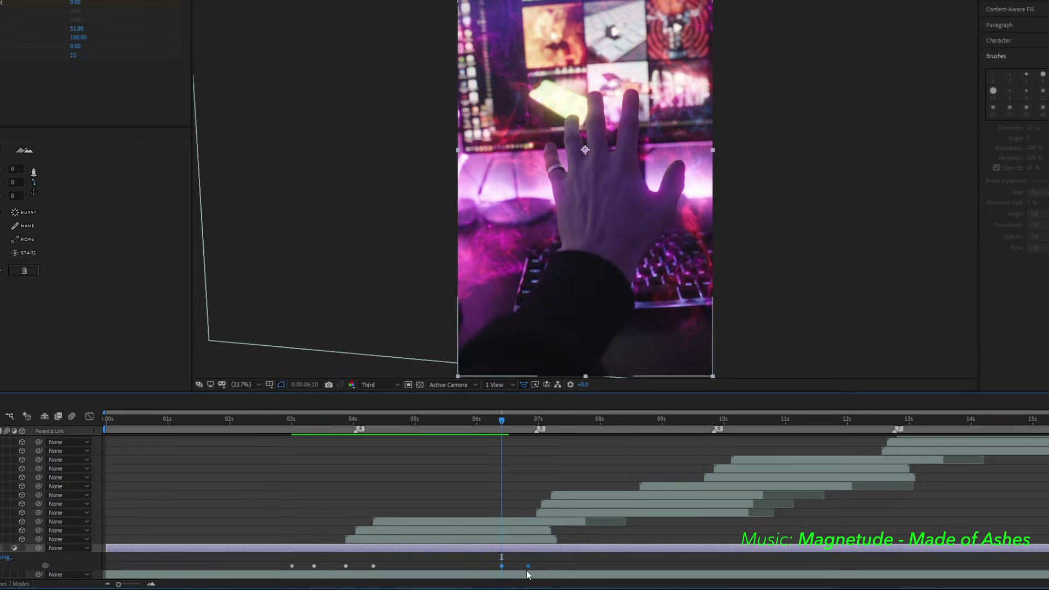
left_click(548, 419)
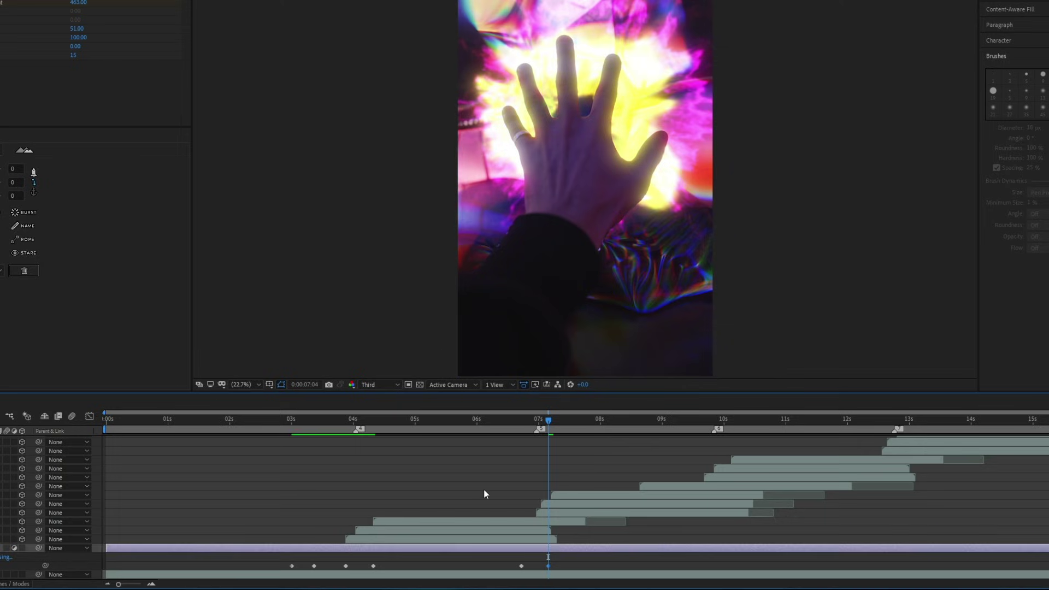
key("space")
left_click(514, 419)
key("space")
left_click(633, 451)
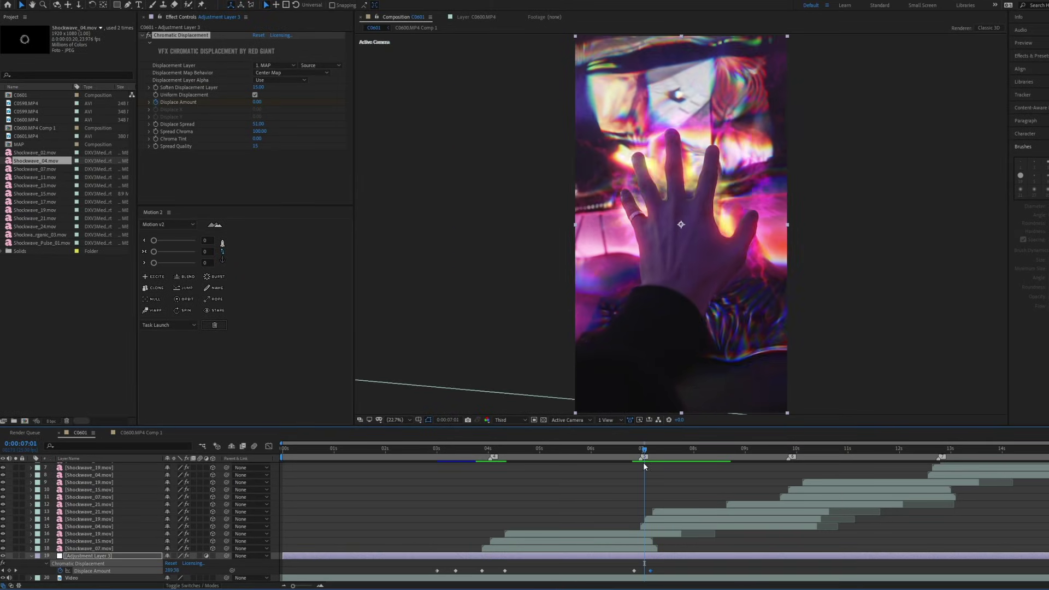
key("space")
Step: Copy the marker 5 displace keyframe pair to markers 6 and 7, widen the spacing of each pair and preview
left_click(776, 451)
left_click_drag(637, 567, 655, 574)
key("ctrl+c")
key("ctrl+v")
left_click_drag(785, 571, 806, 571)
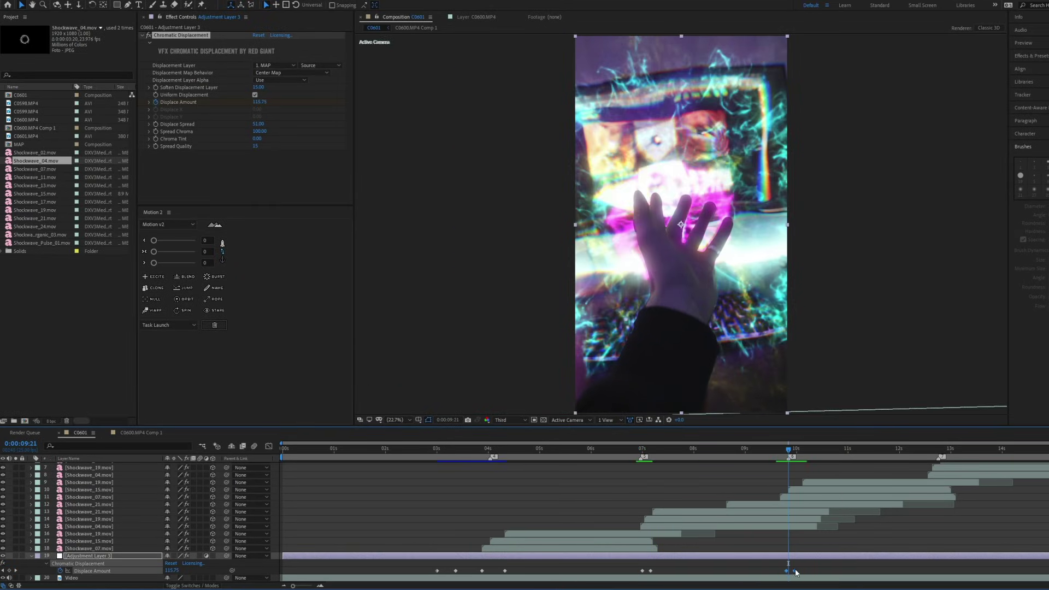
key("space")
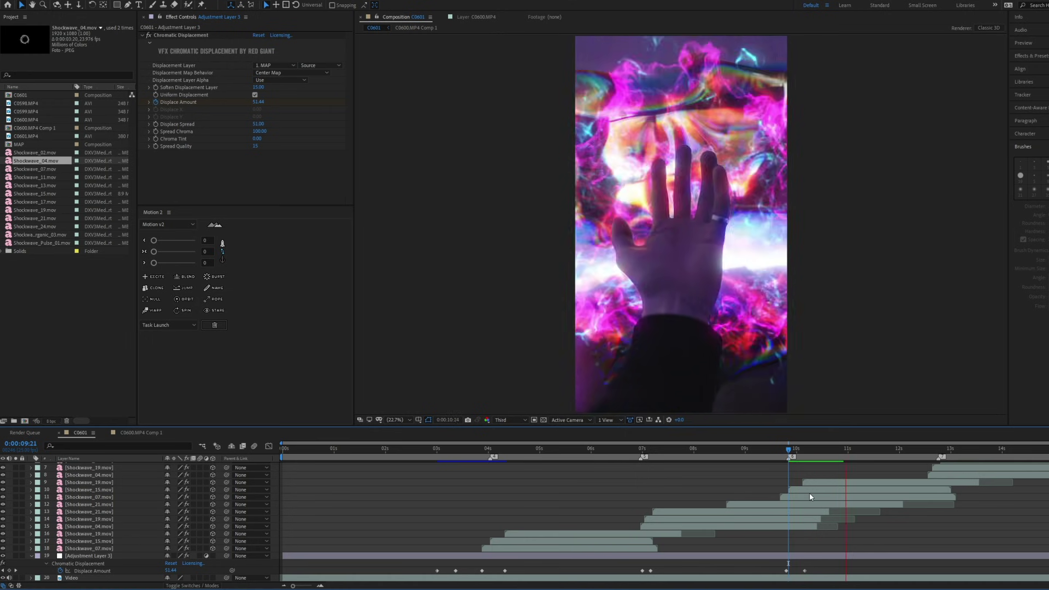
key("space")
key("ctrl+v")
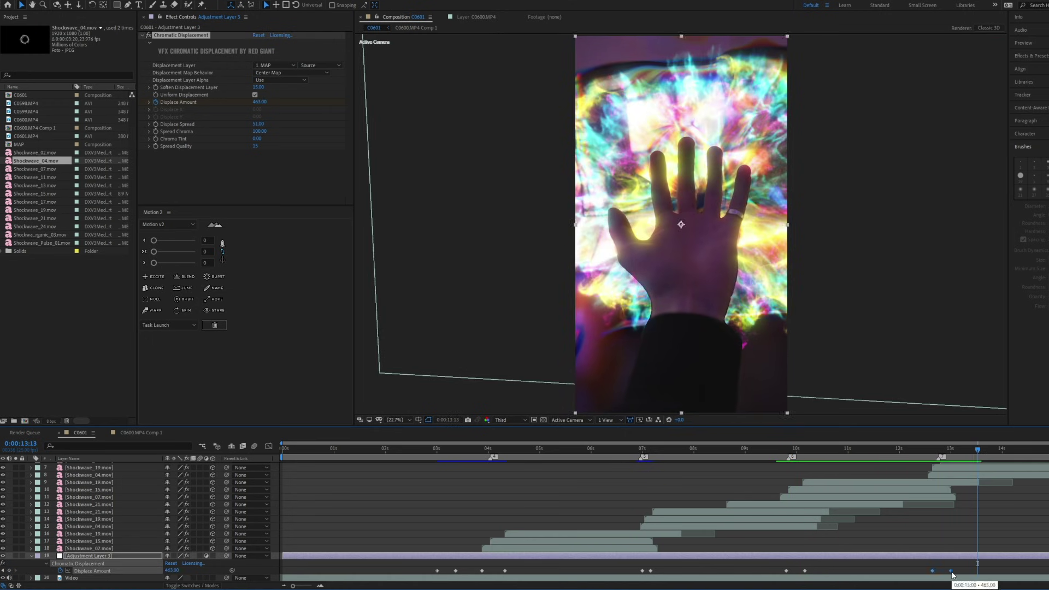
Step: Duplicate MASK_HAND_XD, trim the copy to start at 0:00:07:00 and place it below the original
scroll(639, 503, "up", 2)
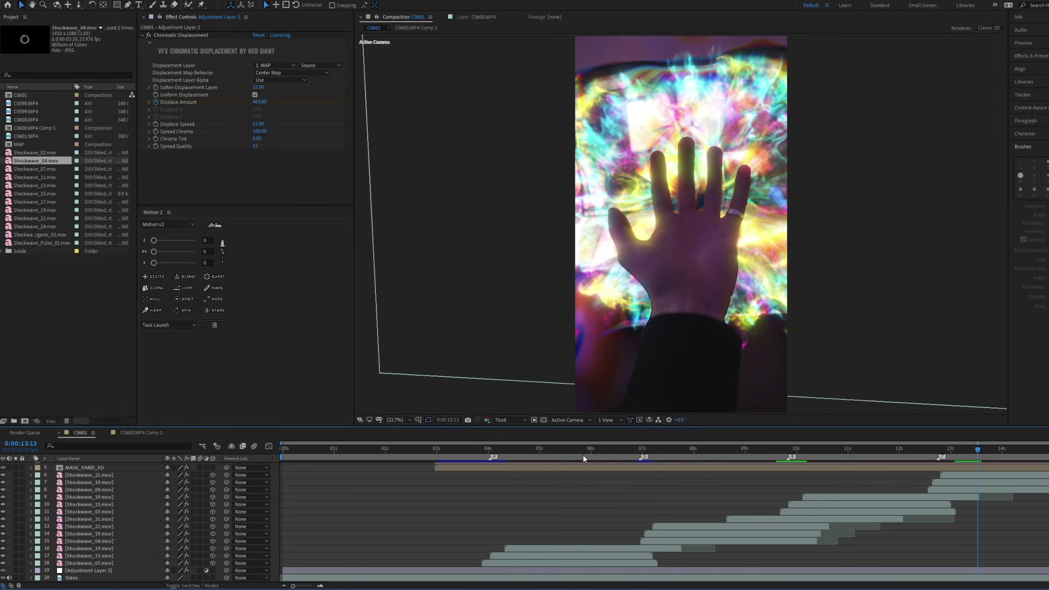
left_click_drag(584, 459, 656, 466)
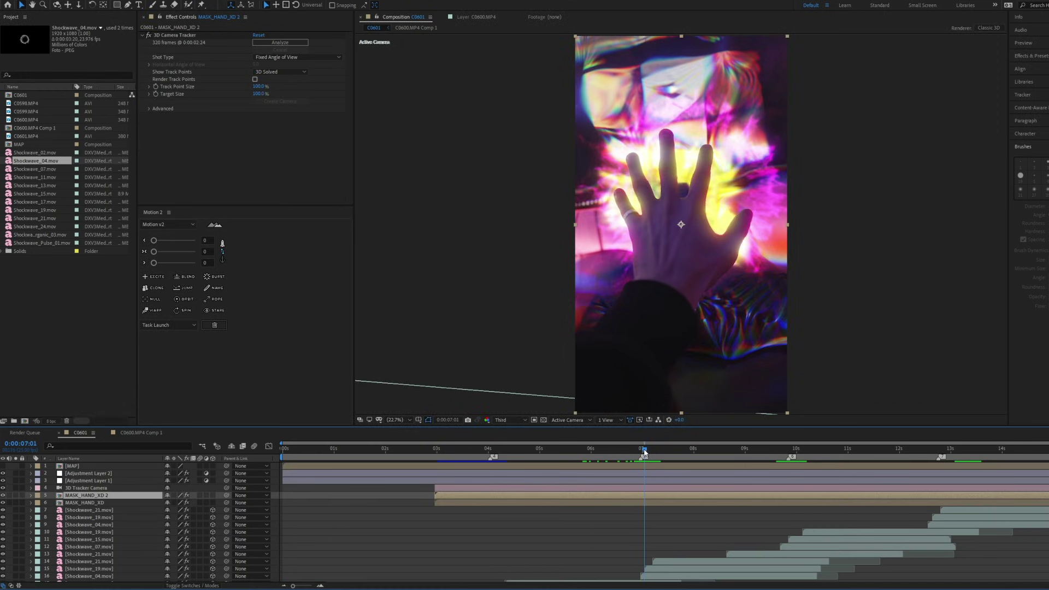
left_click_drag(645, 452, 643, 453)
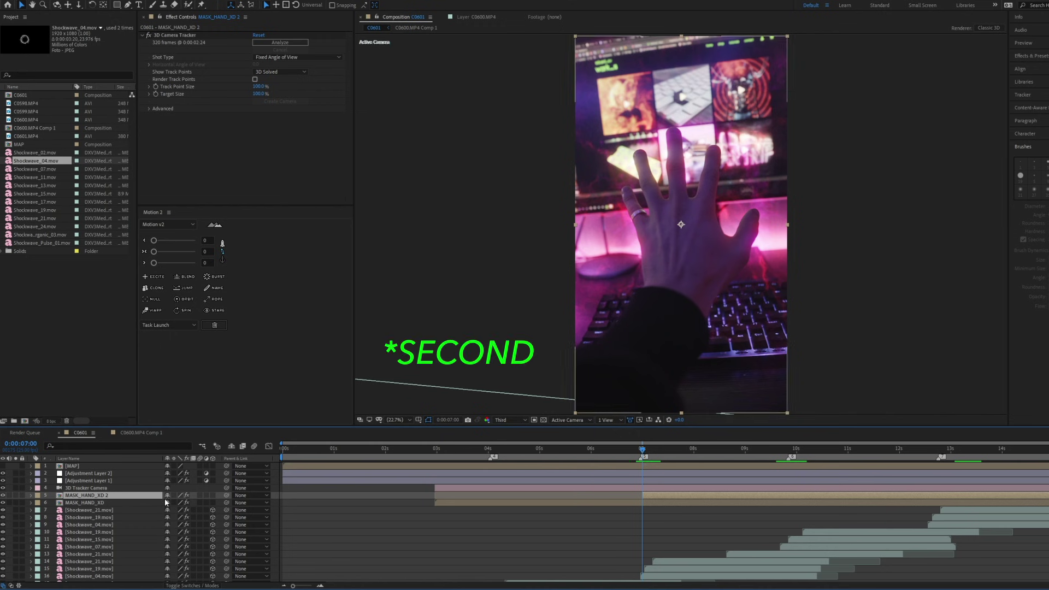
left_click_drag(104, 506, 104, 507)
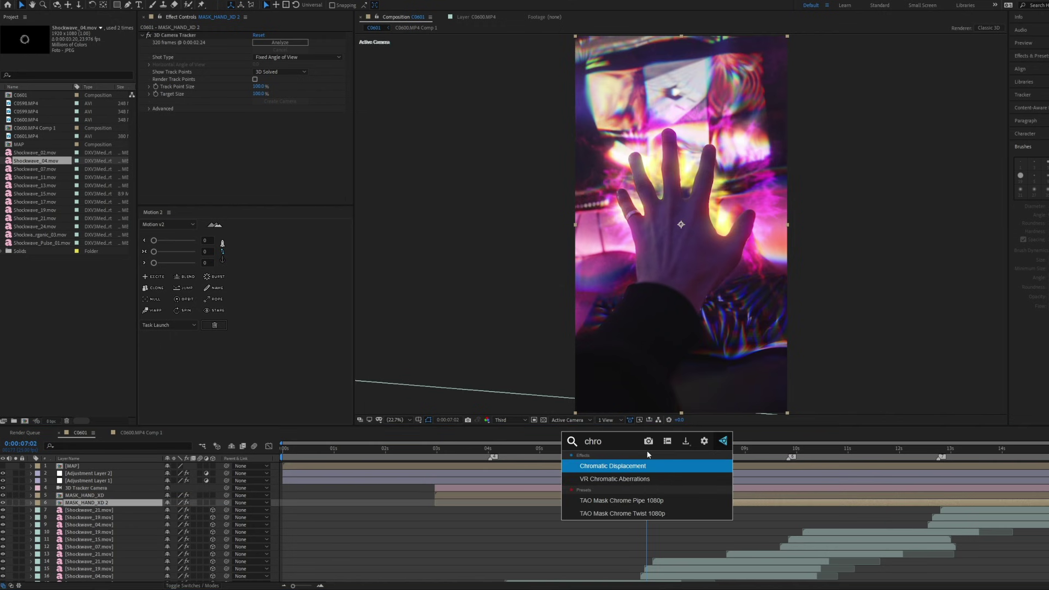
Step: Apply Chromatic Displacement to MASK_HAND_XD 2 using the MAP layer, with softening 27 and displace amount 174
key("Return")
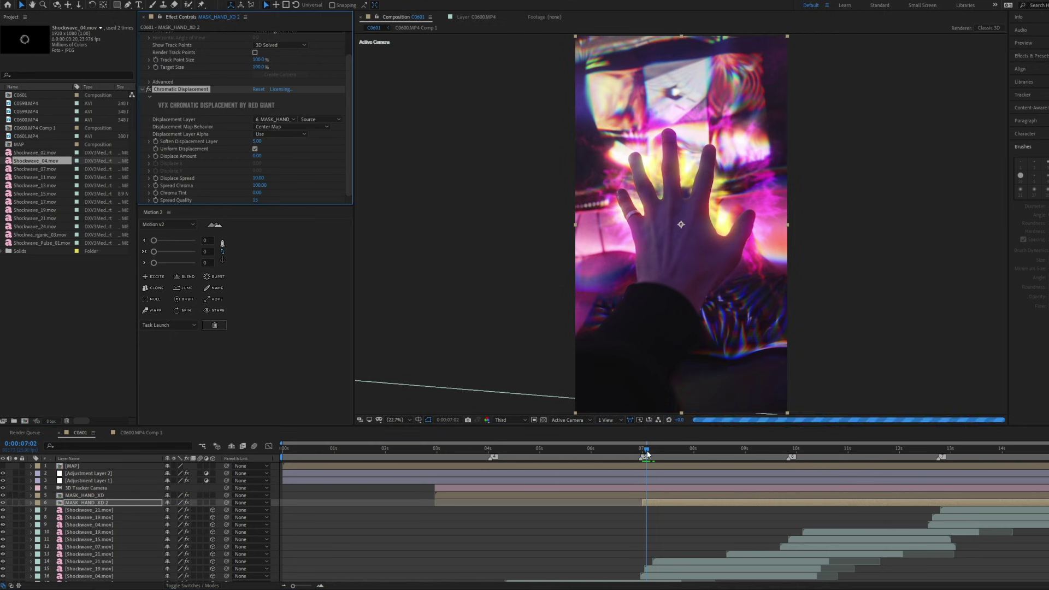
left_click(276, 119)
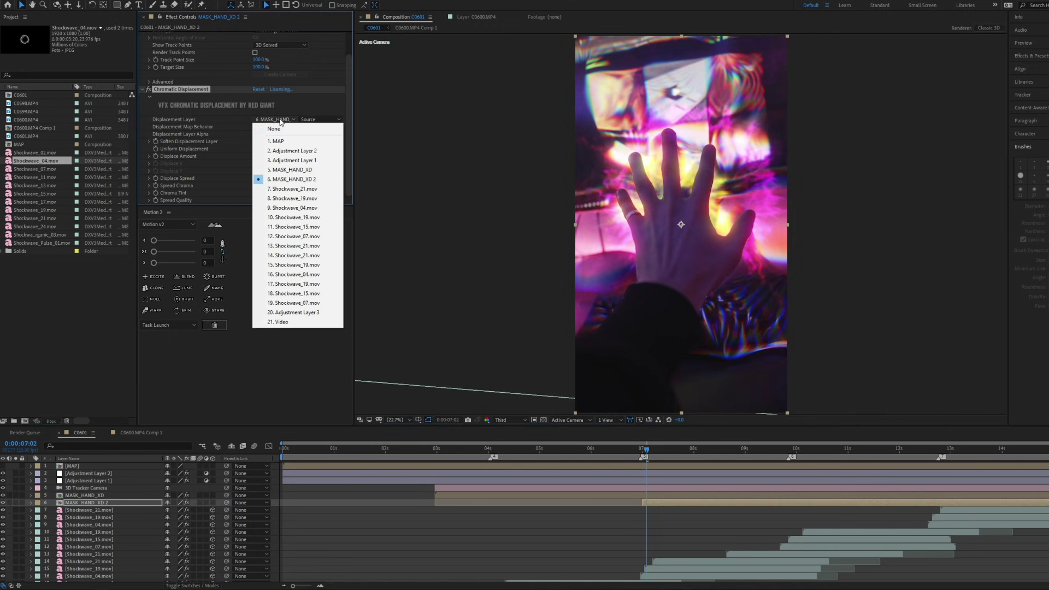
left_click(284, 142)
key("space")
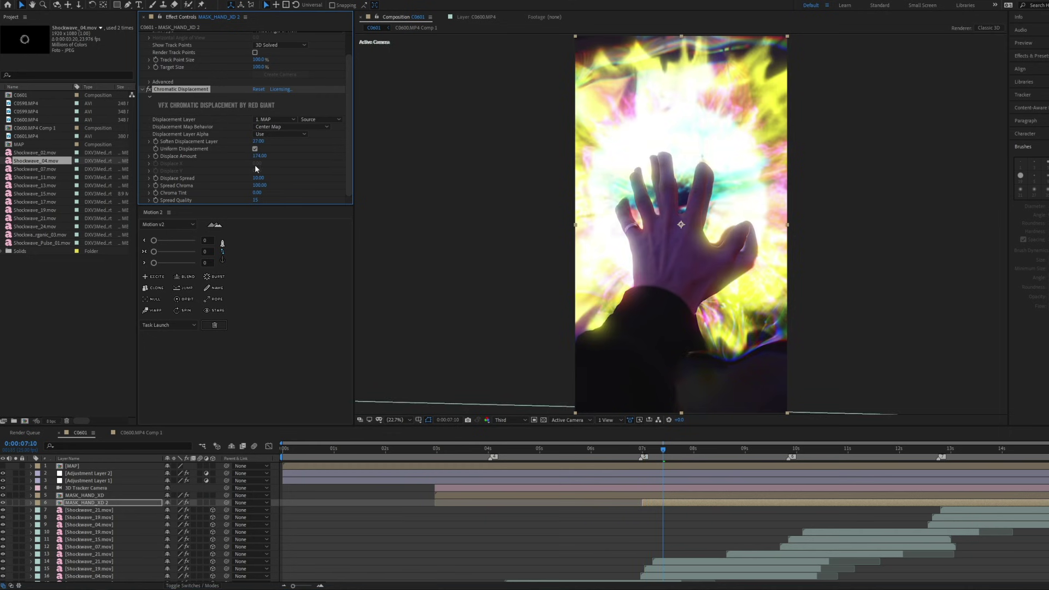
Step: Keyframe the MASK_HAND_XD 2 displace amount from 0 at 0:00:07:01 to 174 a few frames on, and preview it
key("u")
left_click_drag(663, 518, 657, 518)
left_click(644, 449)
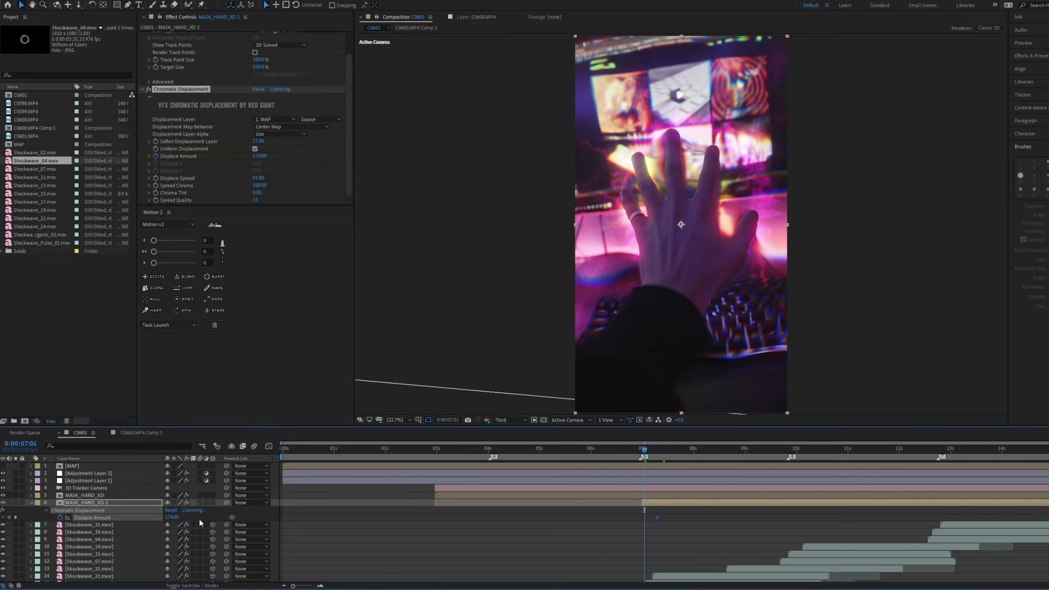
left_click(169, 518)
type("0")
left_click(619, 520)
key("space")
key("space")
Step: Copy the hand copy's displace amount keyframes to just before marker 6, starting at about 0:00:09:18
mouse_move(710, 450)
left_mouse_down()
mouse_move(680, 453)
mouse_move(716, 453)
left_mouse_up()
left_click(9, 517)
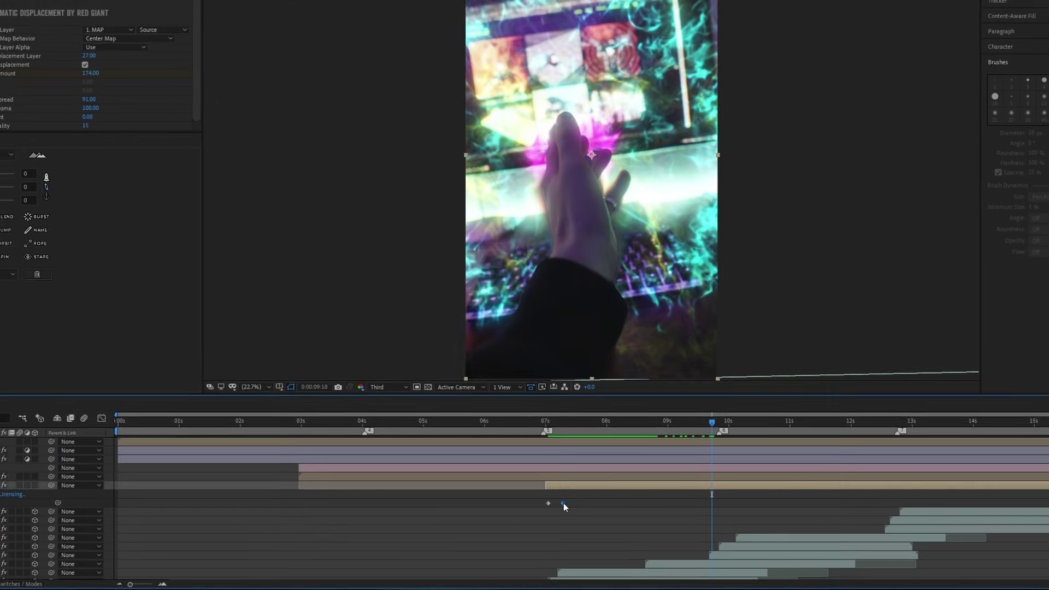
left_click(644, 504)
left_click_drag(707, 423, 726, 425)
left_click(541, 502)
key("ctrl+c")
key("ctrl+v")
Step: Preview the displaced hand and background around marker 6 and on past marker 7
left_click(707, 424)
key("space")
left_click(712, 424)
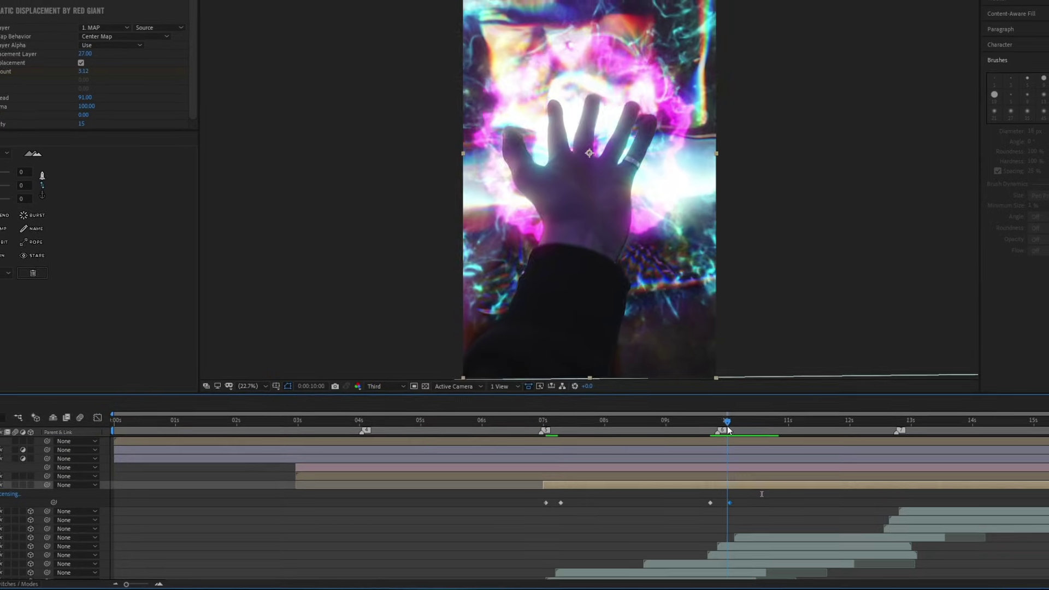
left_click_drag(788, 451, 779, 451)
key("space")
left_click(788, 450)
key("space")
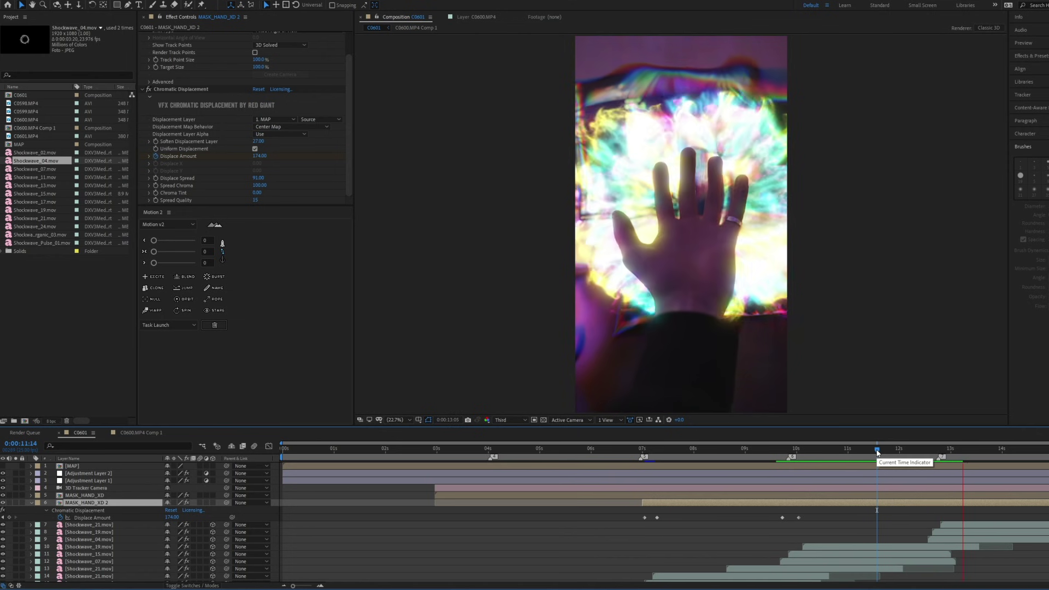
key("space")
Step: Collapse the revealed keyframe properties of the timeline layers
left_click(522, 532)
key("u")
key("u")
scroll(624, 513, "down", 3)
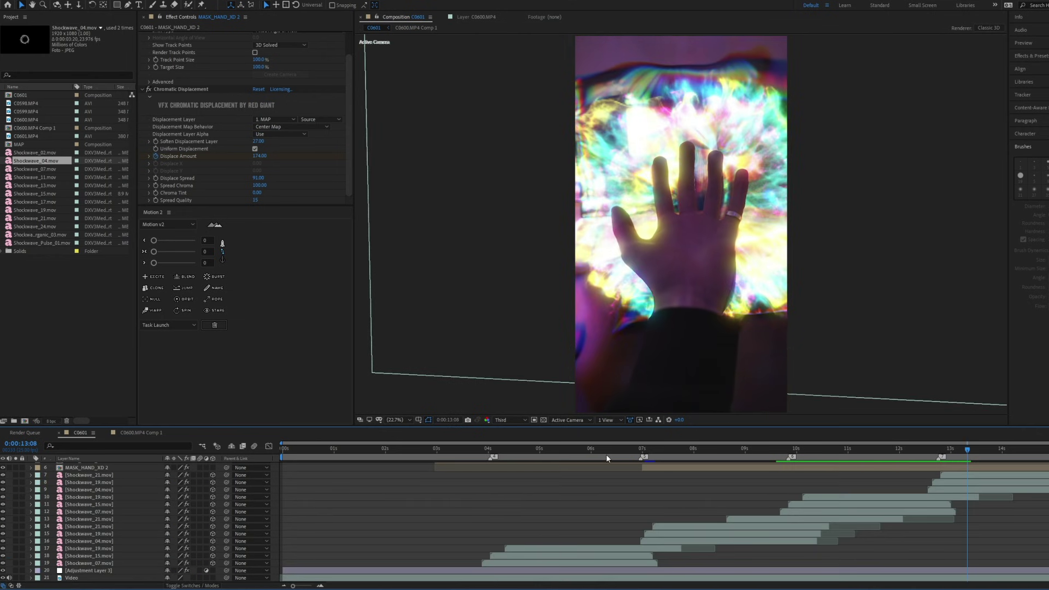
Step: Apply Exposure to a new adjustment layer directly above Adjustment Layer 3, with the current time at 0:00:04:01
left_click(490, 452)
left_click(123, 571)
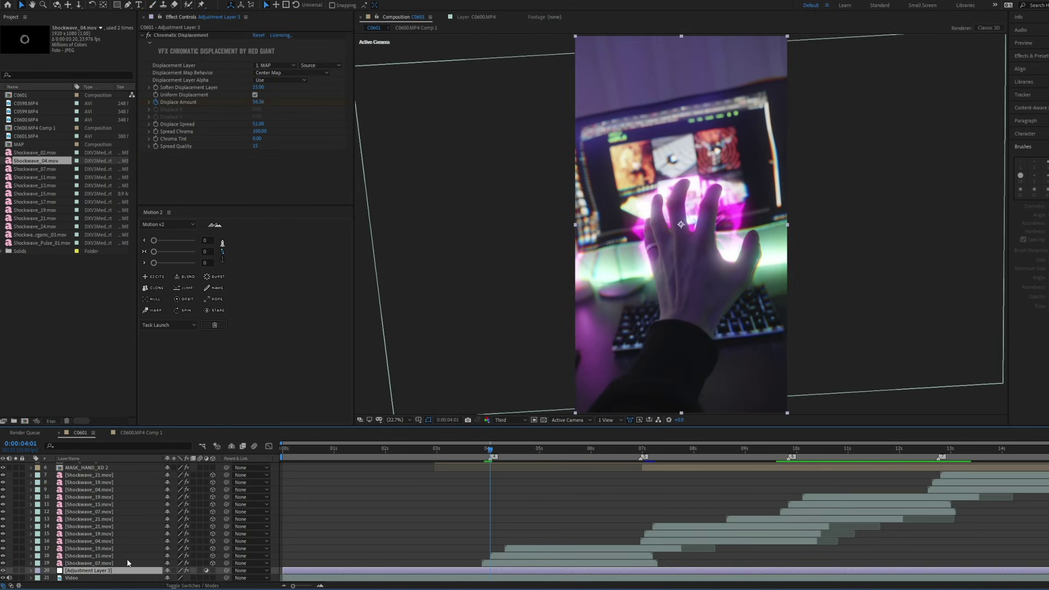
key("ctrl+space")
type("ex")
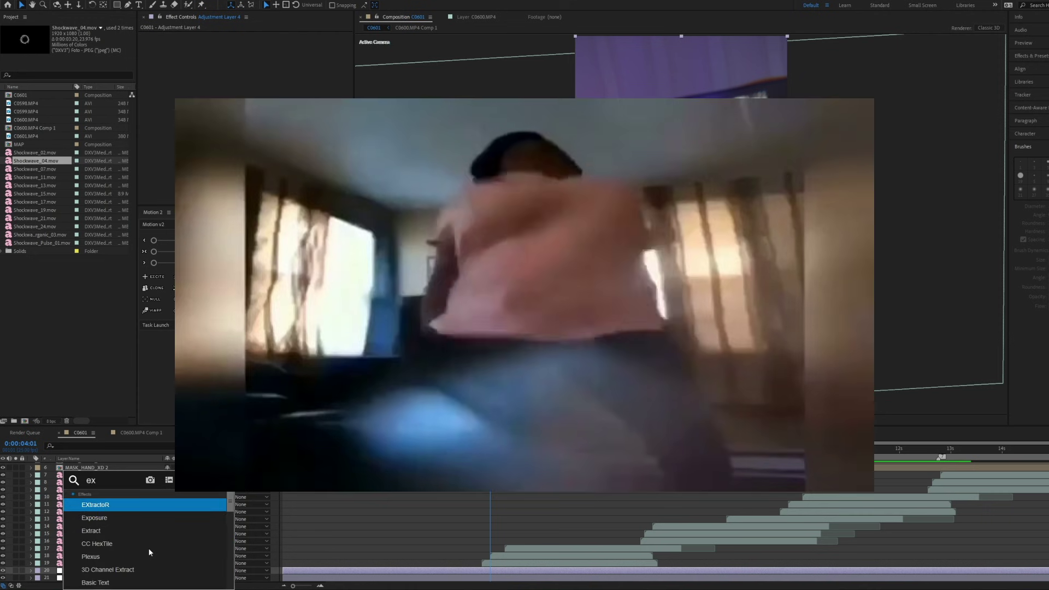
key("Down")
key("Return")
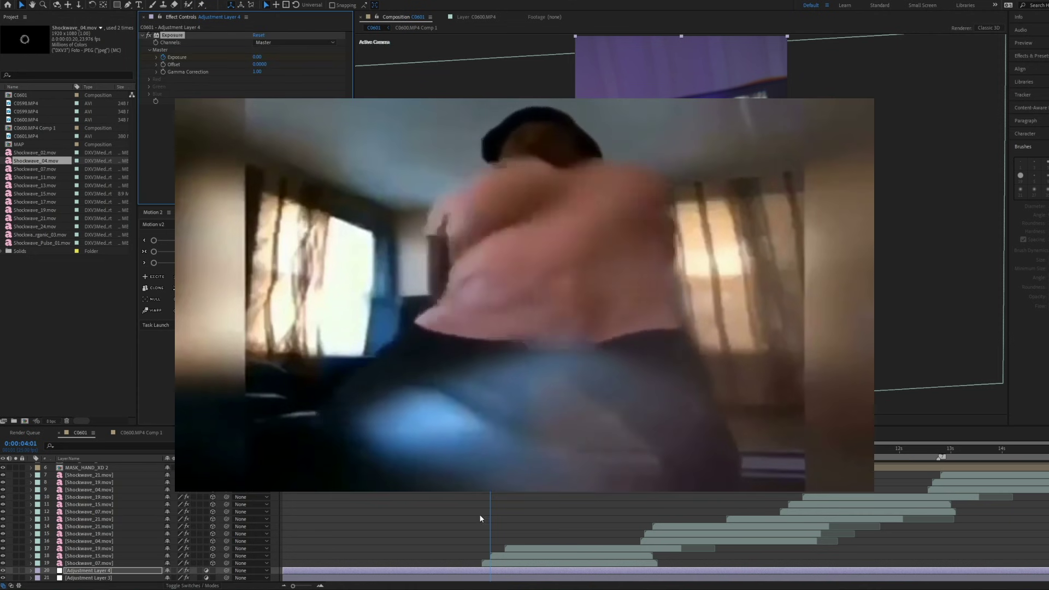
Step: Keyframe an exposure flash around marker 4 that starts just before it and fades out by about 0:00:05:00, and preview it
left_click(163, 57)
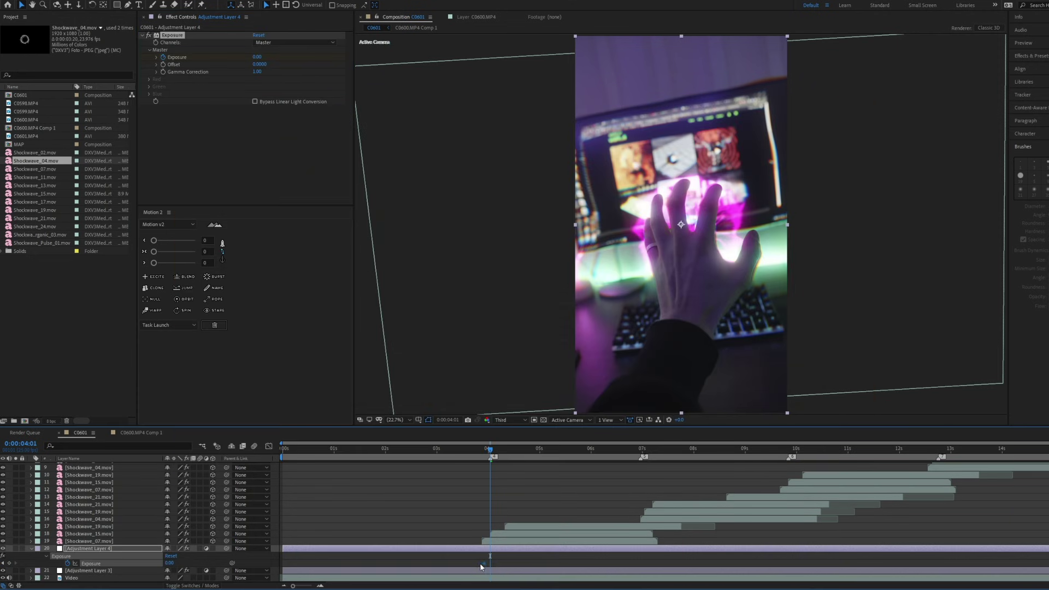
left_click_drag(203, 563, 187, 563)
left_click(485, 563)
left_click_drag(491, 453, 510, 453)
key("space")
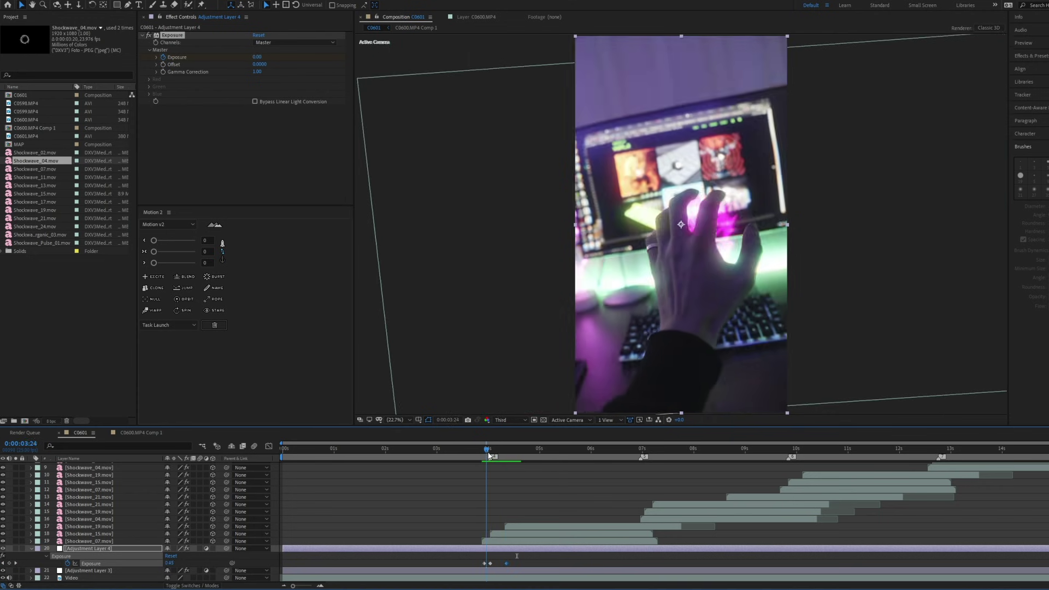
left_click(481, 451)
left_click_drag(506, 564, 481, 567)
key("space")
key("space")
Step: Copy the exposure flash keyframes to just before marker 5 at about 0:00:07:00 and preview them
key("ctrl+c")
left_click_drag(633, 451, 638, 453)
key("ctrl+v")
key("space")
left_click_drag(645, 563, 642, 563)
Step: Repeat the exposure flash keyframes at 0:00:09:18 and just before marker 7, previewing each flash
left_click(783, 452)
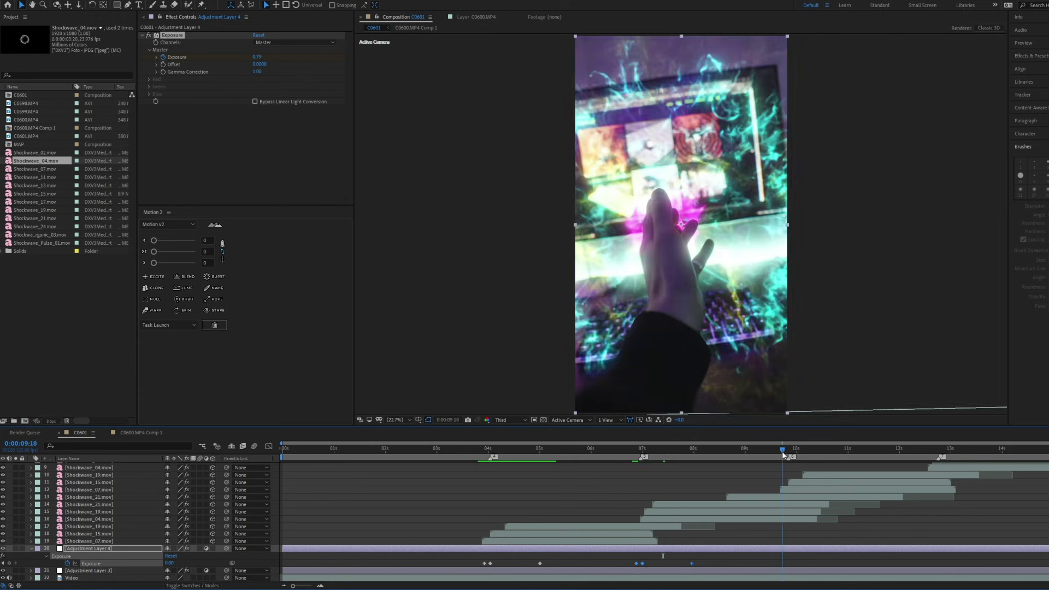
key("ctrl+v")
key("space")
key("space")
left_click(931, 451)
key("ctrl+v")
key("space")
key("space")
Step: Repeat the displace amount keyframes of MASK_HAND_XD 2 from around marker 6 at 0:00:12:15
scroll(907, 502, "up", 3)
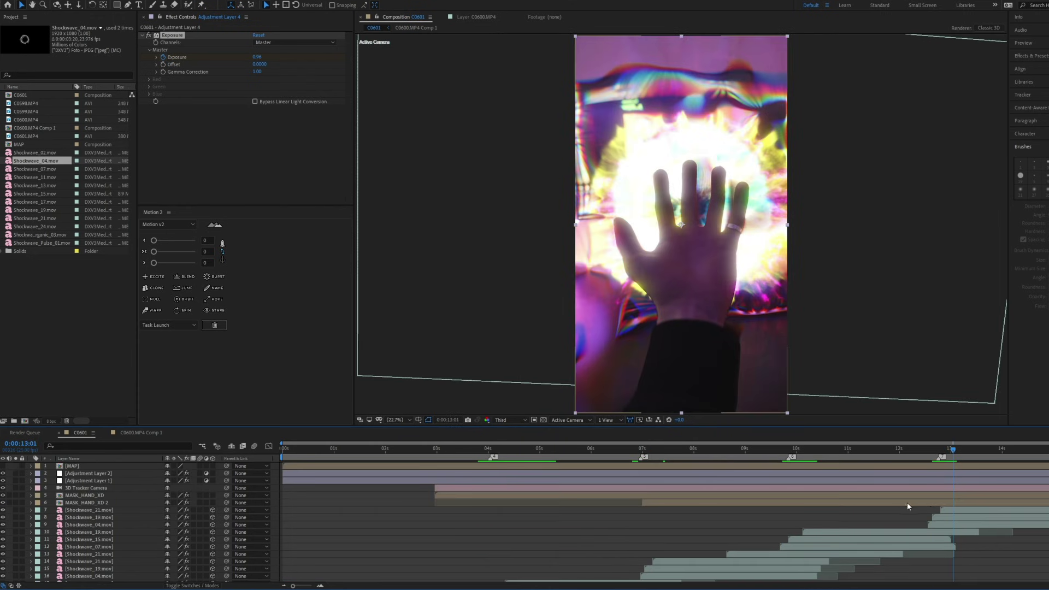
left_click(907, 502)
key("u")
left_click_drag(877, 512, 780, 519)
left_click(931, 452)
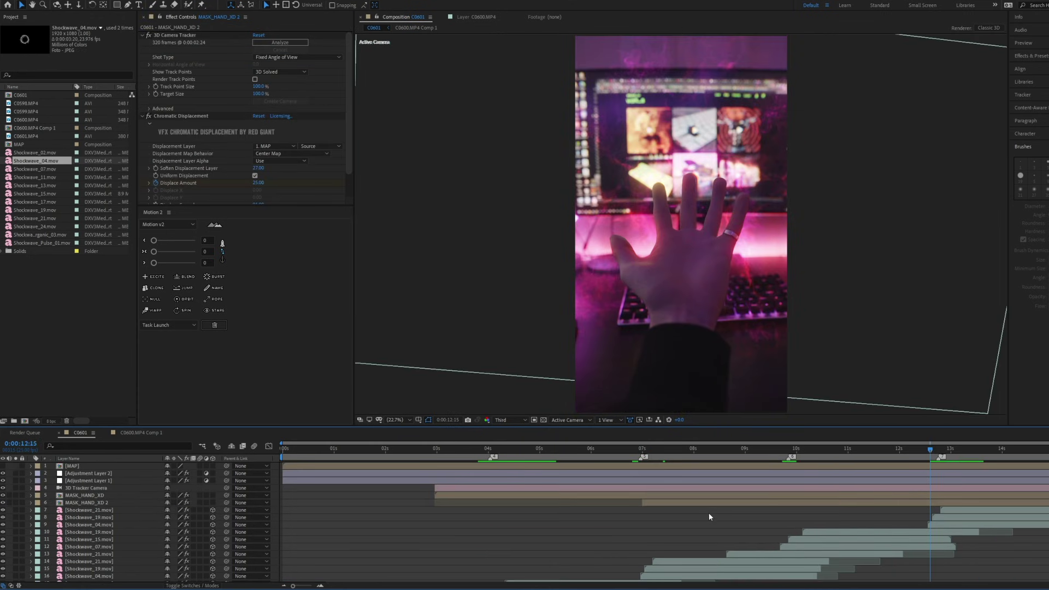
Step: Rename the C0601 composition as MAIN, nest it in a new composition and save the project
left_click(25, 95)
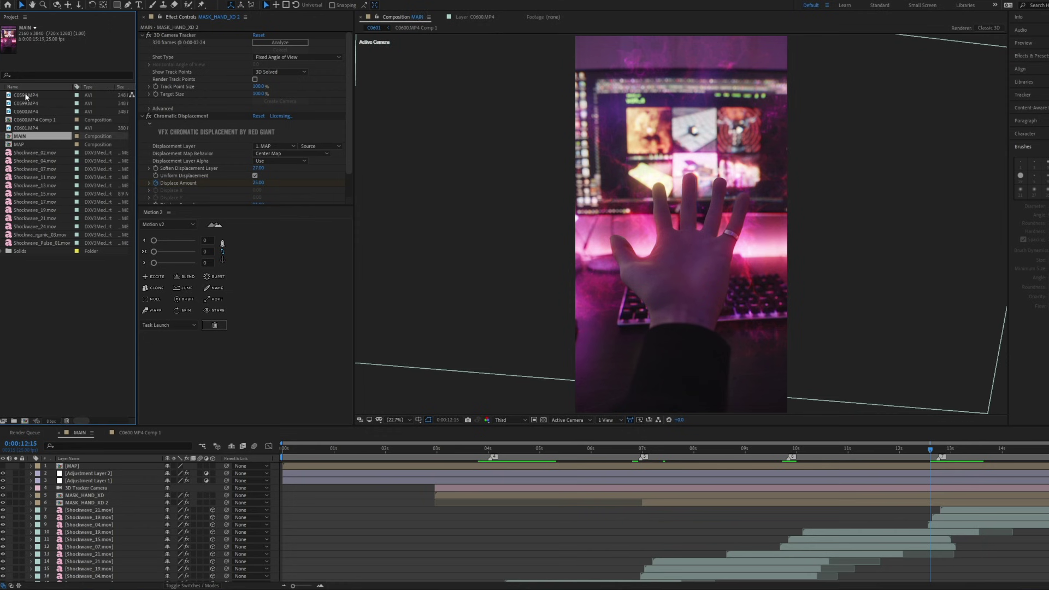
left_click_drag(29, 424, 25, 422)
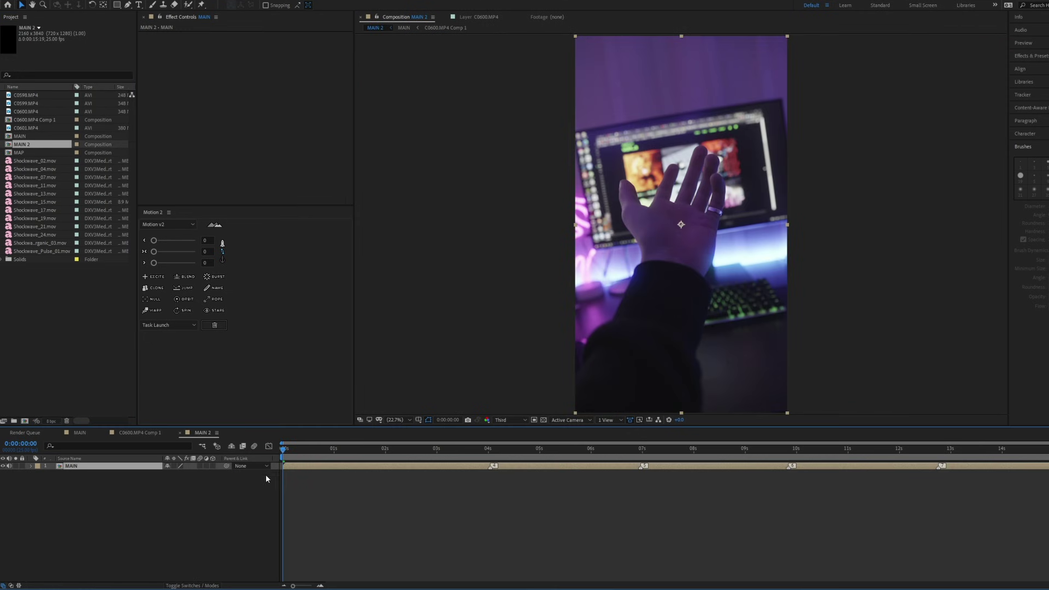
key("ctrl+s")
Step: Add a Slider Control to the nested MAIN layer and give its position the expression wiggle(4,effect("Slider Control")("Slider"))
key("ctrl+space")
type("ex")
key("Return")
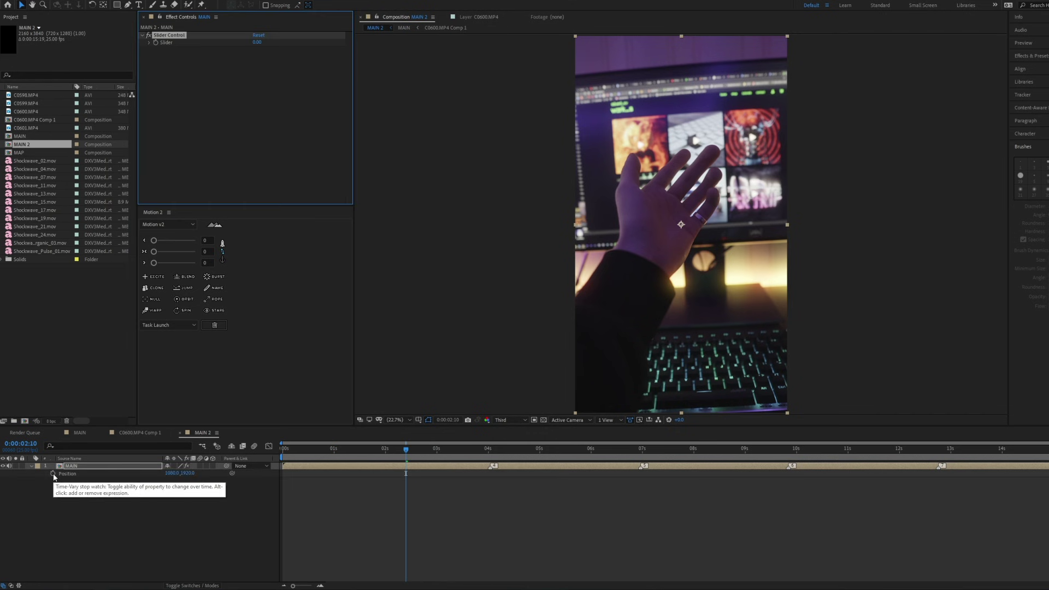
left_click(54, 473, "alt")
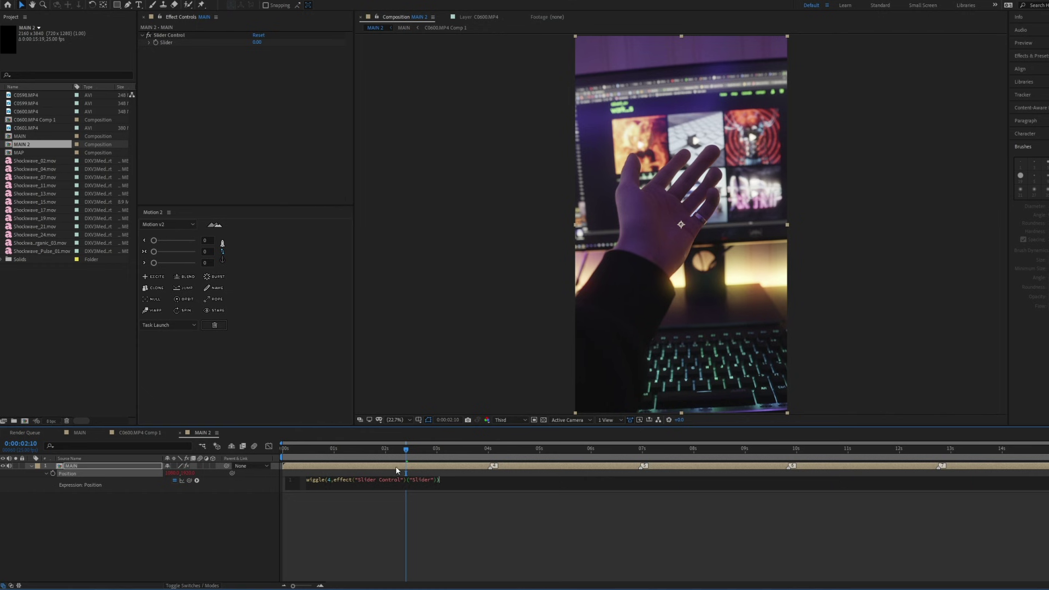
left_click(300, 526)
Step: Keyframe the slider for a shake around marker 4 with 0 as its resting value, and preview it
left_click(155, 47)
left_click(492, 449)
left_click_drag(406, 480, 486, 480)
left_click(485, 499)
key("space")
left_click(170, 481)
type("0")
key("Return")
key("space")
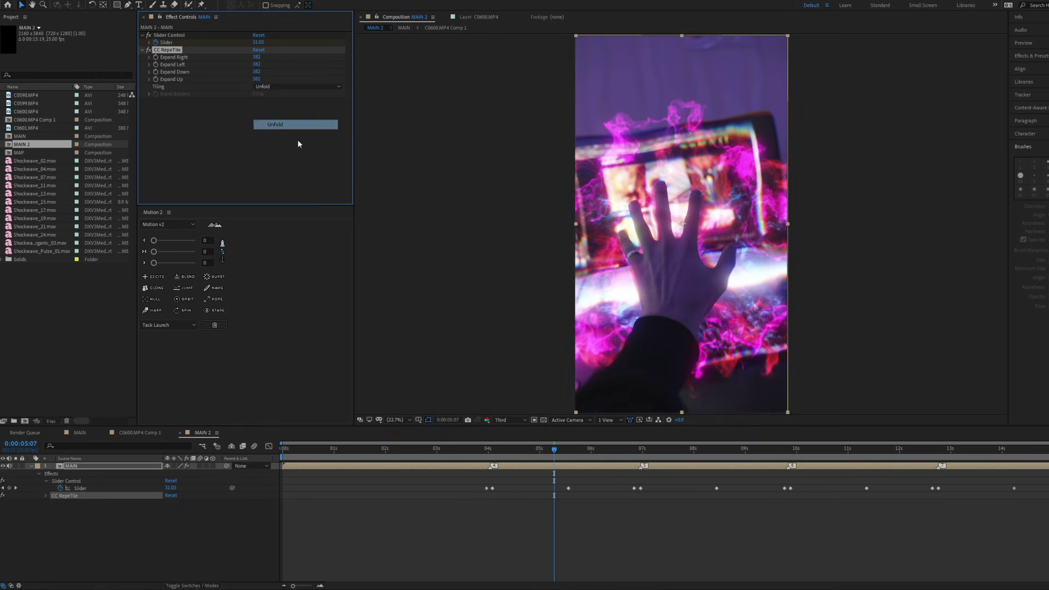
Step: Set the CC RepeTile tiling to Unfold and preview the shake from just before marker 4
left_click(298, 144)
key("space")
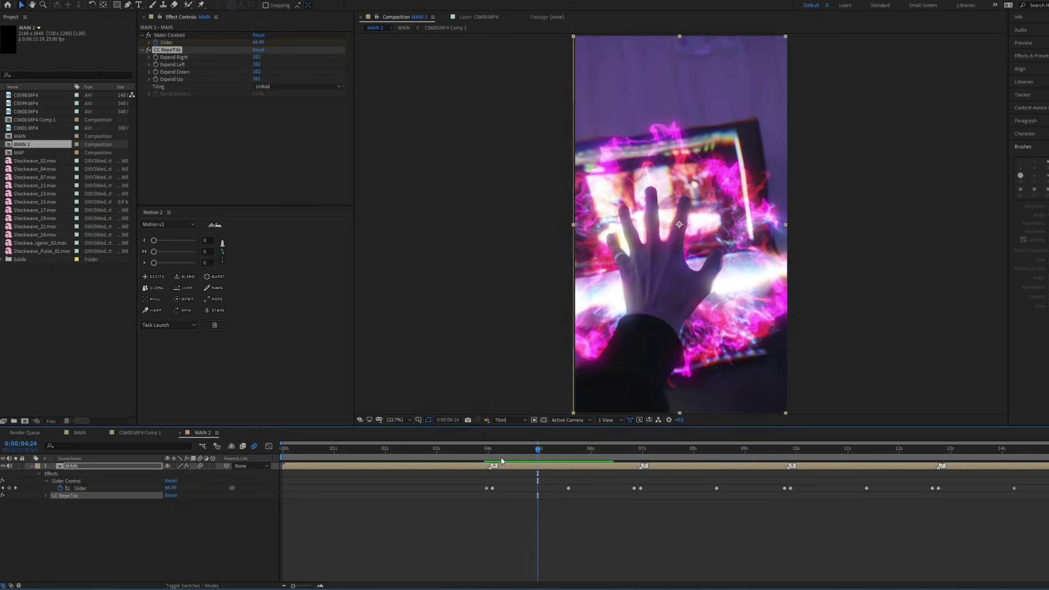
left_click(486, 449)
left_click(458, 532)
key("space")
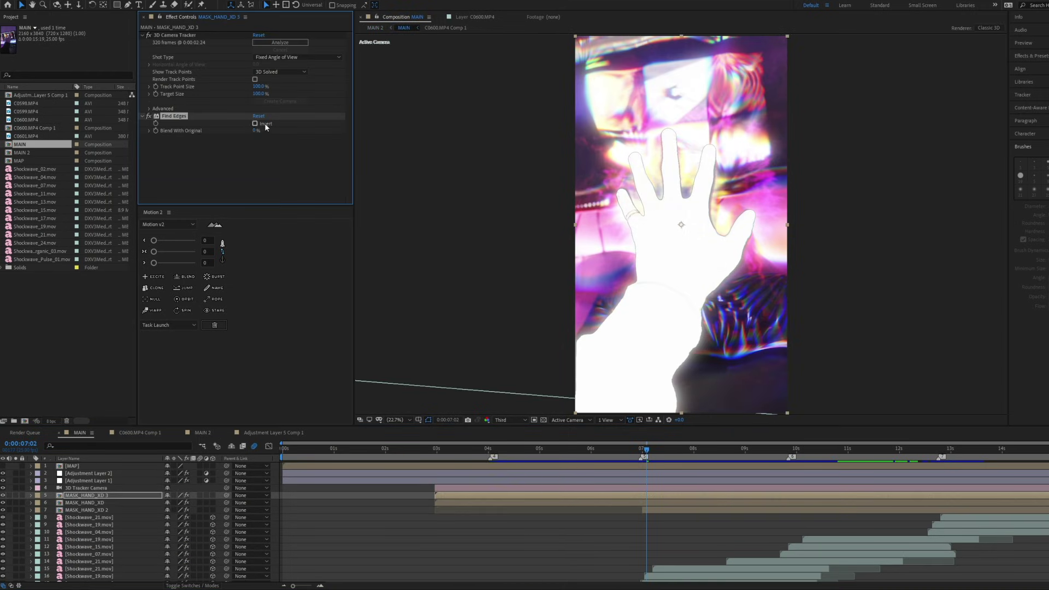
Step: Invert Find Edges on MASK_HAND_XD 3 and apply Tint with white mapped to purple
left_click(254, 124)
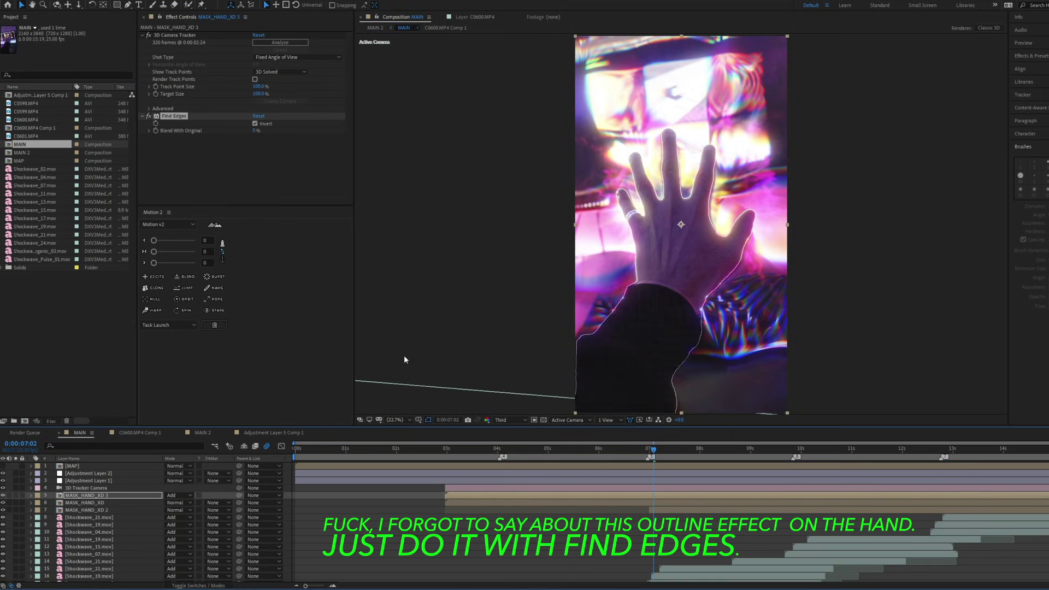
key("ctrl+space")
type("tint")
key("Return")
left_click(257, 152)
left_click(372, 274)
Step: Keyframe the opacity of the MASK_HAND_XD 3 outline starting at 0:00:03:22 and preview it around marker 4
left_click_drag(653, 450, 492, 454)
key("t")
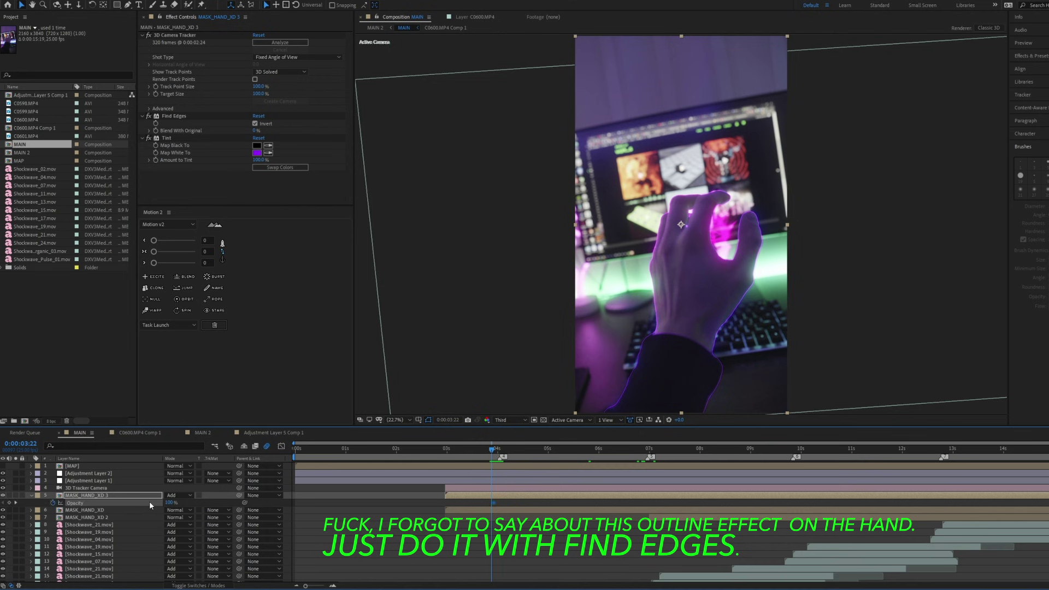
key("space")
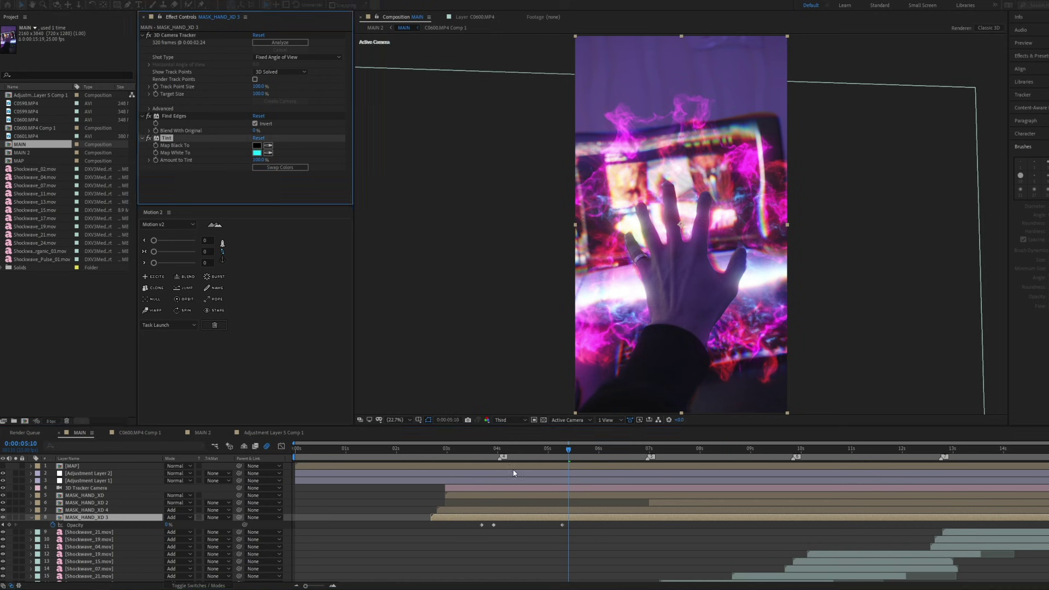
left_click_drag(569, 449, 485, 449)
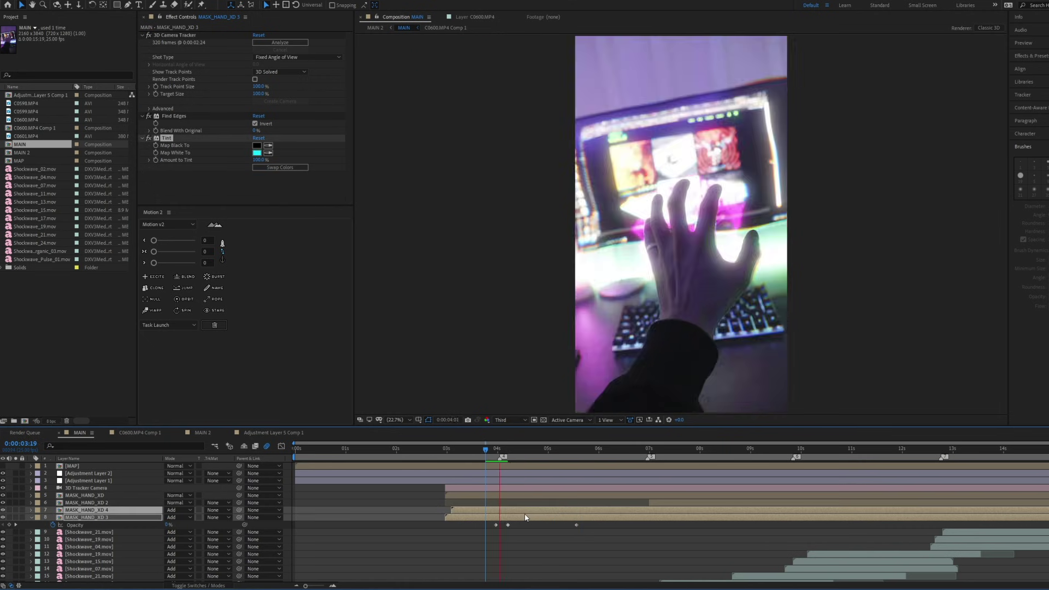
Step: Duplicate Adjustment Layer 3, move the copy to just below the MAP layer and trim its start to 0:00:06:24
left_click_drag(540, 455, 648, 459)
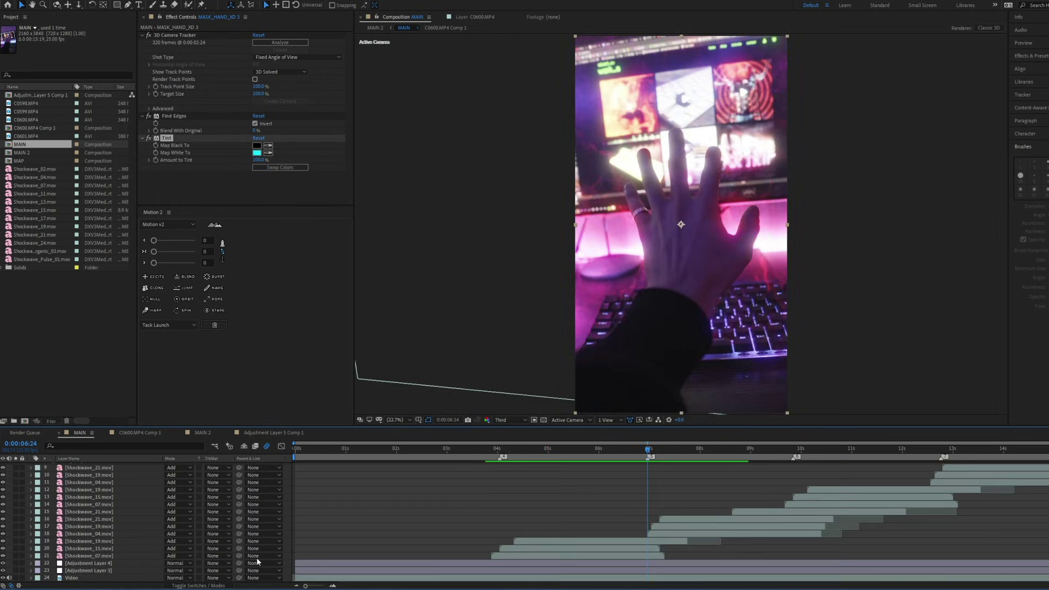
left_click(93, 571)
left_click_drag(97, 571, 114, 481)
key("u")
key("alt+[")
Step: Keyframe the copied adjustment layer's opacity from 0:00:06:24 down to 0% about one second further on
key("t")
left_click(53, 481)
key("space")
key("space")
left_click(697, 450)
Step: Move the copied layer's displace amount keyframe from near marker 6 back to about 0:00:08:04 and preview the displacement
key("u")
left_click_drag(791, 488, 708, 488)
left_click(641, 454)
key("space")
key("space")
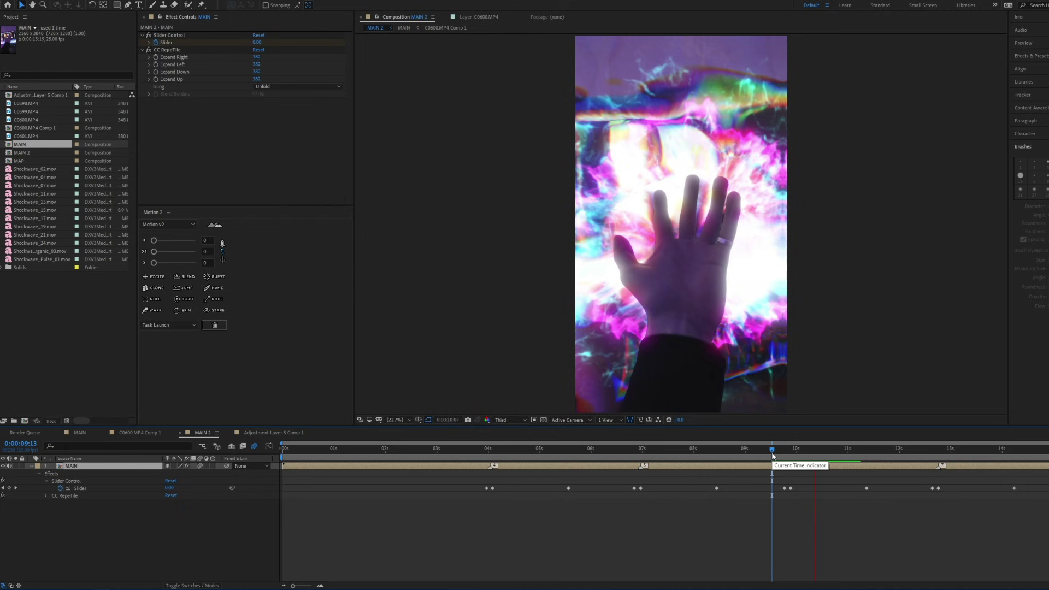
Step: In the MAIN 2 composition, keyframe the MAIN layer's scale to 135% just before marker 4 and back to 100% after it
left_click_drag(772, 455, 509, 470)
left_click(179, 474)
type("135")
left_click(208, 505)
left_click(179, 474)
type("100")
Step: Easy-ease the scale keyframes around marker 4 in the graph editor and preview the zoom
left_click(269, 446)
left_click_drag(375, 466, 514, 569)
left_click(767, 579)
left_click(269, 446)
key("space")
Step: Copy the scale zoom keyframes to around marker 5 and preview both zooms
left_click(394, 492)
left_click_drag(385, 450, 481, 471)
key("ctrl+c")
left_click(623, 451)
key("ctrl+v")
left_click_drag(624, 475, 637, 475)
key("space")
left_click(486, 451)
key("space")
Step: Repeat the scale zoom keyframes around marker 7, add a scale keyframe at 0:00:09:22, and preview the zooms
left_click_drag(487, 451, 927, 458)
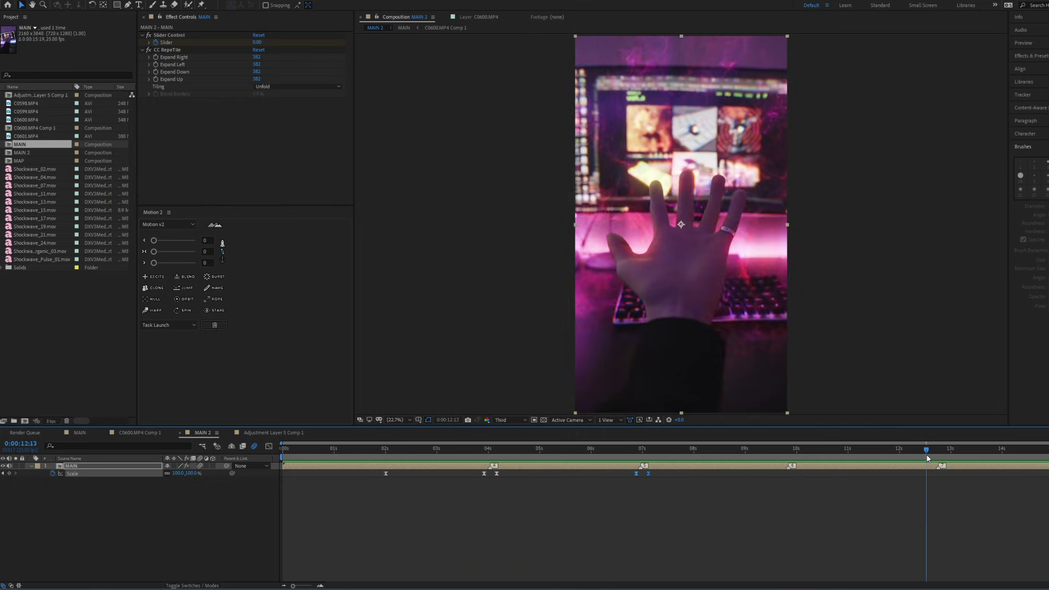
left_click(786, 450)
key("space")
mouse_move(704, 454)
left_mouse_down()
mouse_move(637, 456)
mouse_move(791, 457)
left_mouse_up()
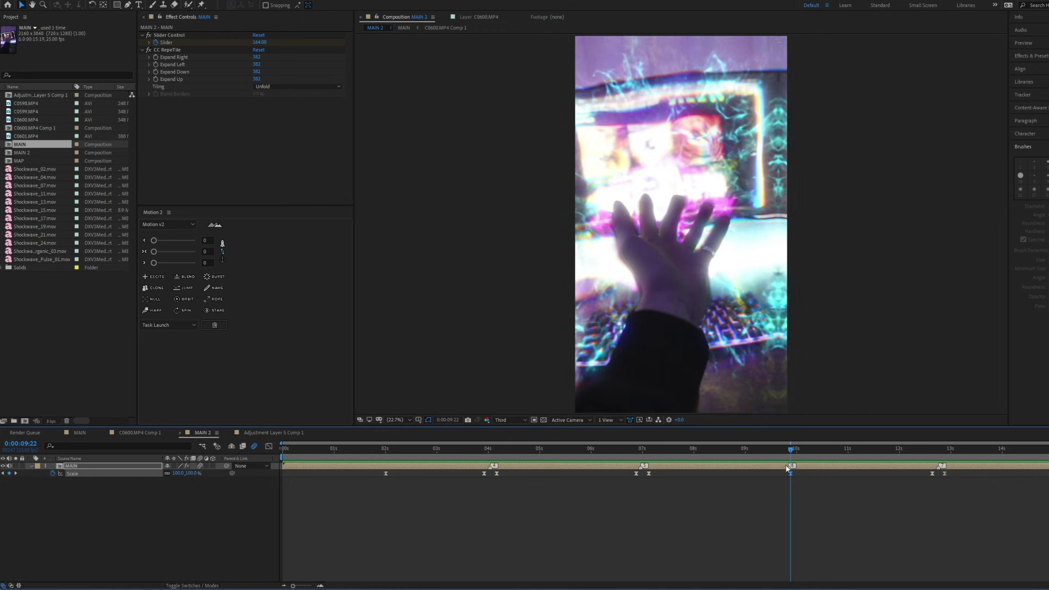
key("space")
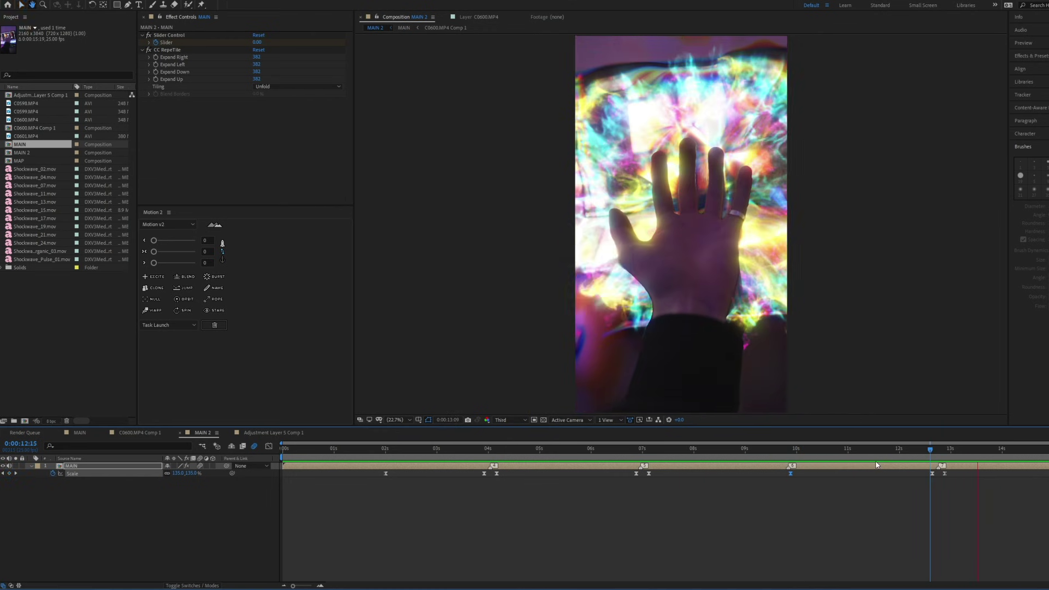
Step: In the MAIN composition, add an adjustment layer above Adjustment Layer 4 and apply Colorama to it
double_click(875, 465)
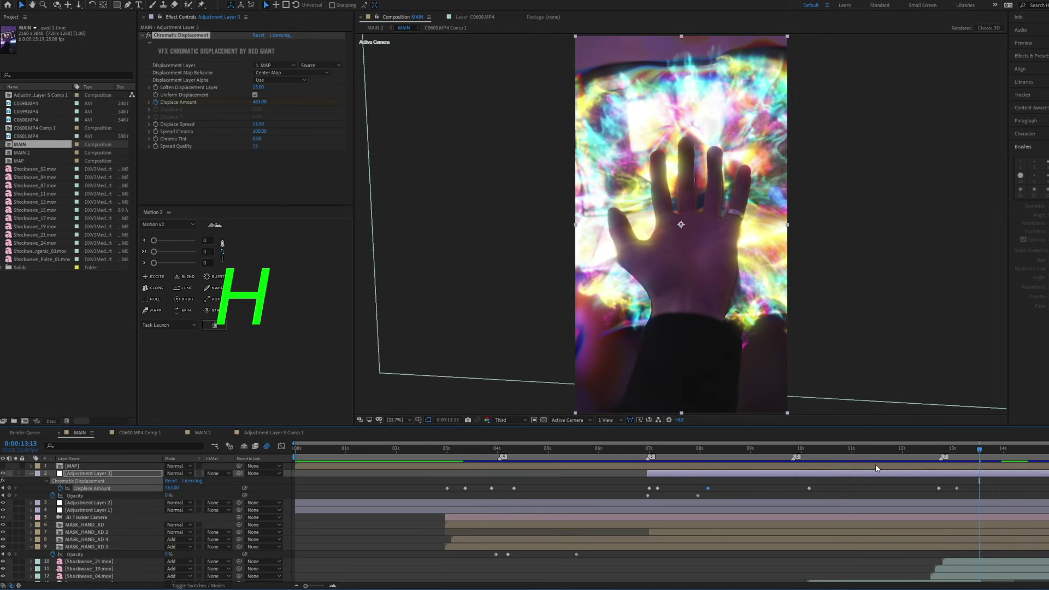
scroll(376, 530, "down", 4)
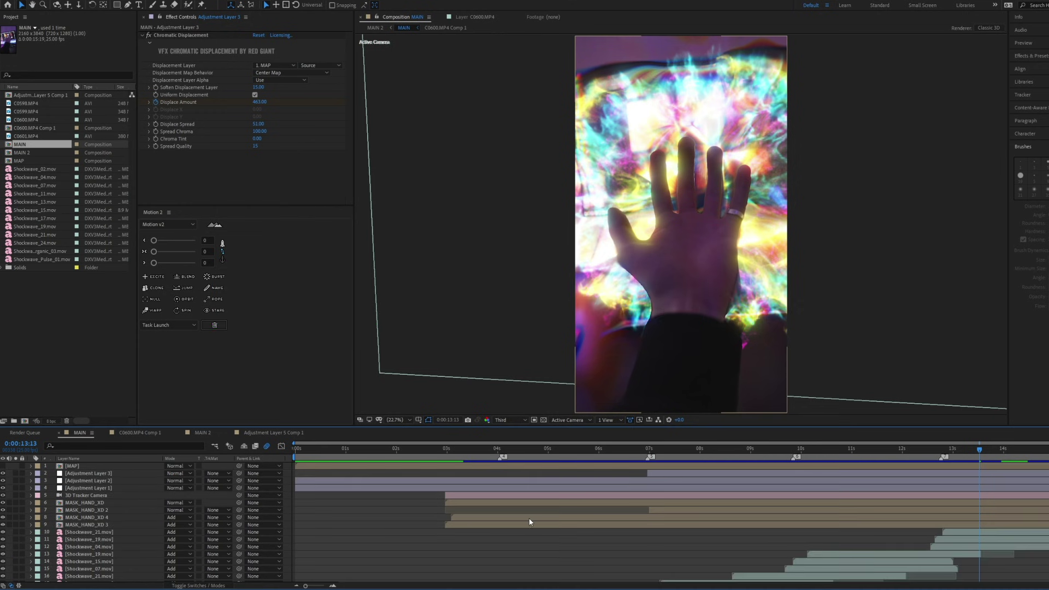
key("ctrl+alt+y")
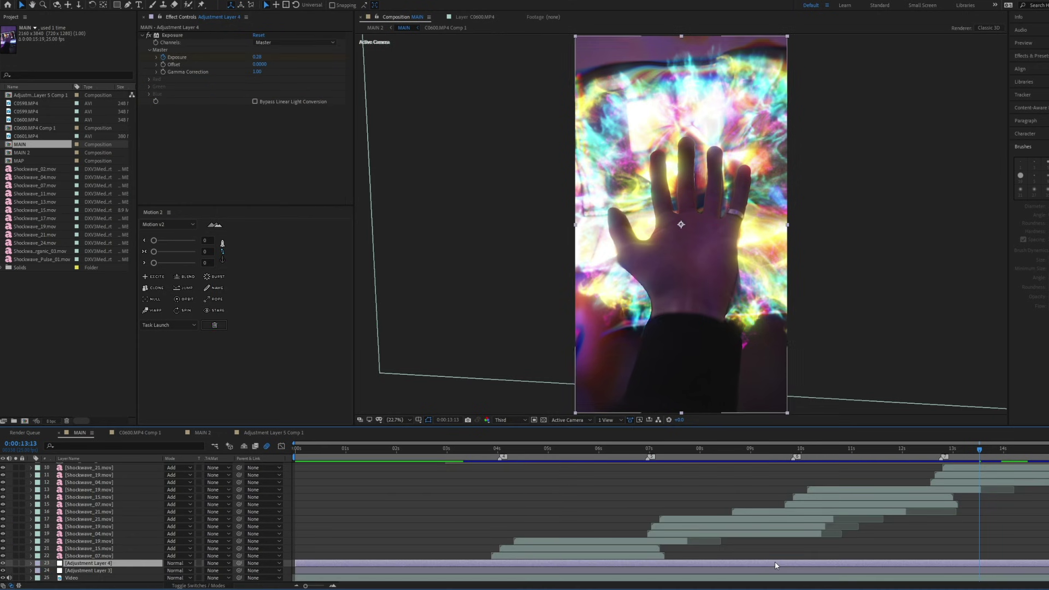
key("ctrl+space")
type("co")
key("Return")
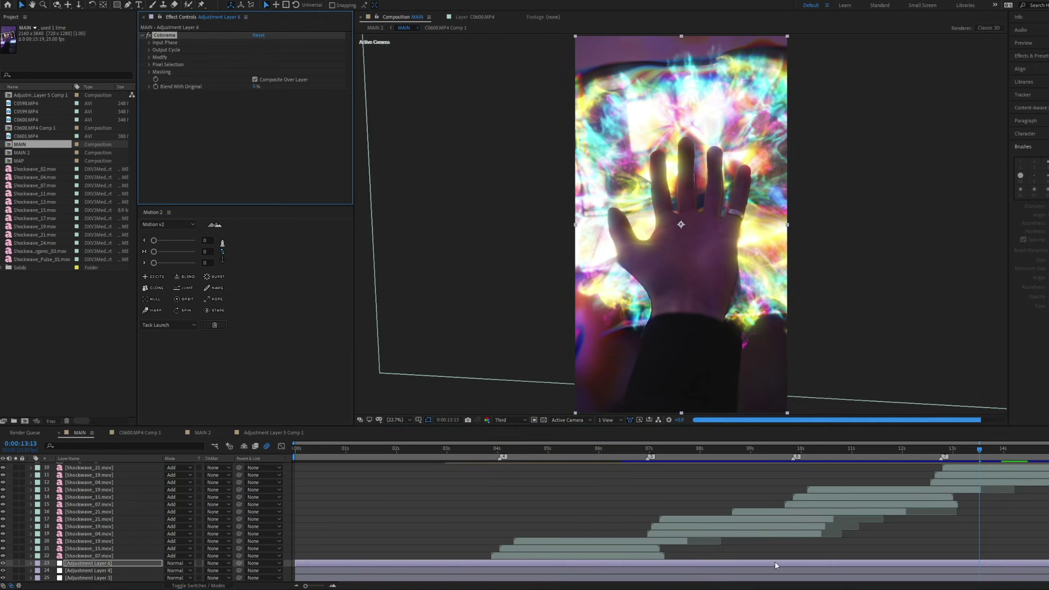
Step: Start the Colorama adjustment layer at about 0:00:09:20 and keyframe its opacity up to 100% within a few frames
left_click(791, 449)
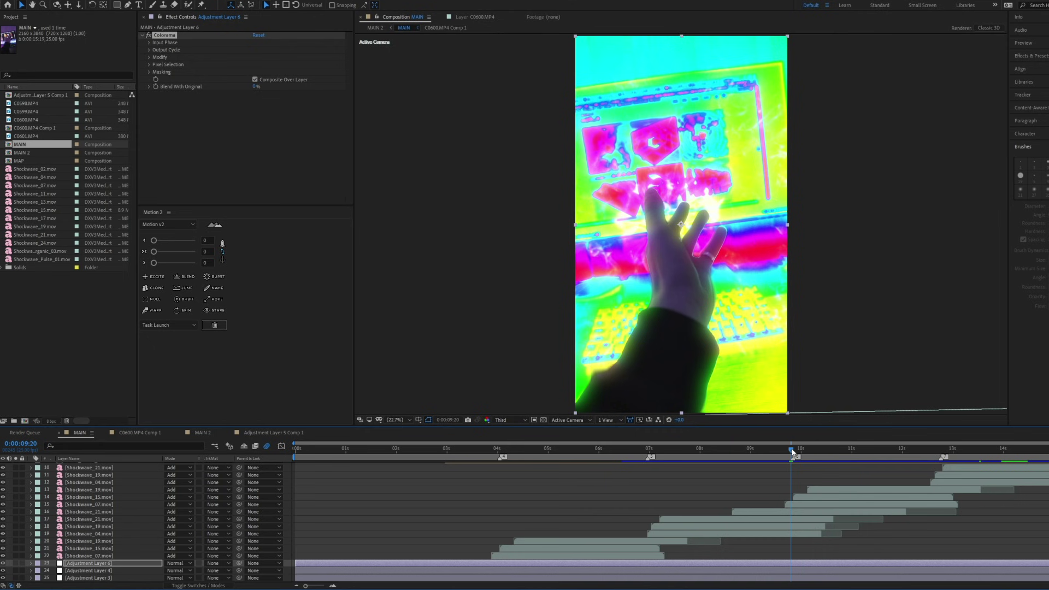
scroll(616, 509, "down", 1)
left_click_drag(772, 449, 793, 451)
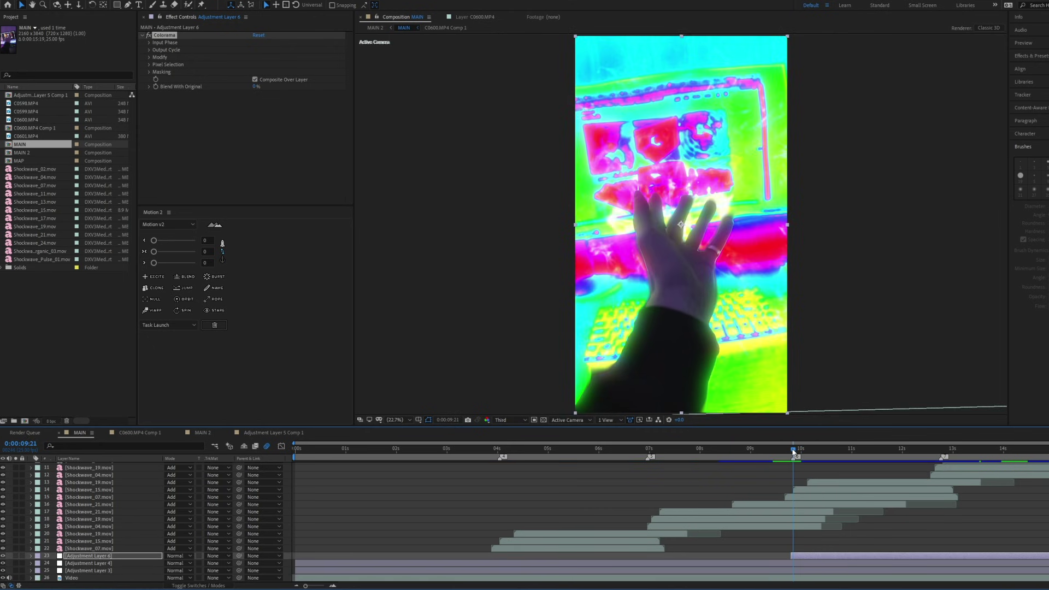
key("t")
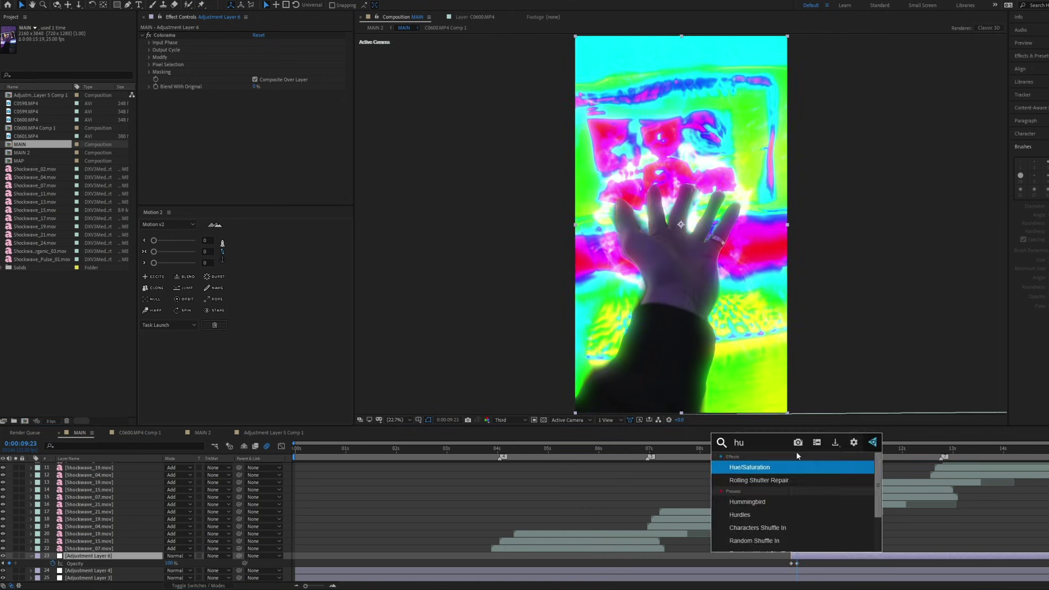
Step: Add Hue/Saturation to the Colorama layer, keyframe the master hue to 2x+0.0° at 0:00:15:18, and preview it
key("Return")
left_click_drag(950, 450, 1048, 449)
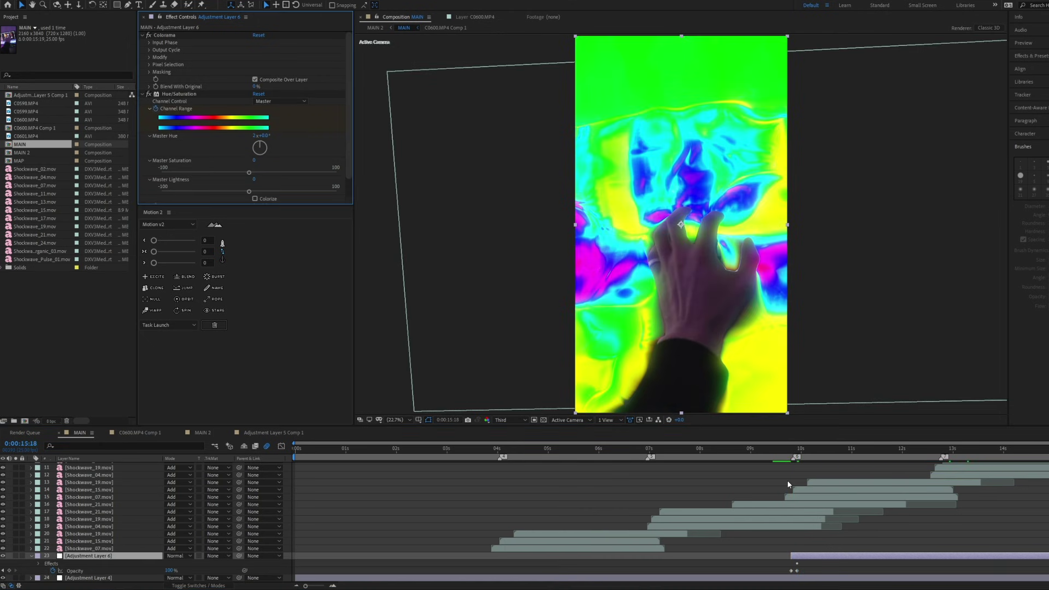
left_click(786, 456)
key("space")
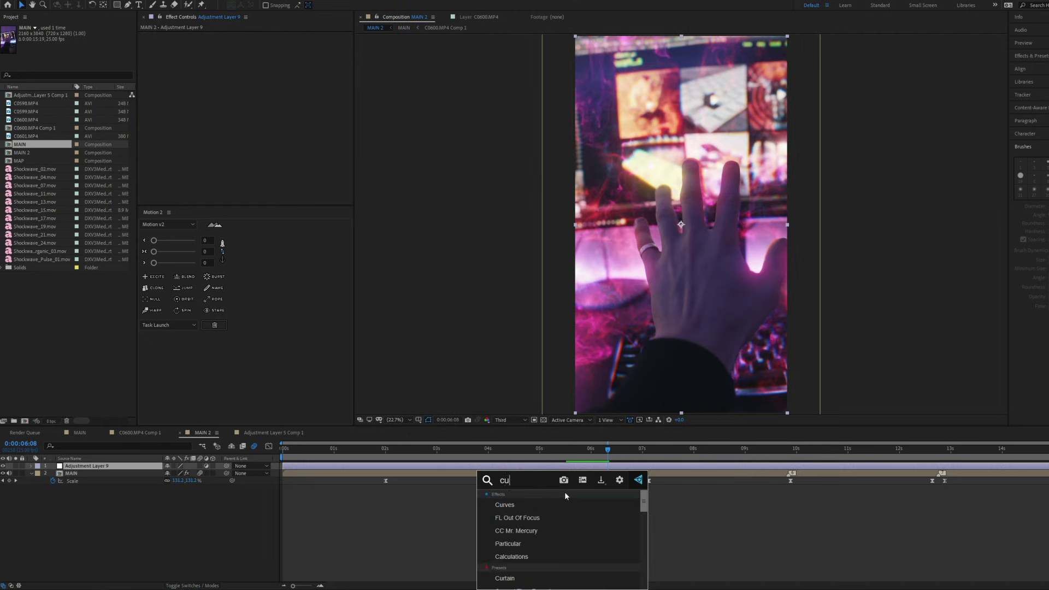
Step: Apply Curves to Adjustment Layer 9 in MAIN 2 and shape the RGB curve into a slight S for contrast
key("Return")
left_click_drag(188, 149, 186, 151)
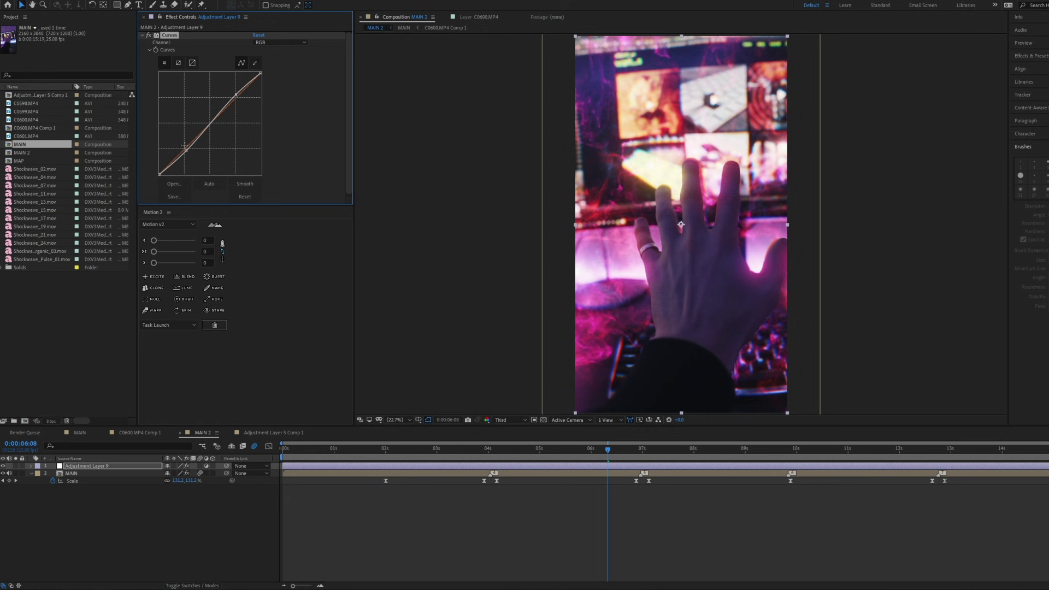